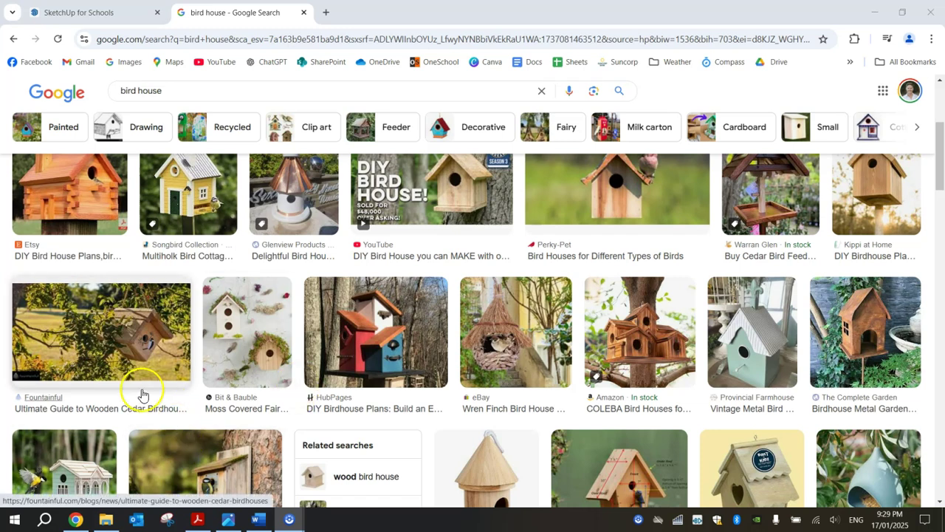
Open the full-size "DIY Bird House you can MAKE with one board!" image in a new tab as the design reference.
scroll(305, 335, "up", 1)
scroll(305, 334, "up", 2)
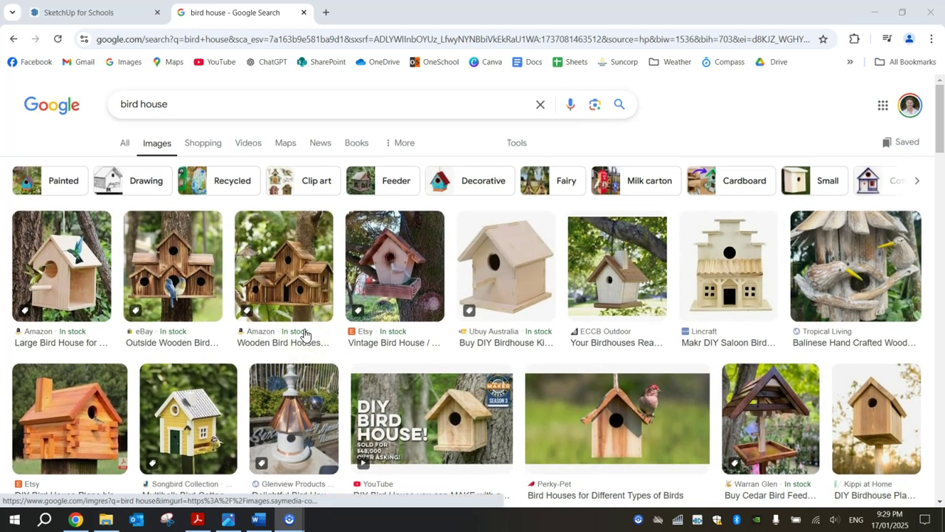
left_click(435, 291)
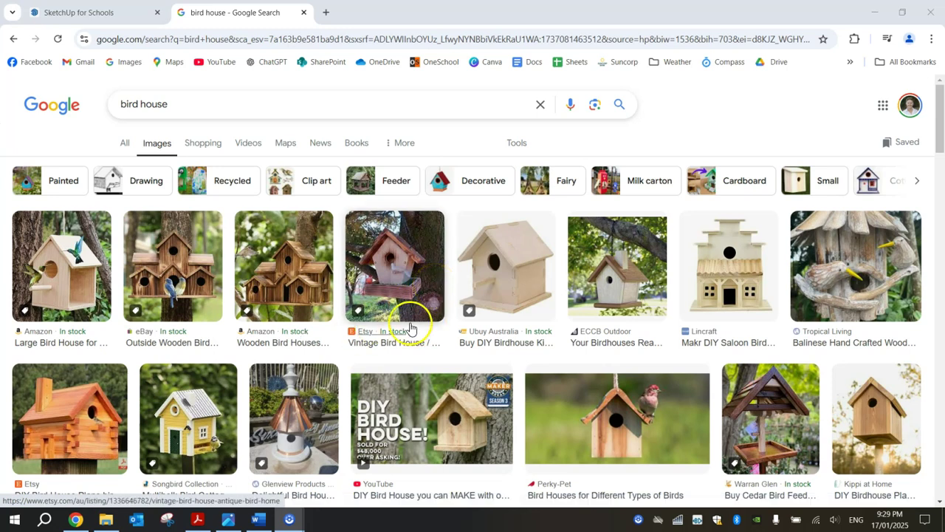
left_click(452, 432)
right_click(766, 243)
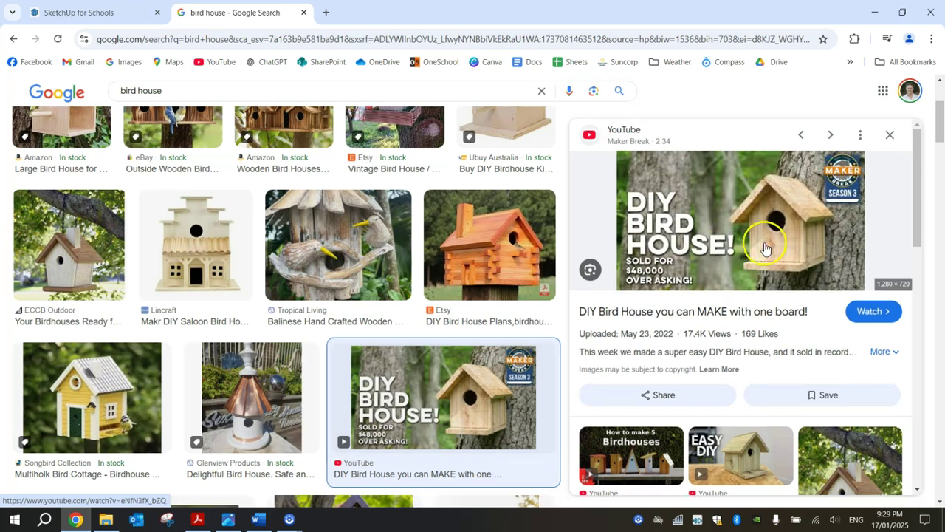
left_click(839, 394)
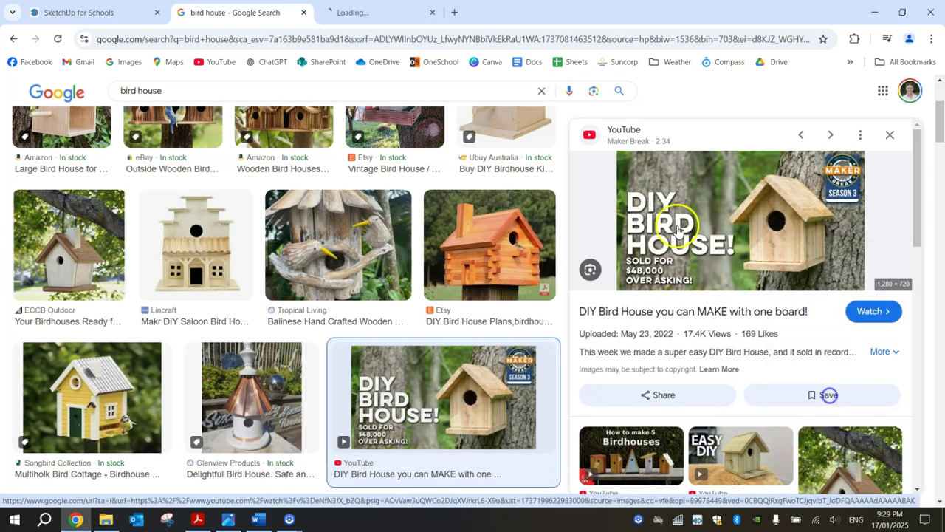
left_click(386, 12)
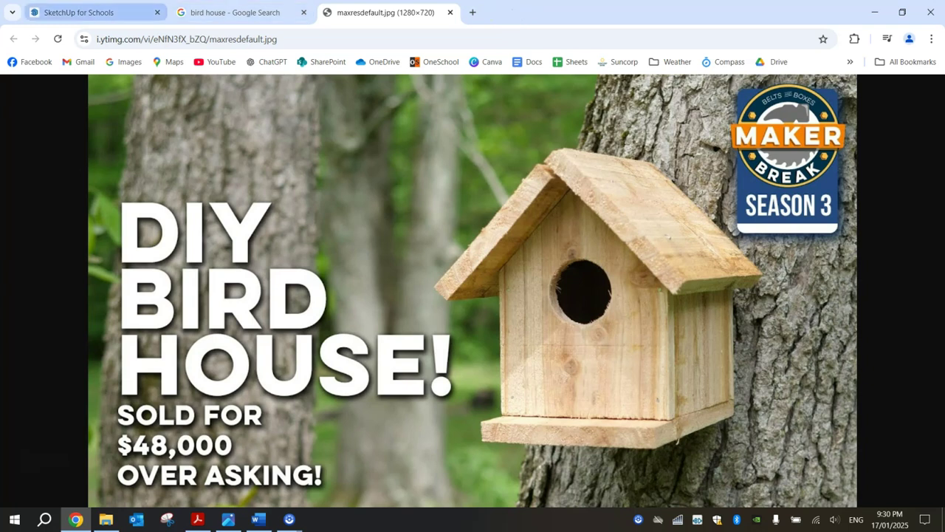
Switch to SketchUp for Schools and delete the default figure from the empty model.
left_click(96, 13)
left_click(302, 291)
key("Delete")
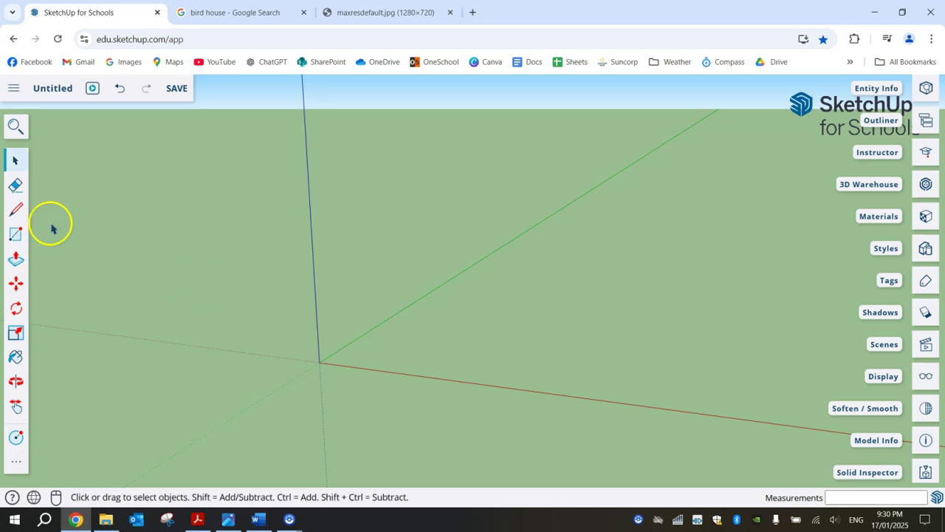
Draw a 200 x 200 mm square on the ground plane near the origin.
left_click(17, 235)
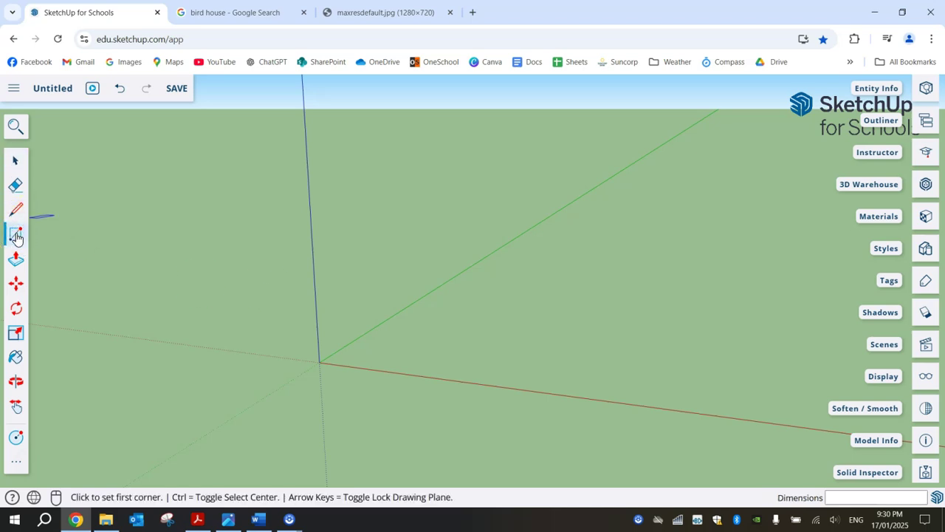
middle_click_drag(259, 318, 347, 303)
left_click(402, 290)
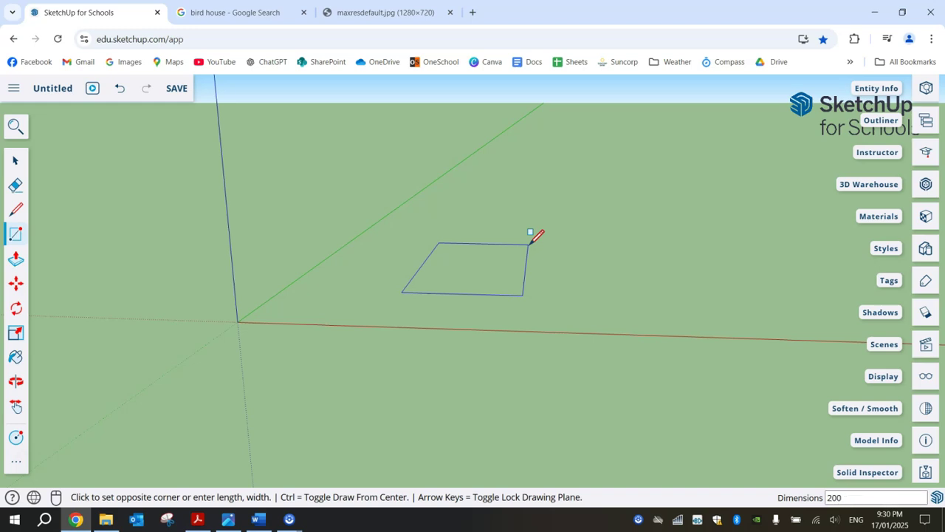
key("Return")
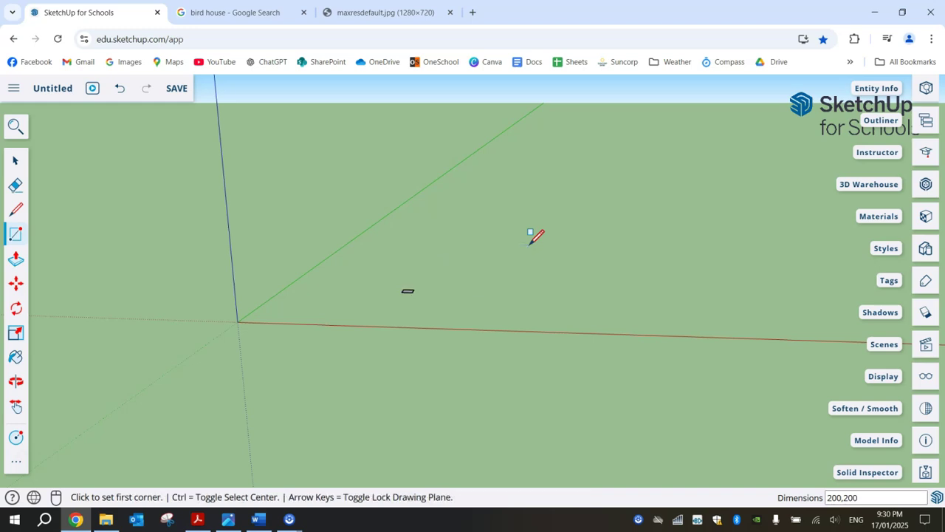
Push/Pull the 200 mm square upward into a thin, flat board.
scroll(416, 299, "up", 10)
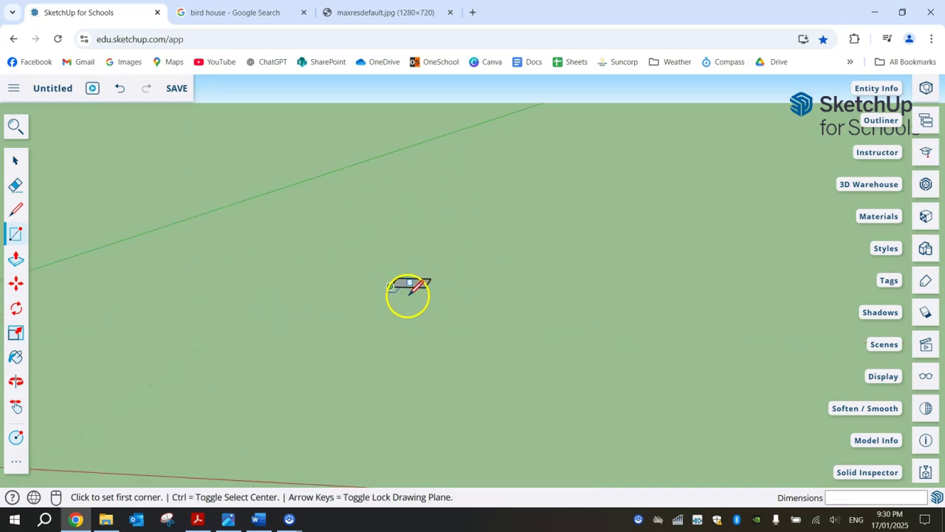
middle_click_drag(498, 243, 297, 282)
scroll(387, 207, "up", 2)
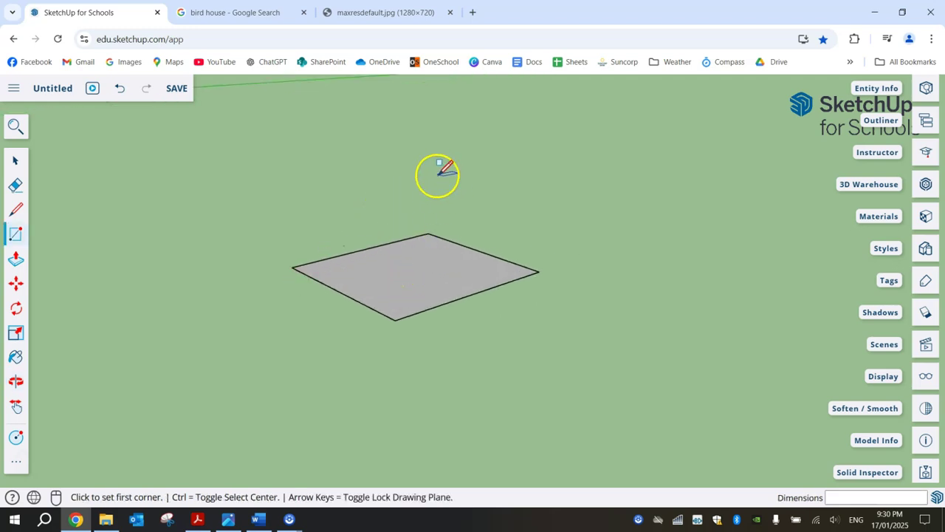
left_click(16, 258)
left_click_drag(429, 273, 428, 194)
left_click(424, 271)
Turn the whole board into a component named "Base".
left_click(21, 157)
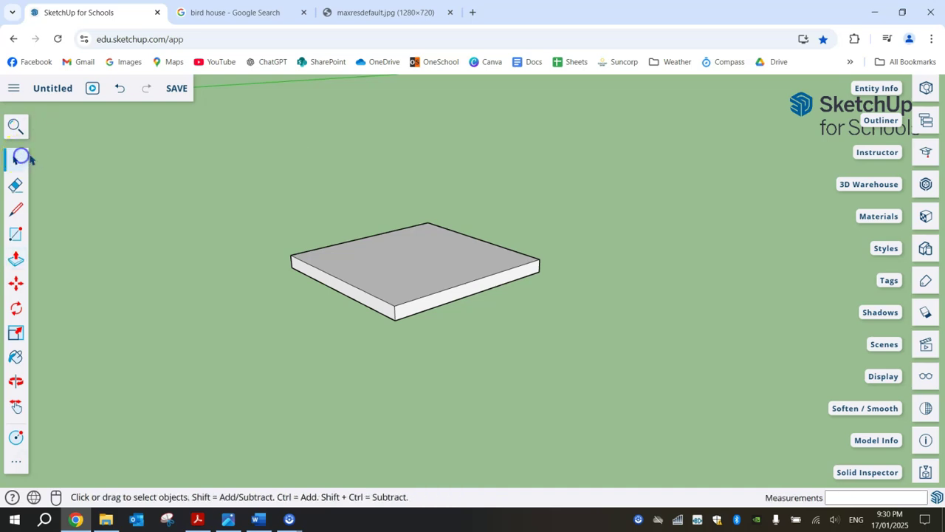
triple_click(372, 264)
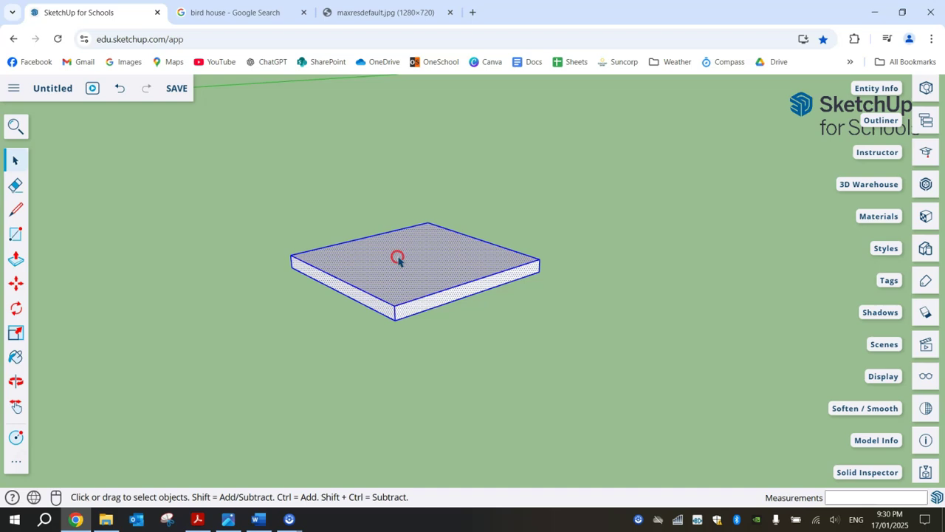
right_click(398, 259)
left_click(491, 349)
left_click(463, 302)
type("Base")
left_click_drag(431, 292, 289, 289)
key("BackSpace")
left_click(517, 320)
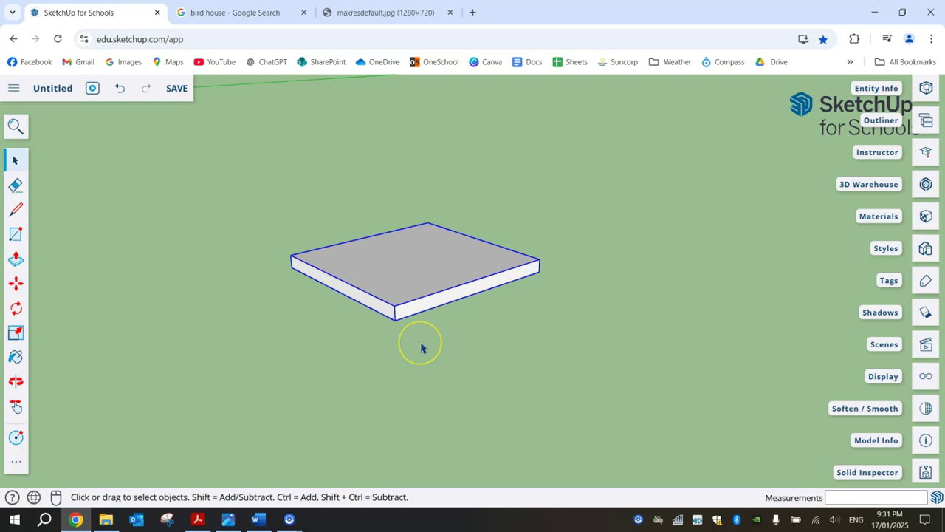
Draw a second 200 x 200 mm square on the ground beside the base.
middle_click_drag(437, 339, 544, 344)
left_click(16, 234)
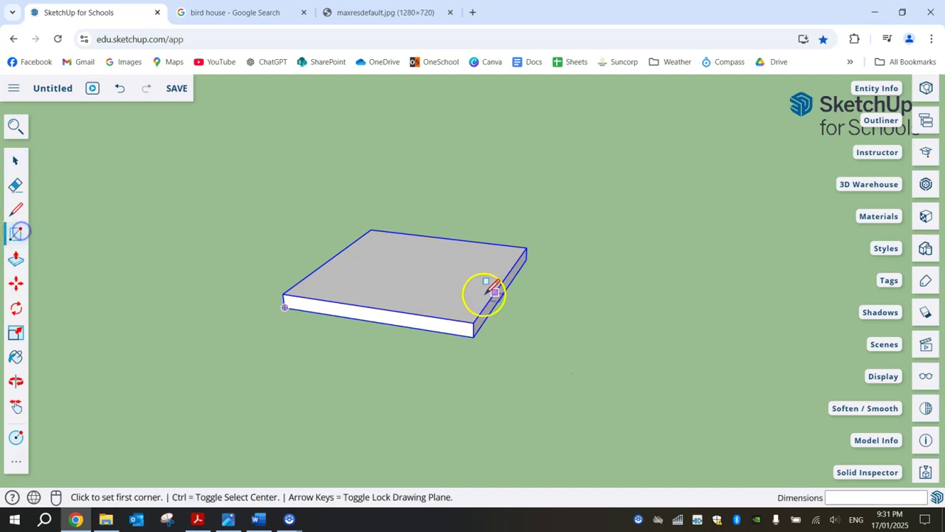
middle_click_drag(613, 308, 518, 299)
left_click(548, 294)
left_click(654, 243)
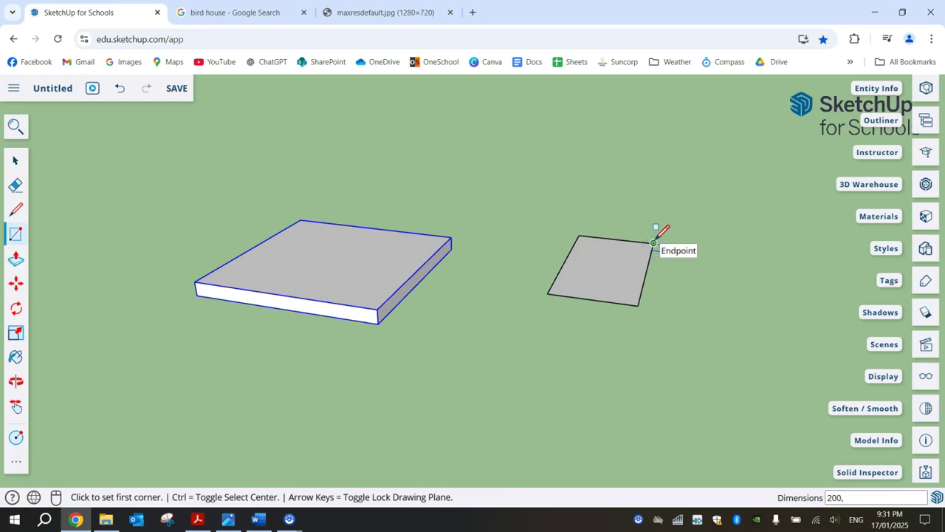
key("Return")
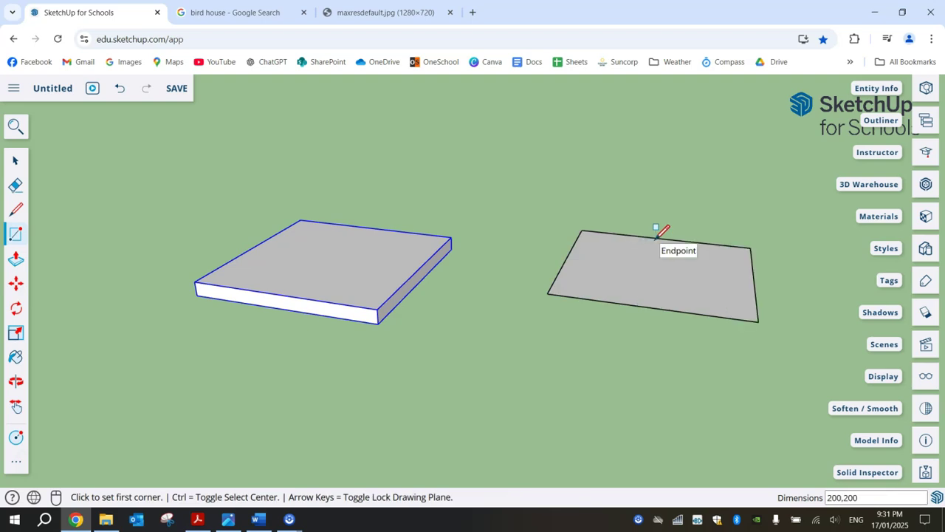
Place crossing 45-degree Protractor guides from the two far corners of the second square.
mouse_move(872, 313)
middle_mouse_down()
mouse_move(717, 352)
mouse_move(711, 398)
mouse_move(781, 237)
mouse_move(605, 306)
mouse_move(712, 316)
mouse_move(726, 306)
middle_mouse_up()
key("r")
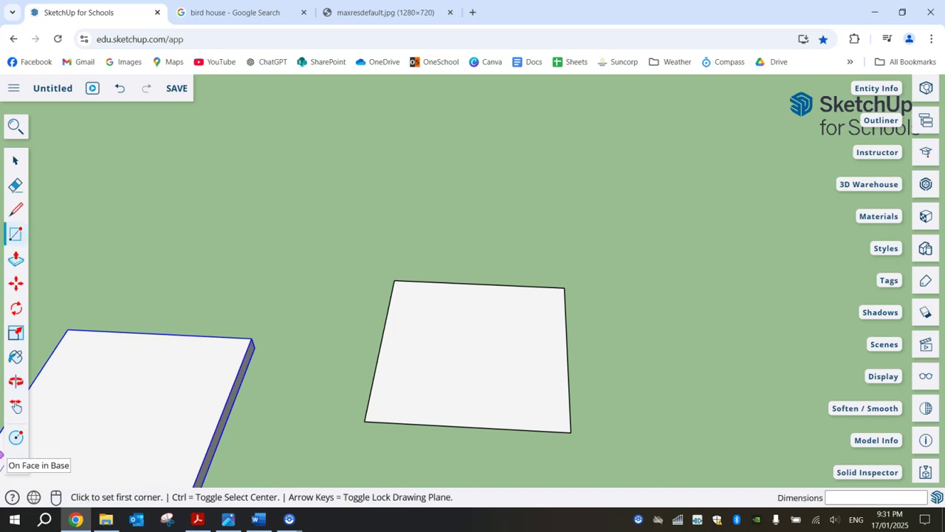
left_click(12, 465)
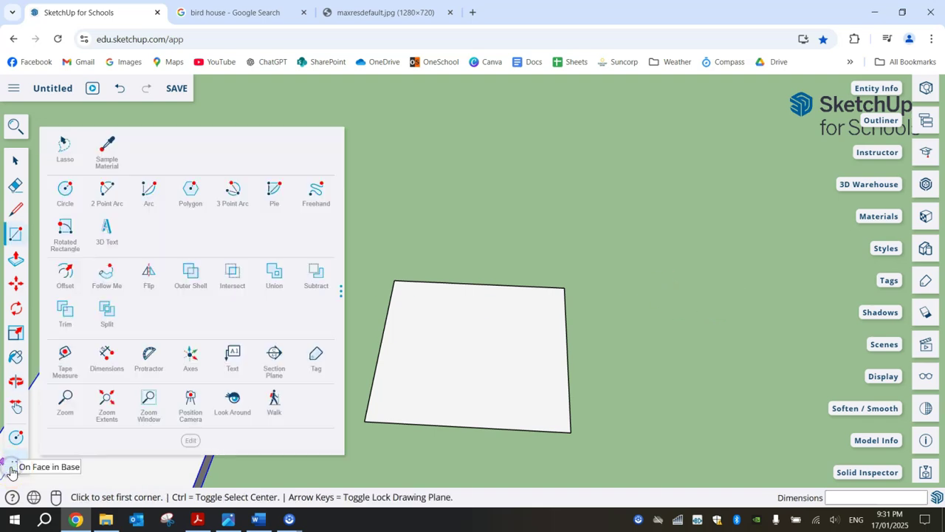
left_click(148, 356)
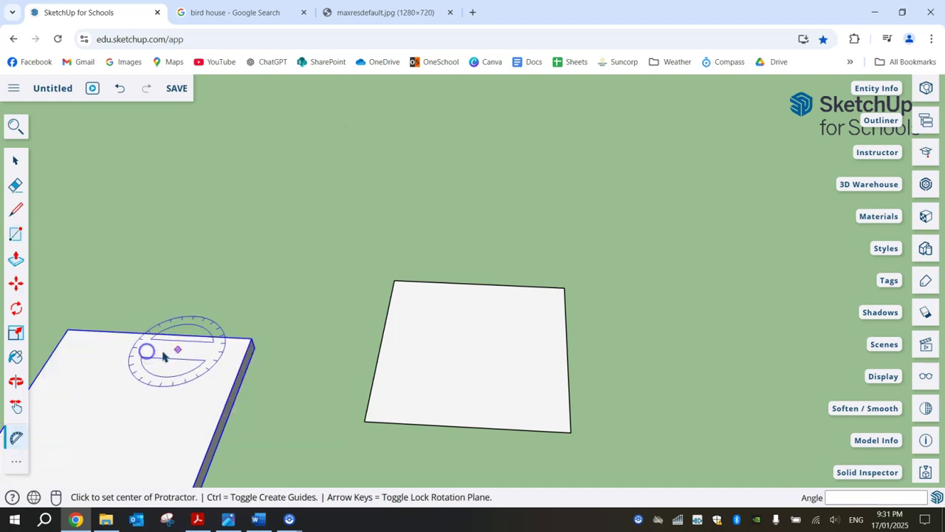
left_click(395, 280)
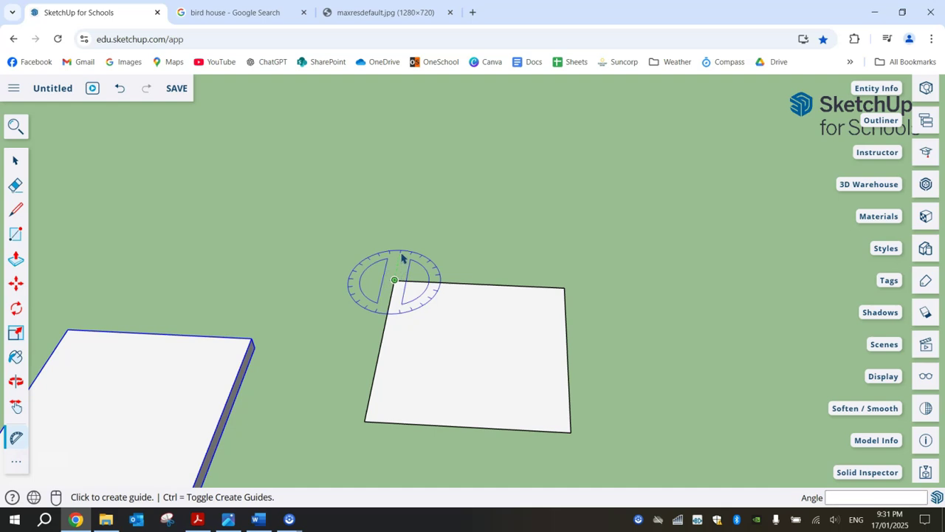
mouse_move(403, 243)
left_mouse_down()
mouse_move(401, 222)
mouse_move(406, 229)
left_mouse_up()
left_click(405, 226)
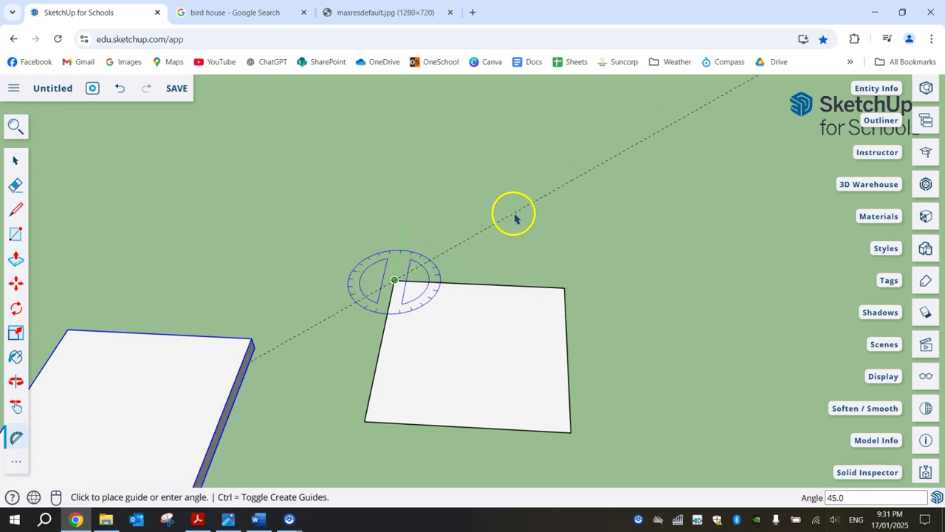
left_click(514, 218)
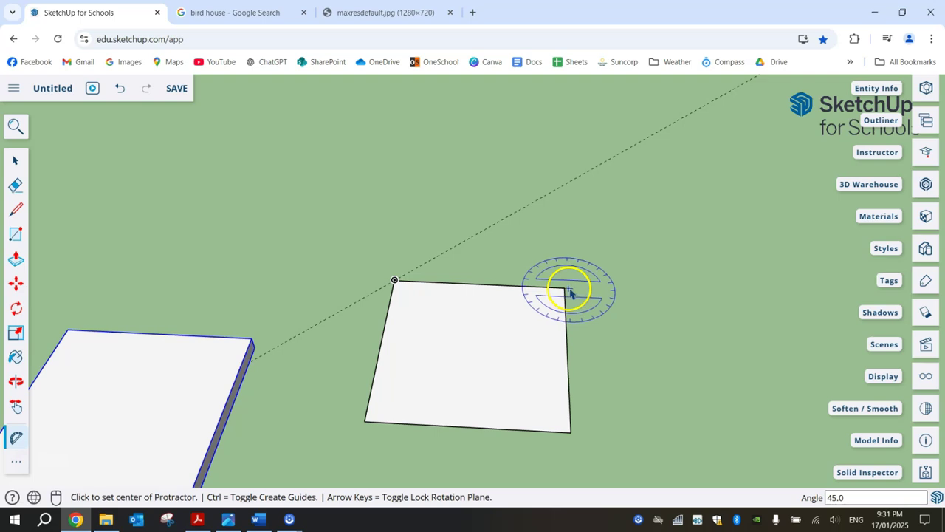
left_click_drag(563, 288, 495, 239)
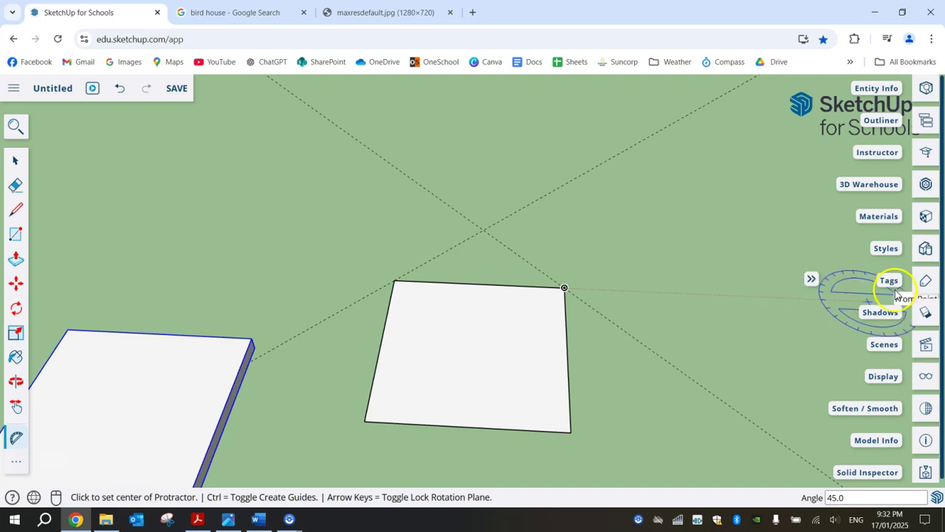
Draw two lines from the square's far corners to the guides' intersection to form a triangular gable.
left_click(14, 212)
left_click(394, 280)
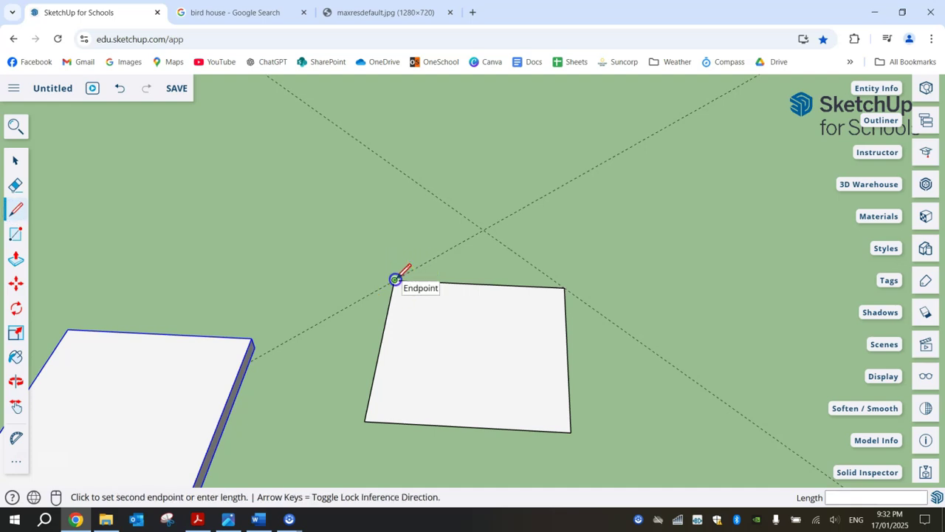
left_click(484, 230)
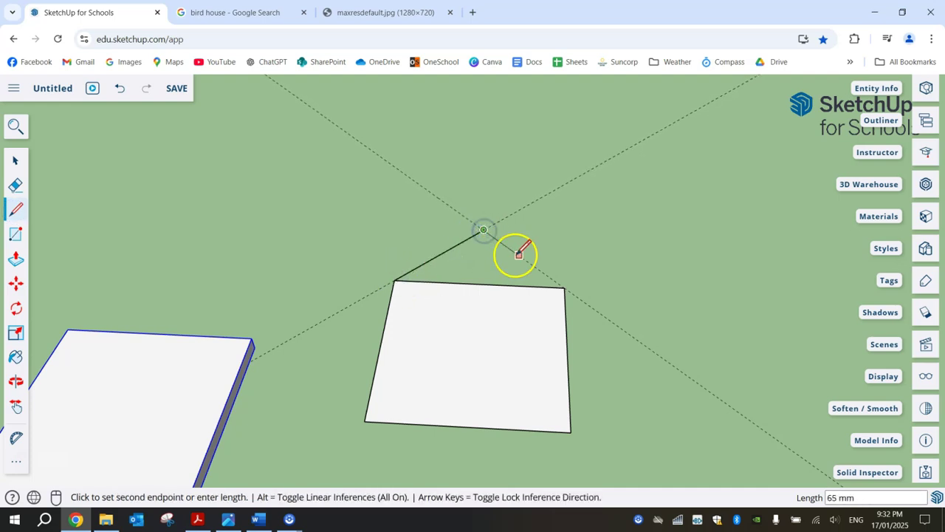
left_click(566, 287)
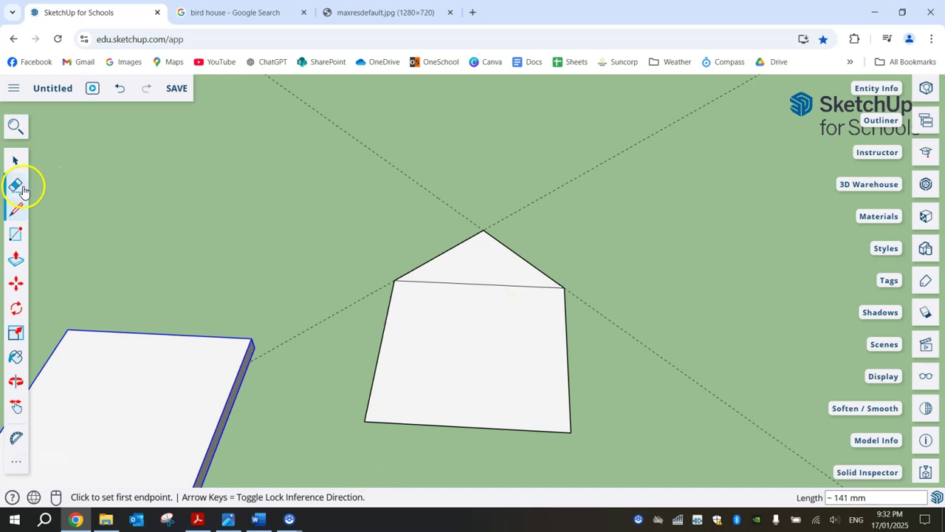
Erase both angled guides and the line dividing the gable from the square.
left_click(338, 307)
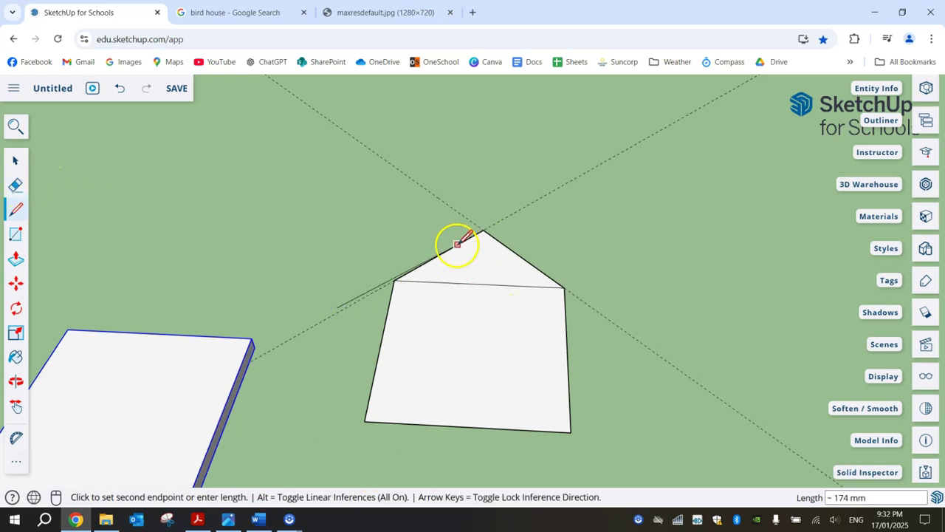
key("e")
left_click(516, 206)
left_click(485, 283)
Push/Pull the house-shaped face to a thickness of 15 mm.
mouse_move(485, 286)
middle_mouse_down()
mouse_move(534, 297)
mouse_move(532, 388)
mouse_move(522, 373)
middle_mouse_up()
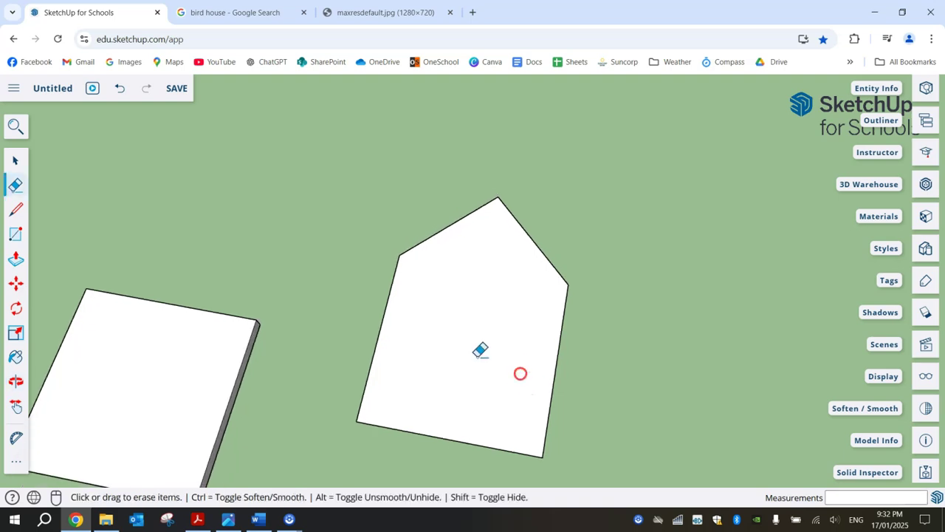
left_click(16, 260)
middle_click_drag(492, 344, 461, 325)
left_click_drag(462, 327, 463, 311)
left_click(464, 308)
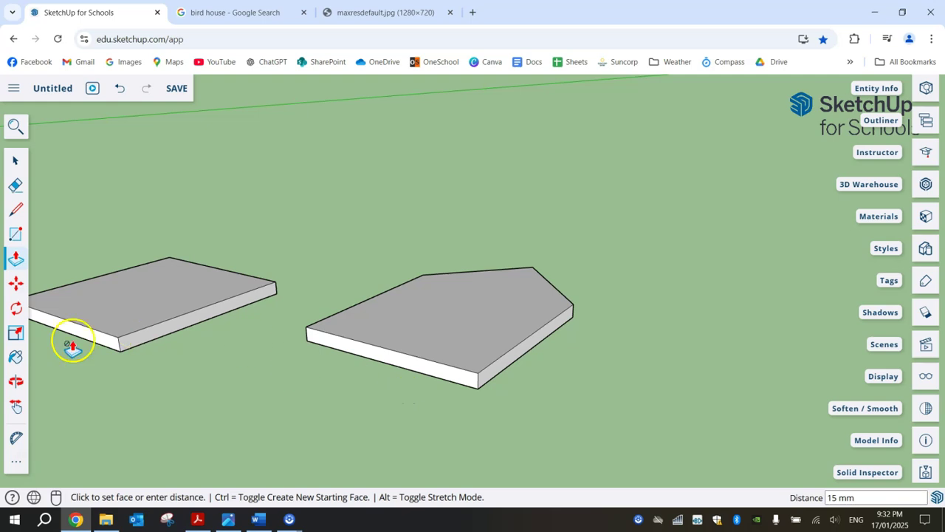
left_click(16, 310)
middle_click_drag(488, 414, 317, 416)
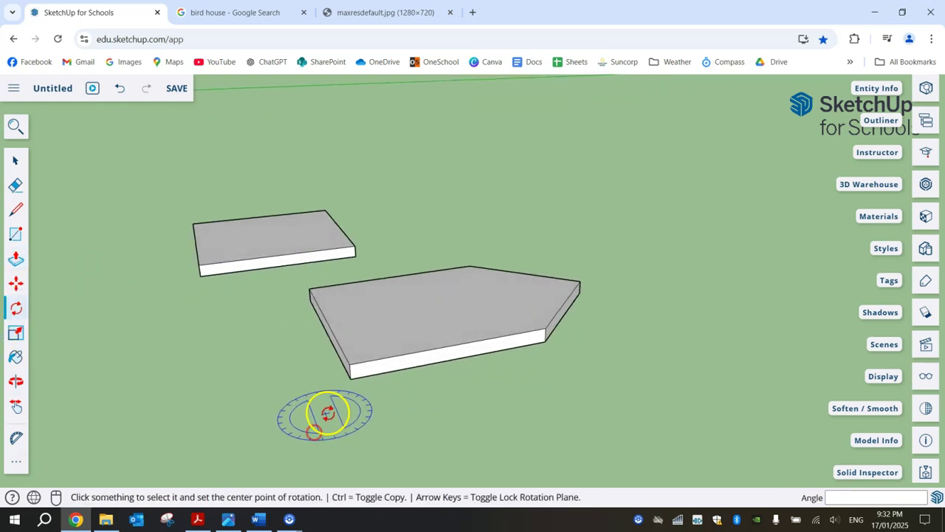
left_click(351, 378)
left_click(303, 386)
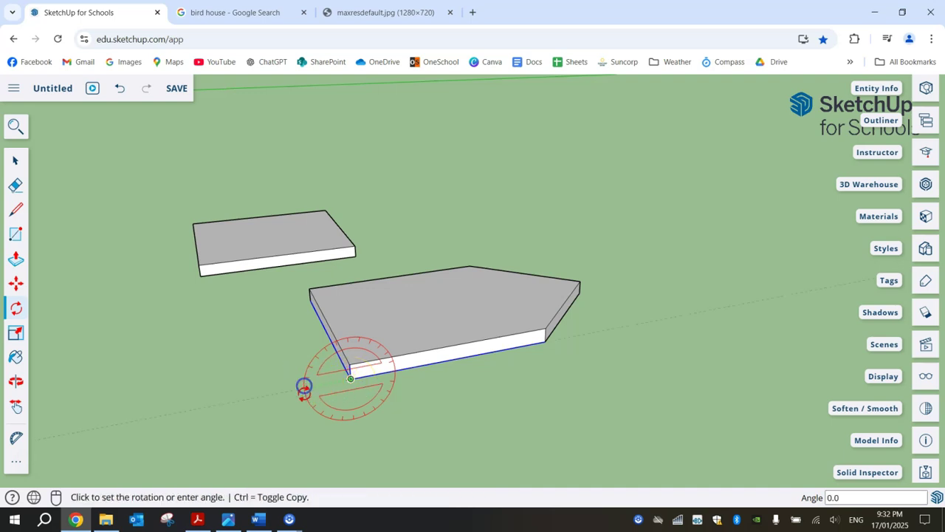
key("Escape")
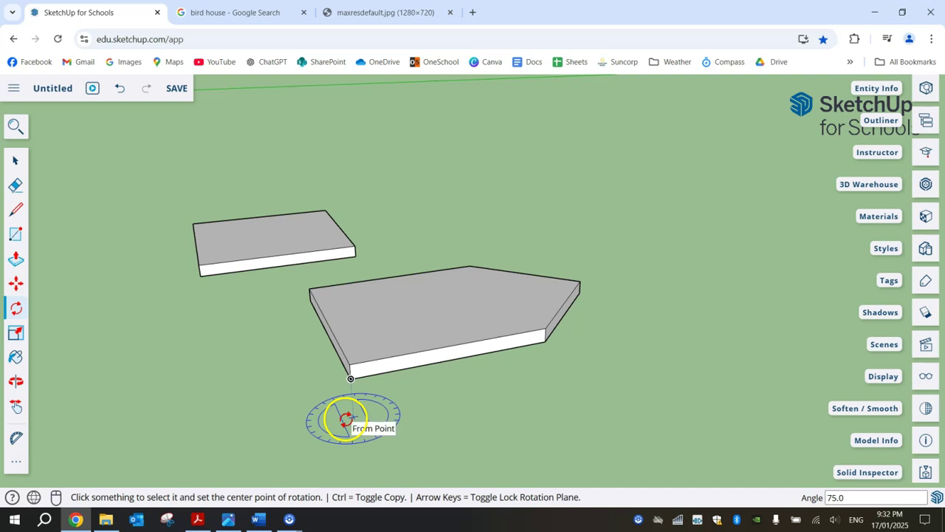
Select the entire house-shaped board and rotate it upright about its bottom corner so the gable points up.
key("space")
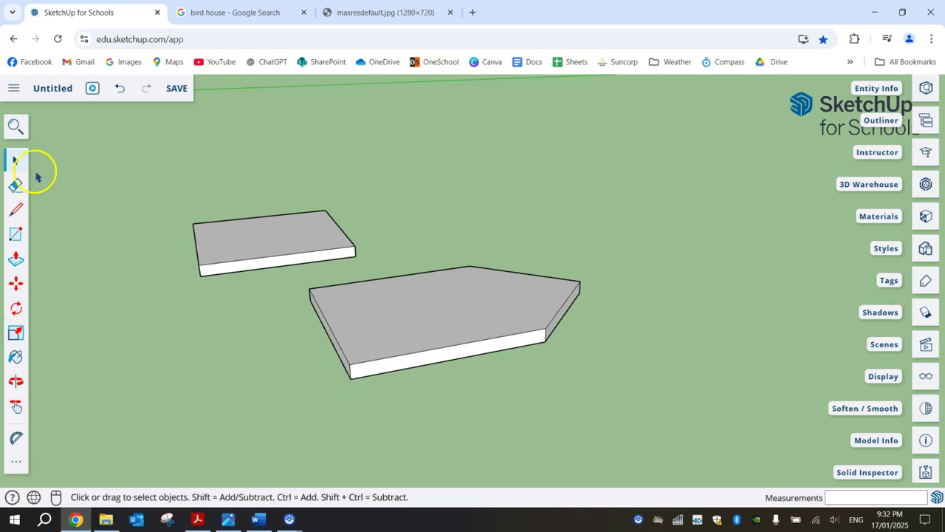
triple_click(435, 319)
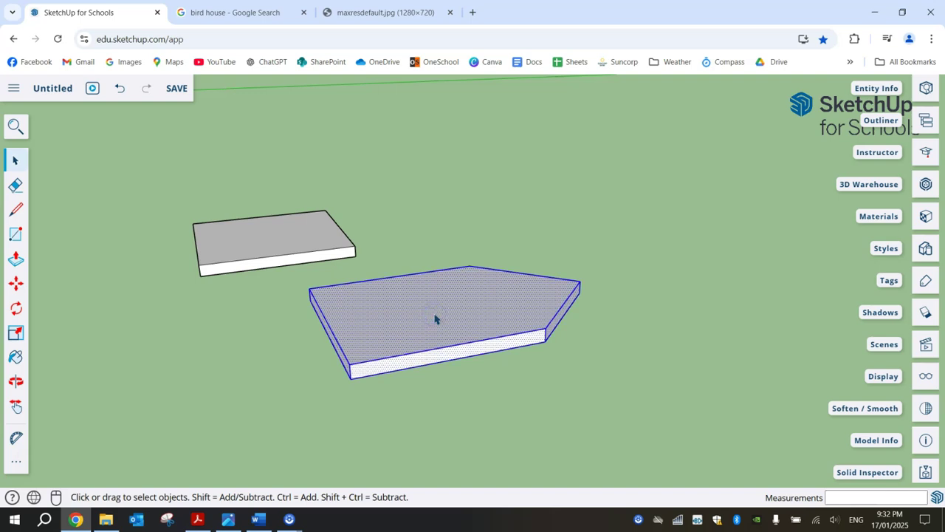
left_click(15, 309)
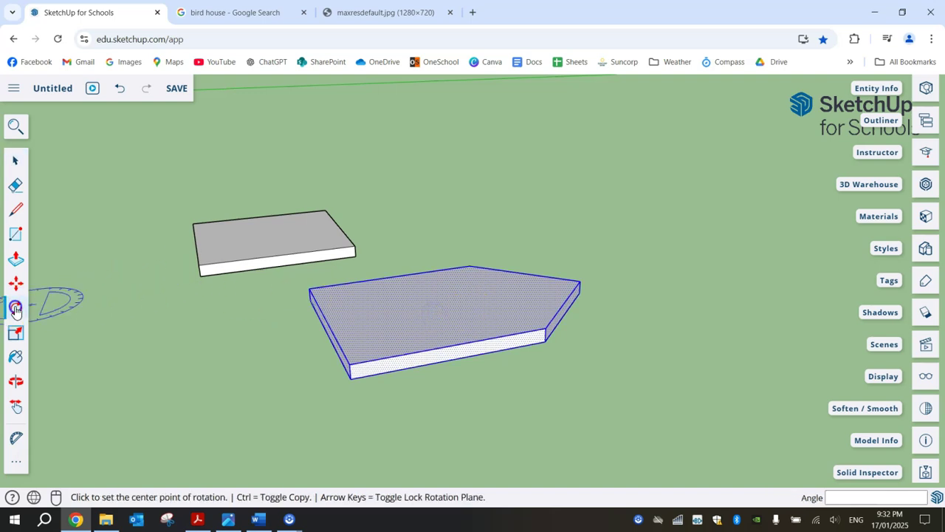
left_click(351, 379)
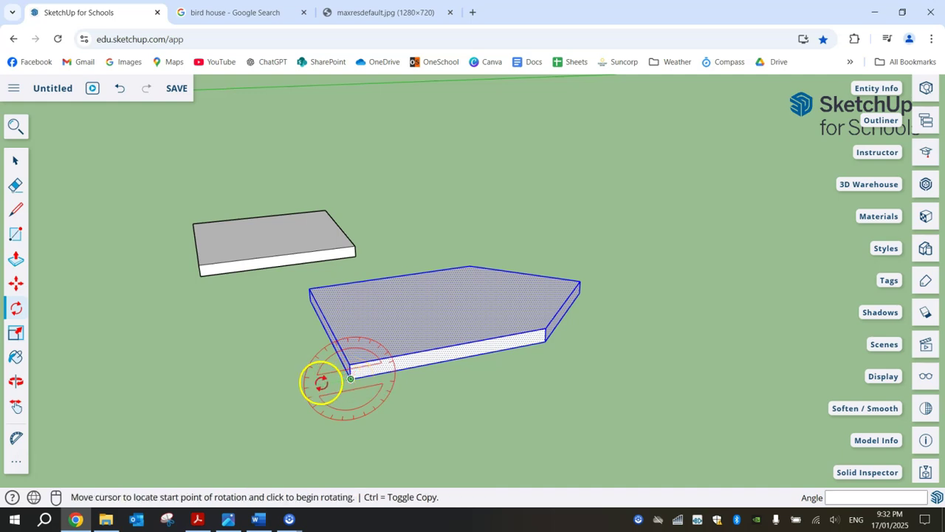
left_click(297, 386)
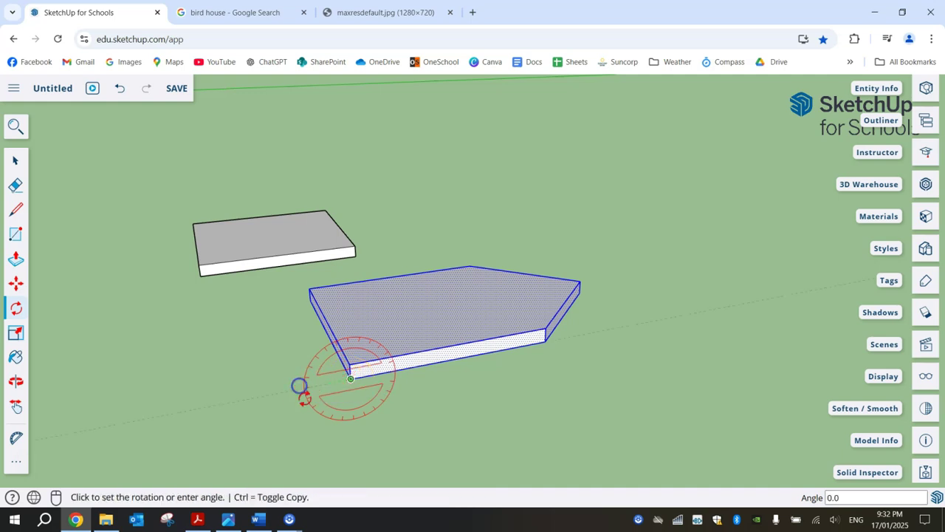
left_click(349, 413)
middle_click_drag(242, 389, 136, 364)
middle_click_drag(627, 390, 481, 390)
key("q")
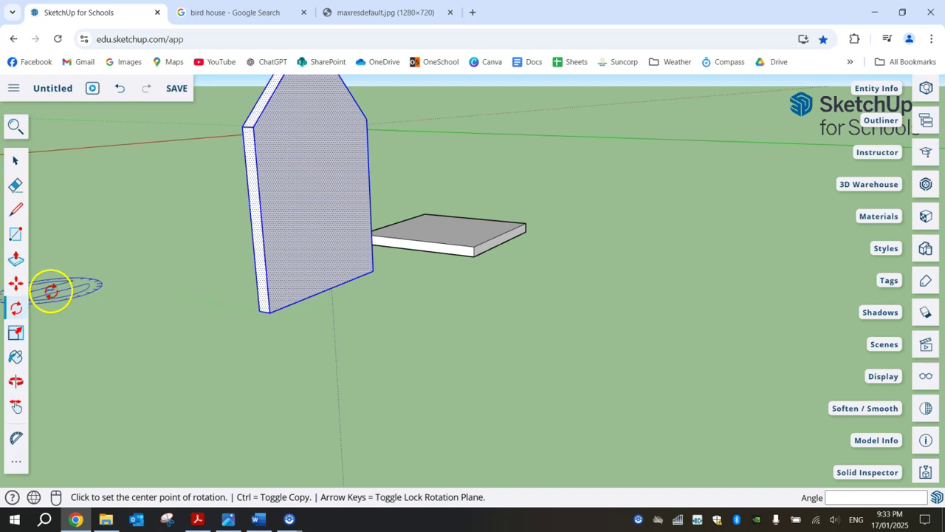
Move the upright gabled board by its bottom corner onto the base's corner so it stands against the base's back edge.
left_click(14, 284)
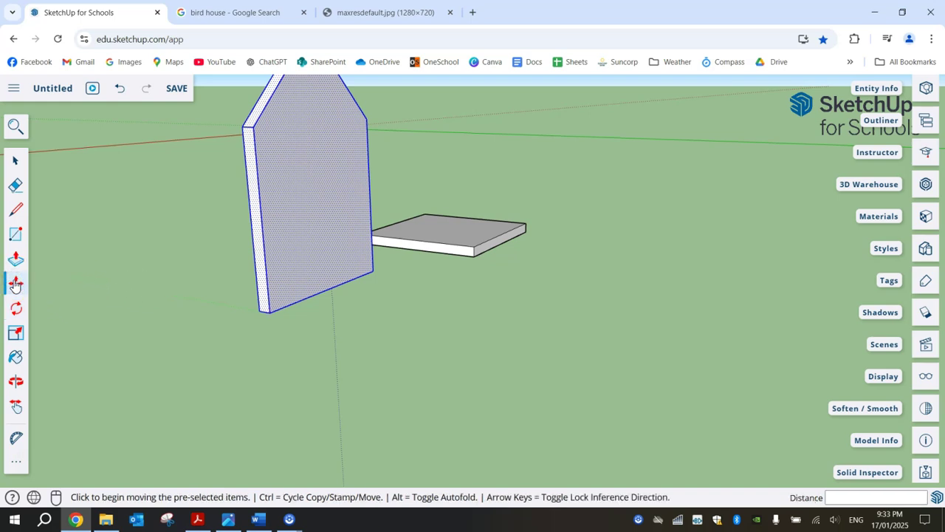
left_click(257, 311)
scroll(484, 259, "up", 5)
scroll(483, 255, "up", 2)
left_click(427, 265)
middle_click_drag(214, 282, 577, 363)
scroll(211, 279, "down", 3)
scroll(475, 318, "down", 4)
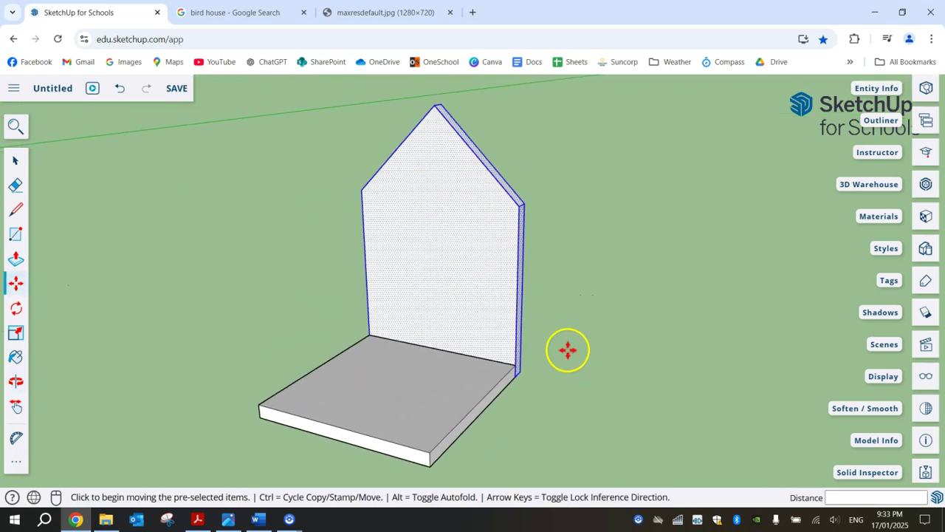
Make the upright gabled board a component named "Back".
left_click(15, 159)
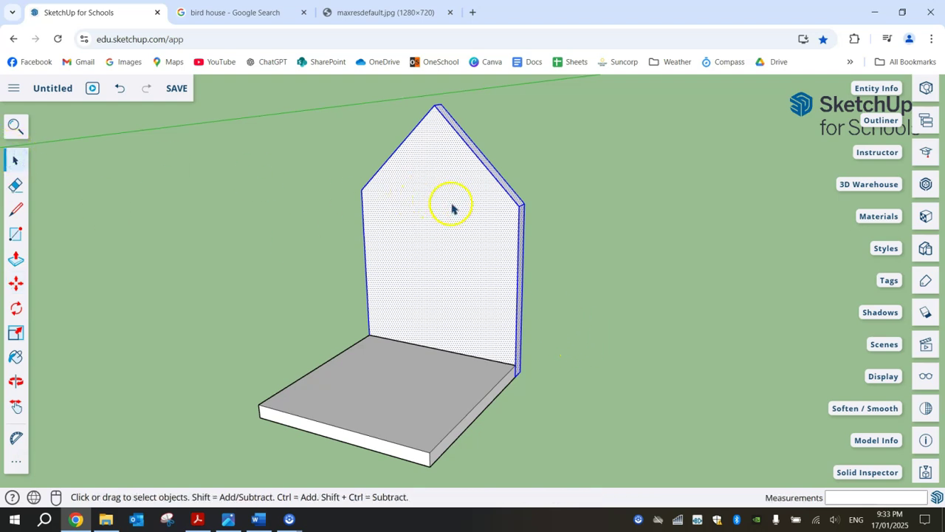
left_click(631, 213)
left_click(463, 214)
right_click(429, 189)
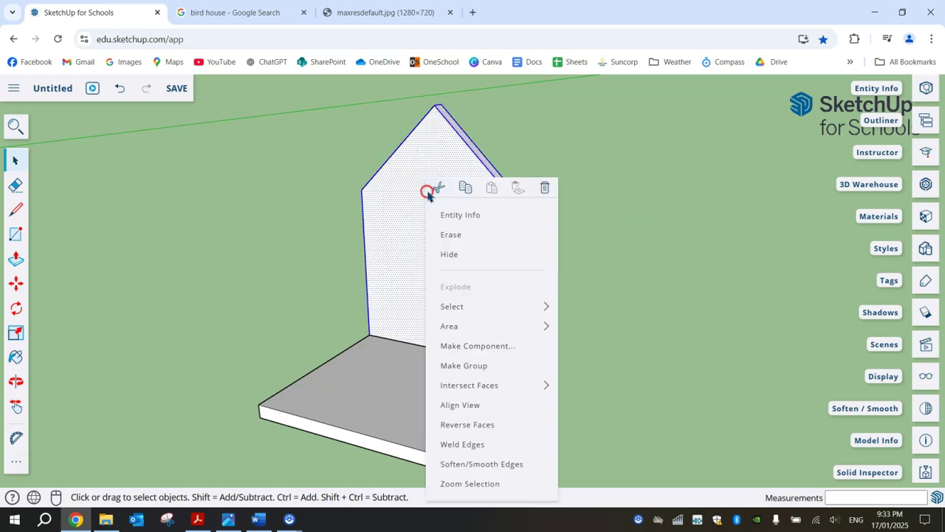
left_click(484, 346)
type("Back")
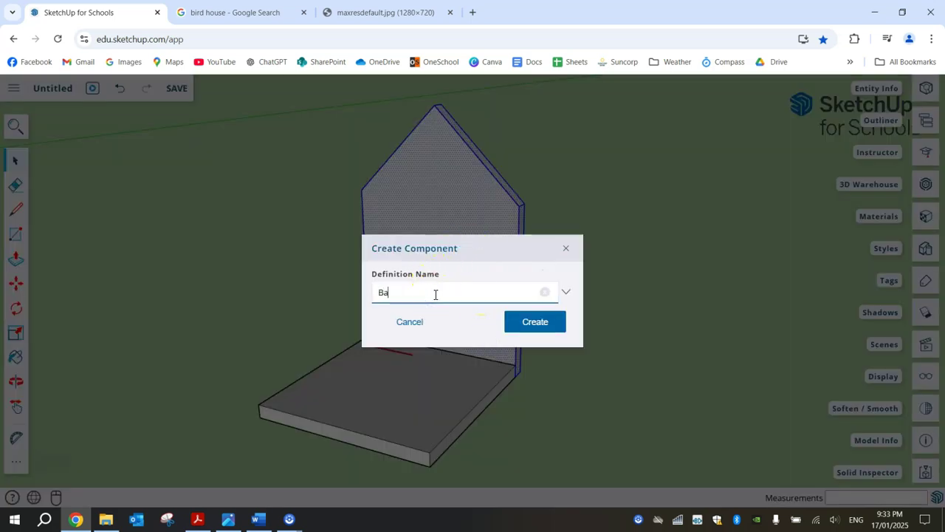
left_click(550, 321)
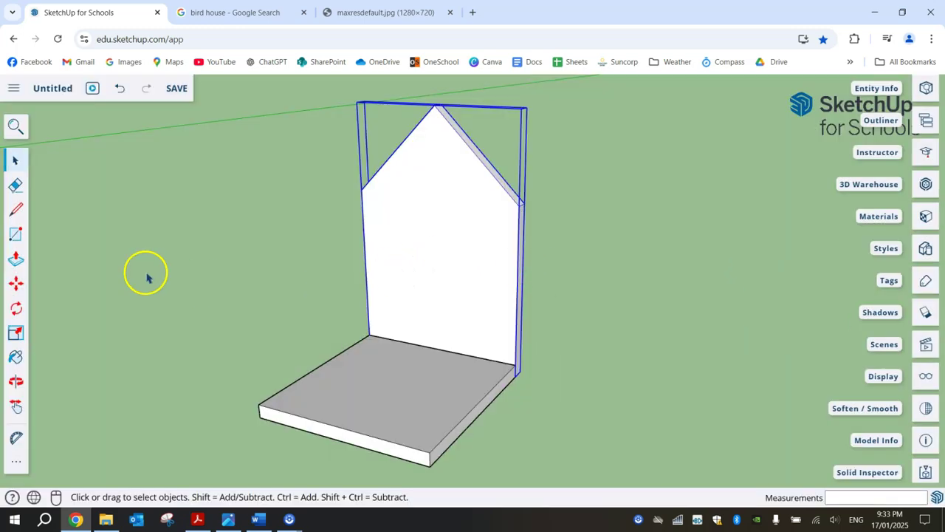
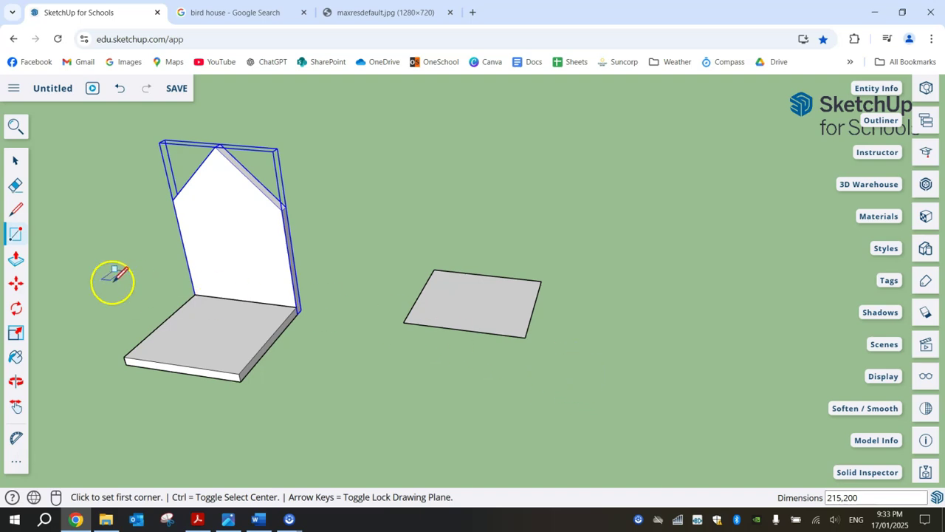
Push/Pull the separate 215 by 200 mm rectangle to a thickness of 15 mm.
left_click(16, 258)
left_click_drag(454, 310, 463, 297)
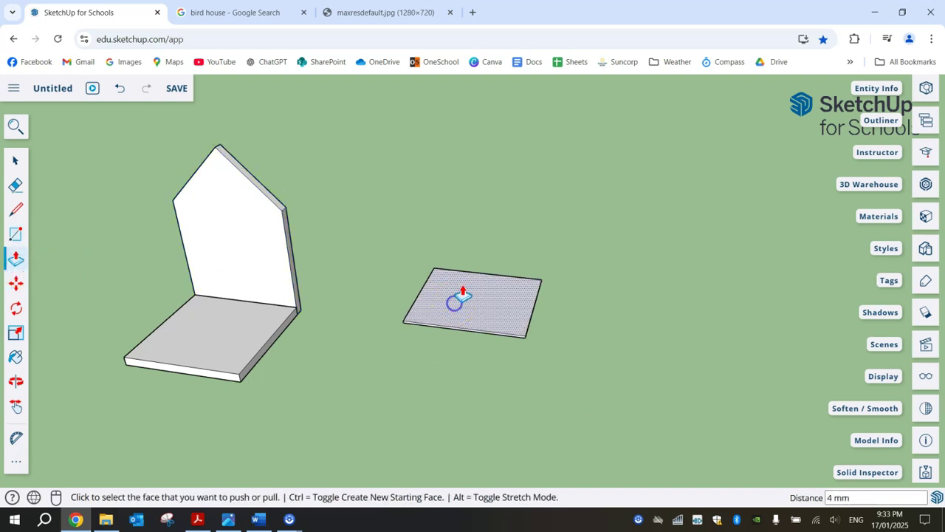
key("Return")
middle_click_drag(558, 316, 494, 460)
middle_click_drag(446, 401, 502, 420)
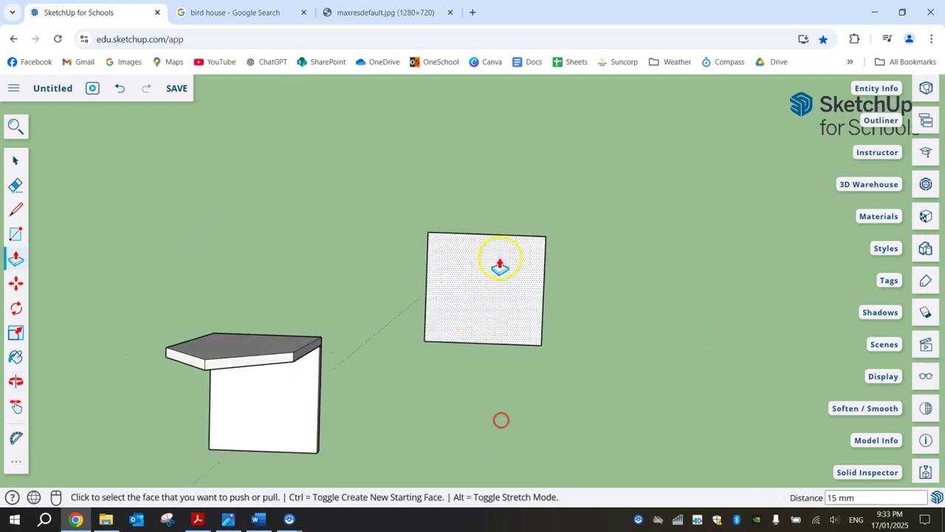
scroll(507, 253, "up", 3)
scroll(512, 270, "down", 5)
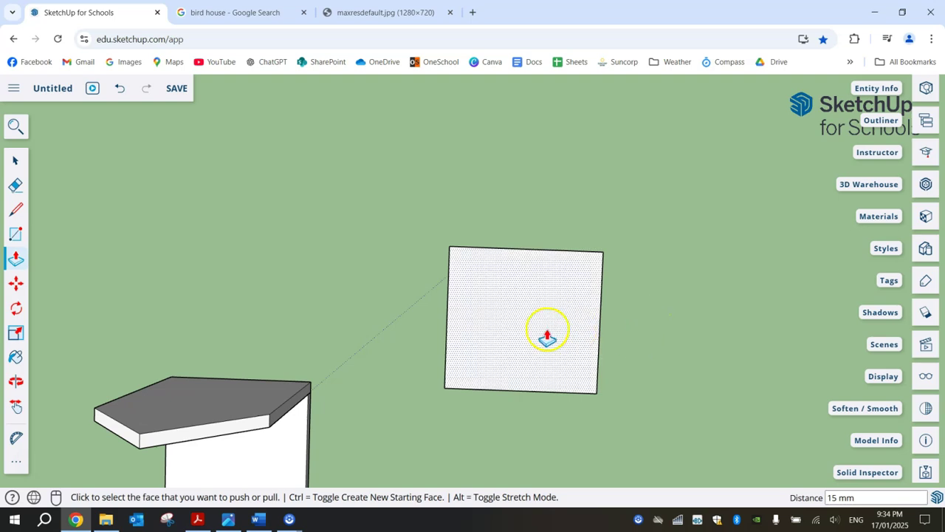
middle_click_drag(407, 436, 196, 218)
mouse_move(277, 304)
left_mouse_down()
mouse_move(298, 305)
mouse_move(233, 345)
mouse_move(283, 296)
left_mouse_up()
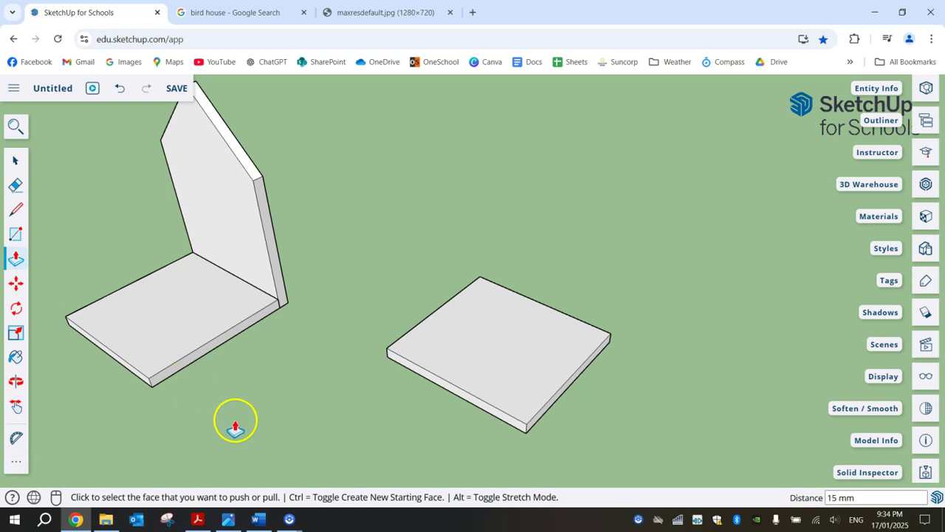
key("t")
left_click_drag(426, 317, 561, 381)
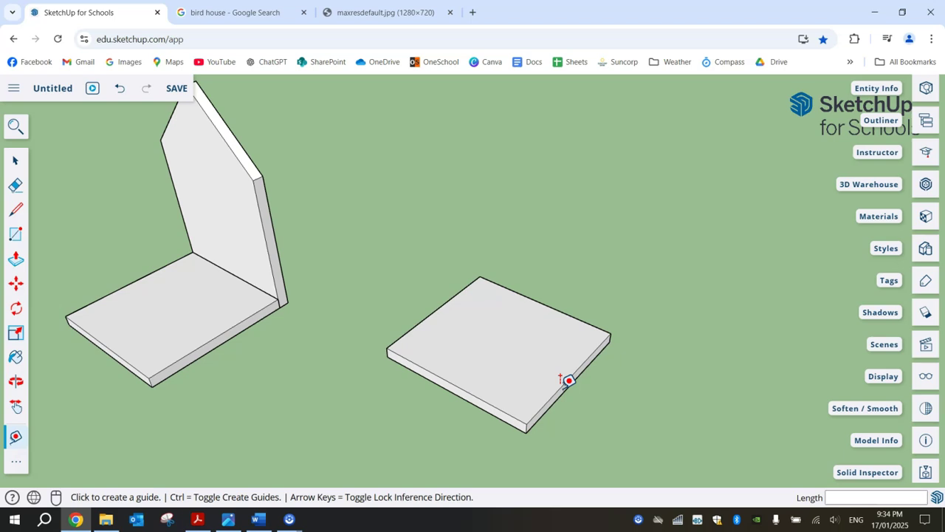
key("r")
left_click(16, 310)
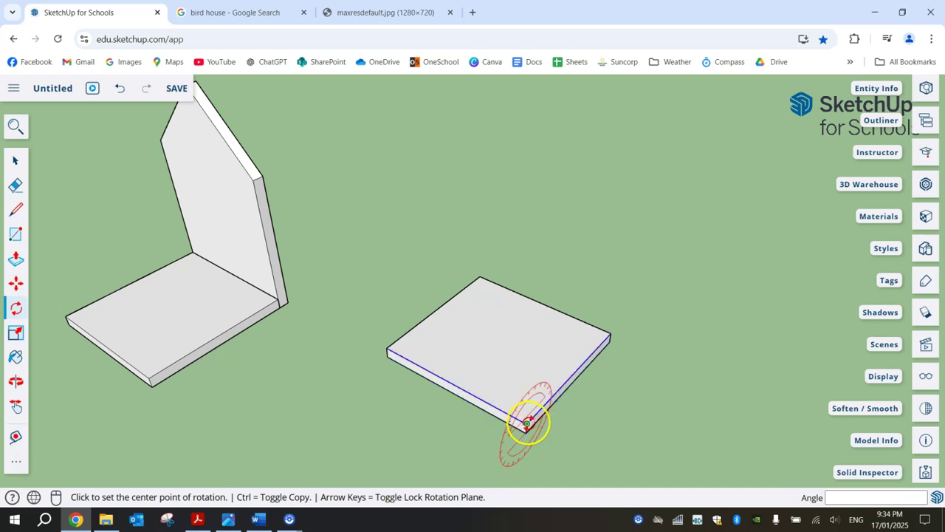
middle_click_drag(527, 422, 437, 313)
left_click(471, 381)
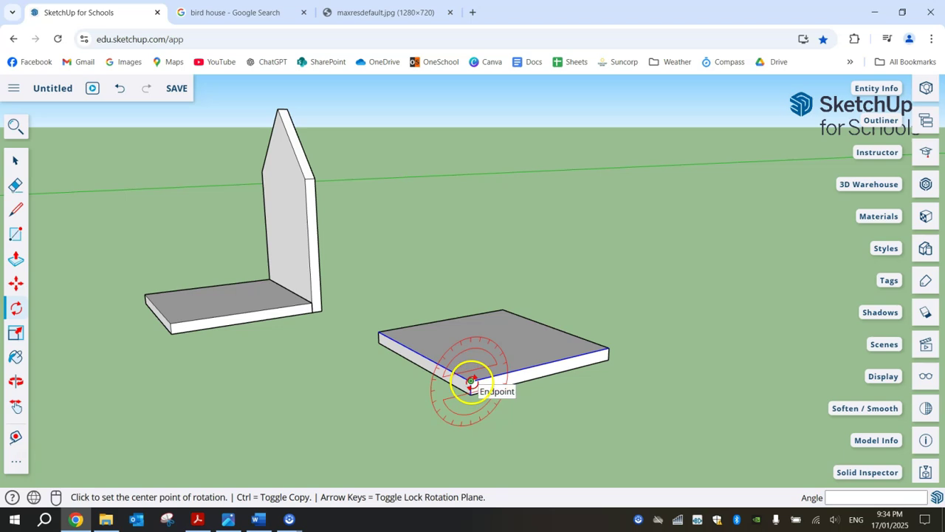
left_click(470, 381)
left_click(401, 394)
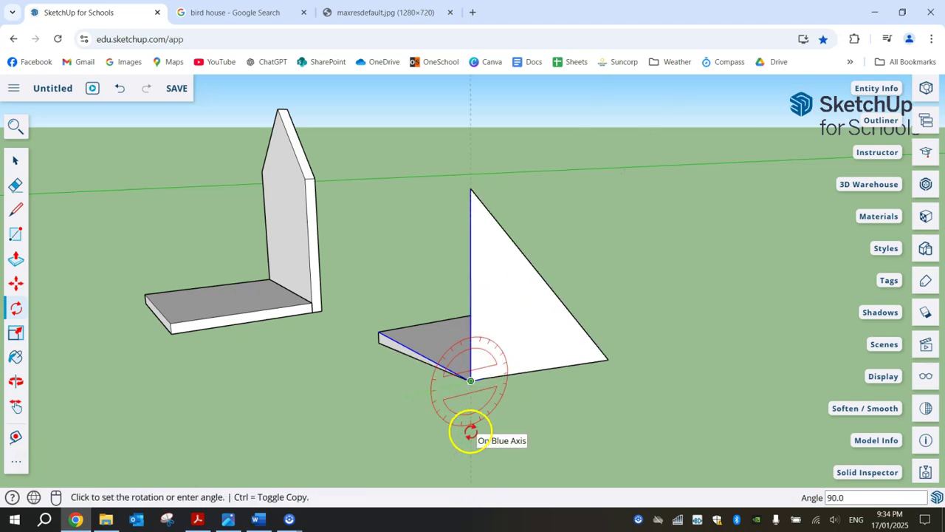
key("Escape")
Select the entire new side board and rotate it 90 degrees upright about its bottom corner nearest the bird house.
key("space")
left_click(470, 336)
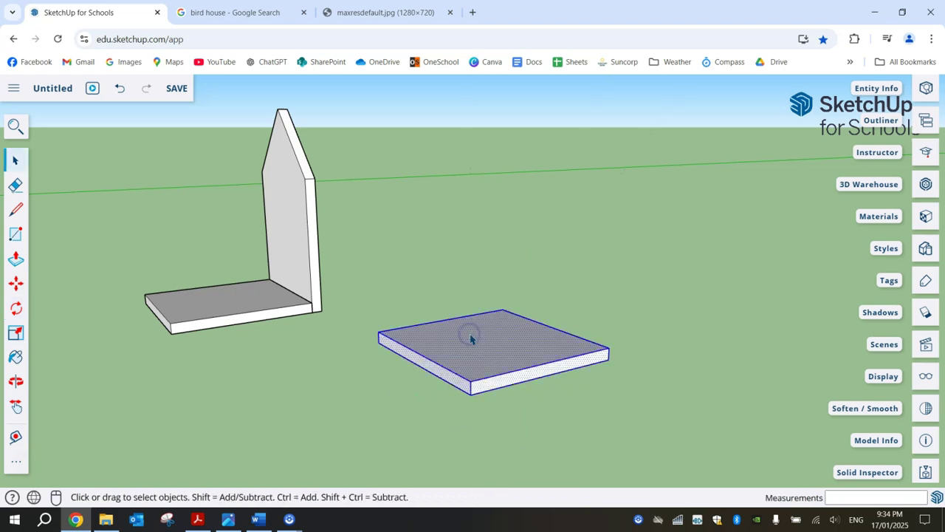
key("q")
left_click(470, 381)
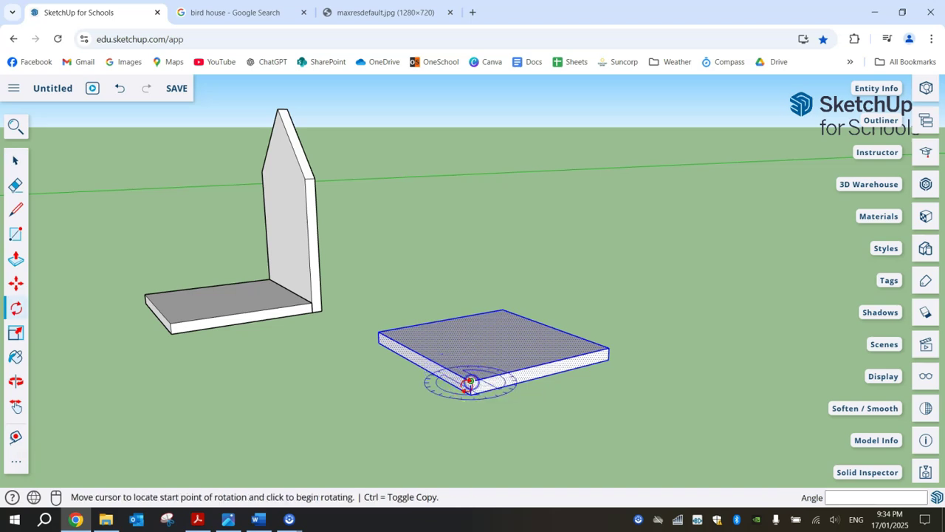
left_click(470, 399)
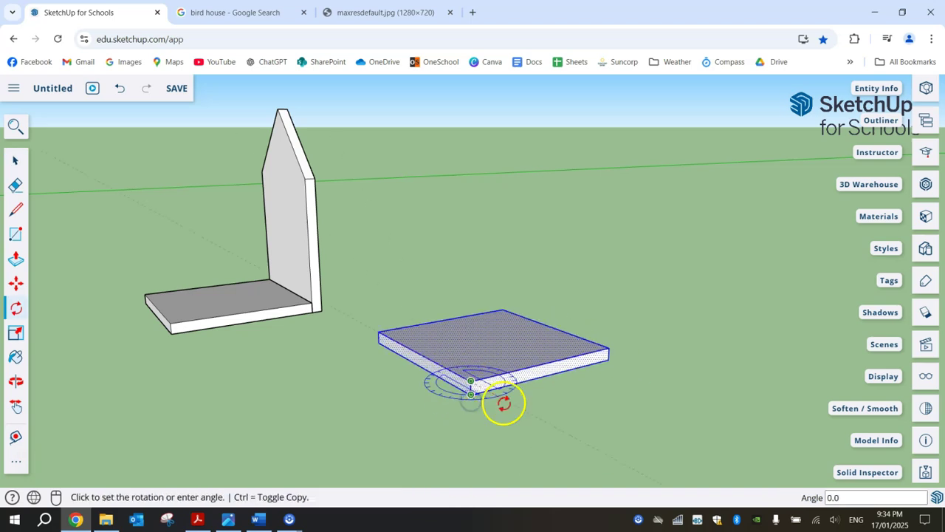
left_click(566, 364)
middle_click_drag(274, 369, 379, 359)
middle_click_drag(228, 434, 296, 399)
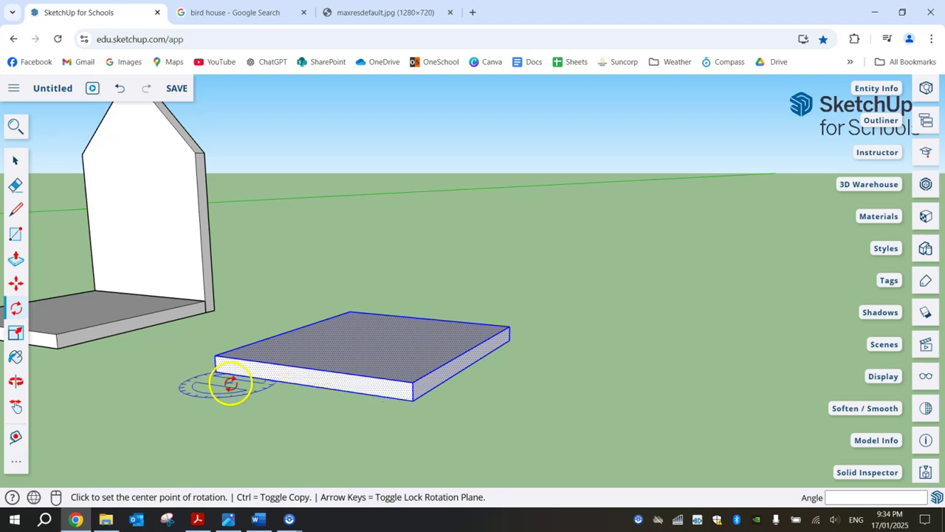
middle_click_drag(209, 382, 283, 401)
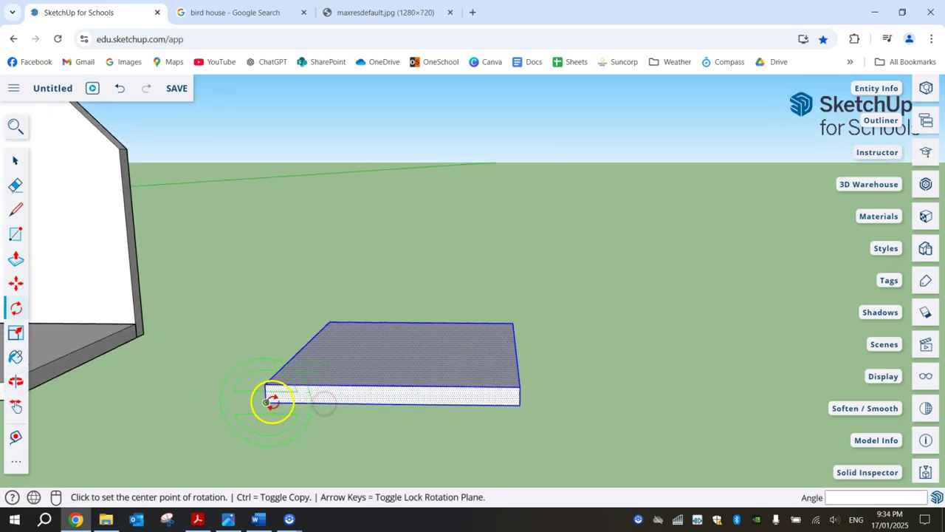
left_click(271, 402)
left_click(232, 401)
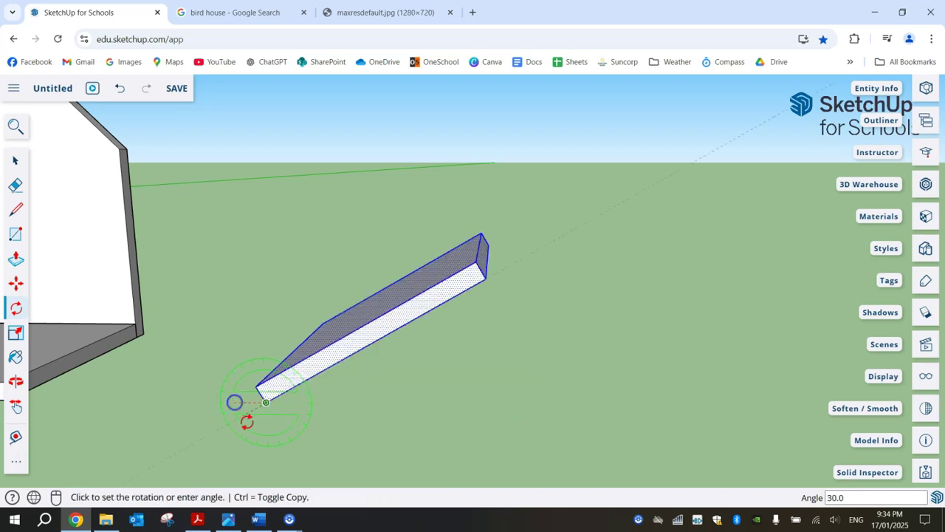
left_click(265, 432)
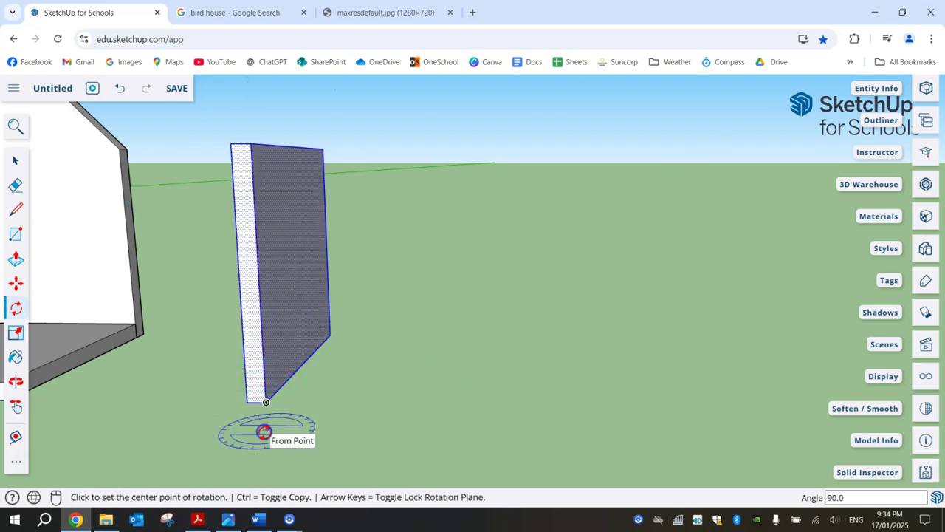
Move the upright side board by its bottom corner onto the base's front corner so it stands against the base's side.
middle_click_drag(195, 433, 243, 425)
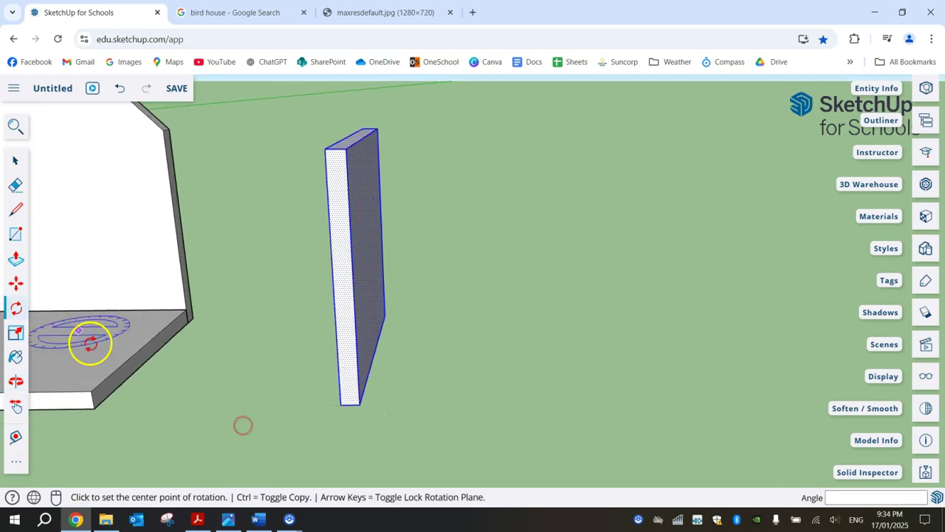
left_click(16, 283)
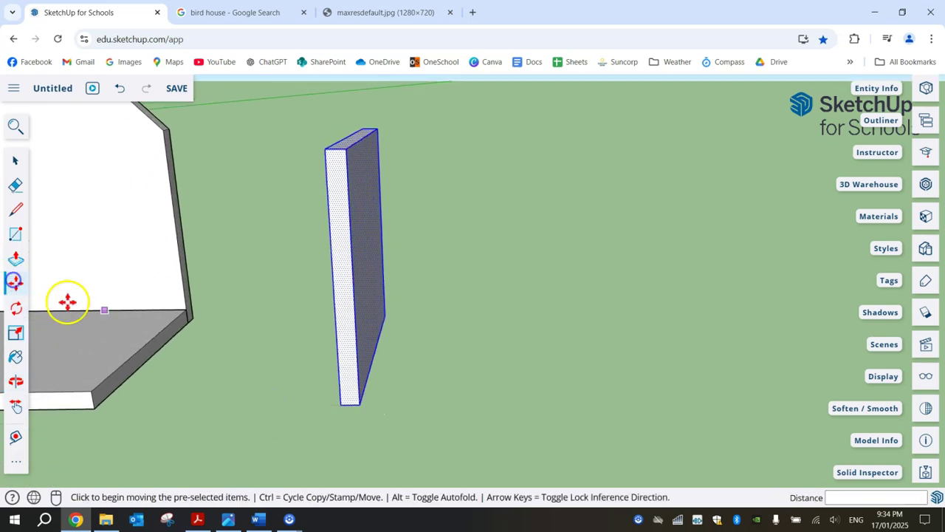
left_click(340, 402)
left_click(93, 405)
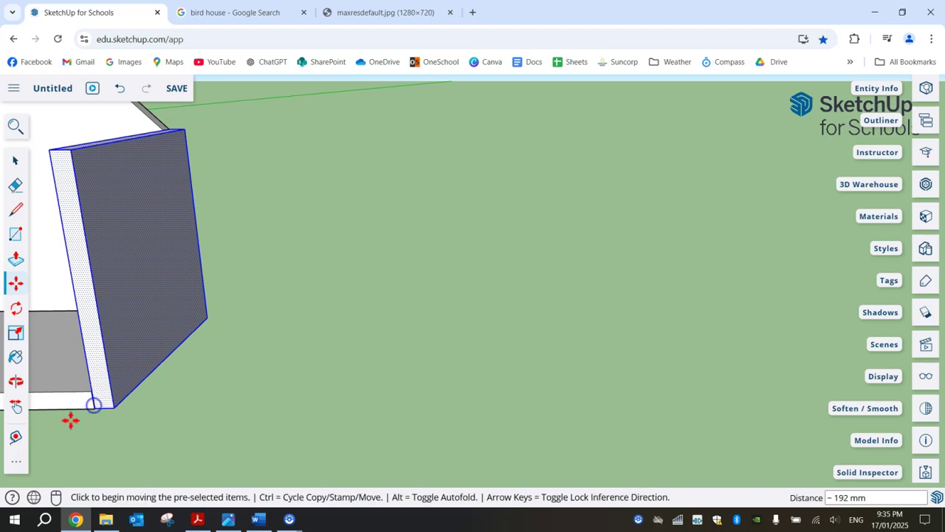
Place a 45-degree Protractor guide through the side board's top inner corner, in line with the back's roof slope.
middle_click_drag(68, 427, 226, 380)
middle_click_drag(556, 314, 464, 143)
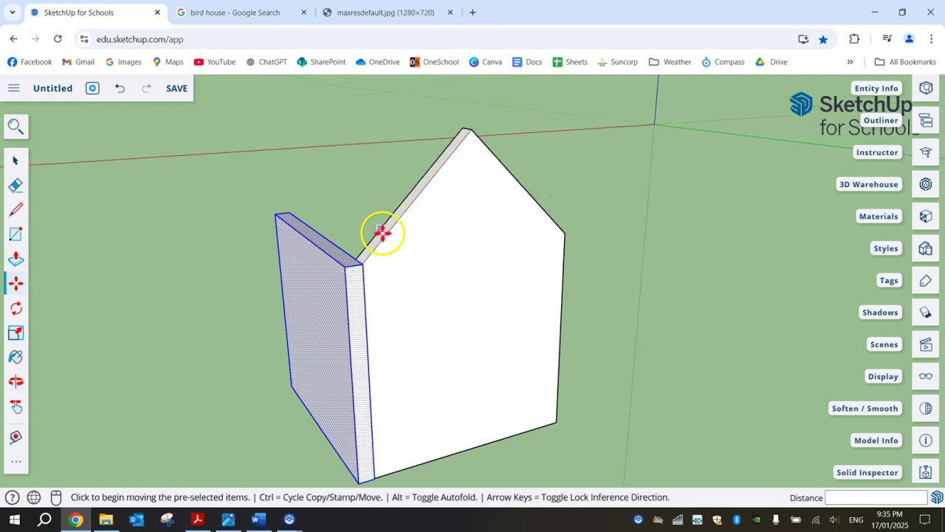
scroll(350, 267, "up", 3)
scroll(355, 263, "up", 2)
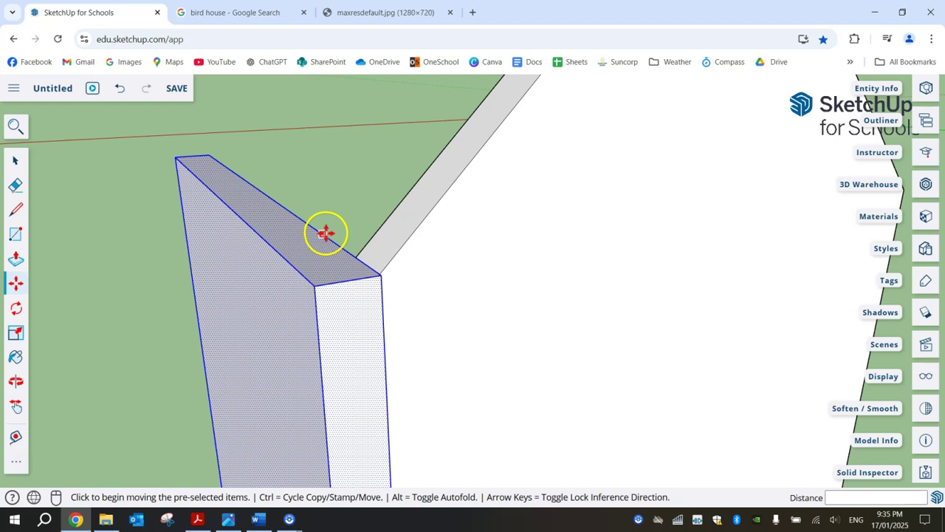
middle_click_drag(383, 253, 402, 264)
scroll(340, 295, "down", 2)
middle_click_drag(203, 277, 169, 258)
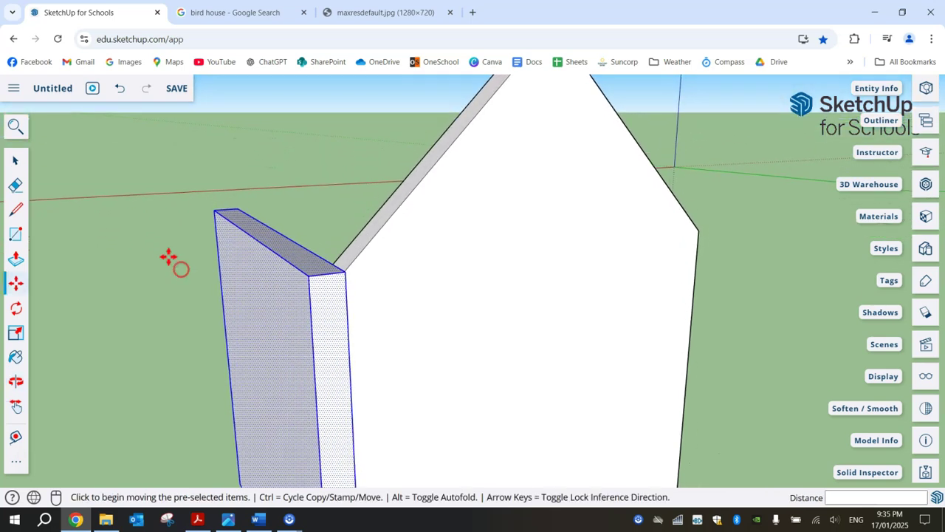
left_click(16, 210)
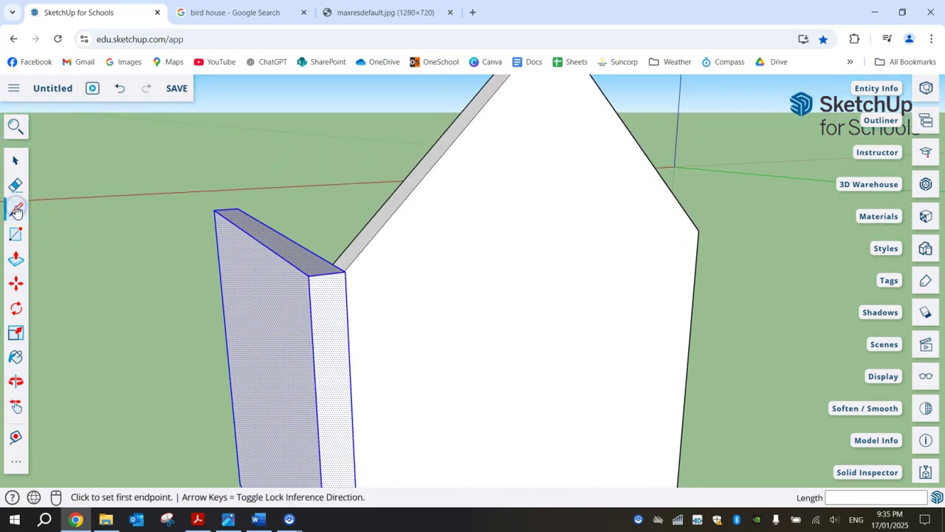
left_click(11, 459)
left_click(149, 358)
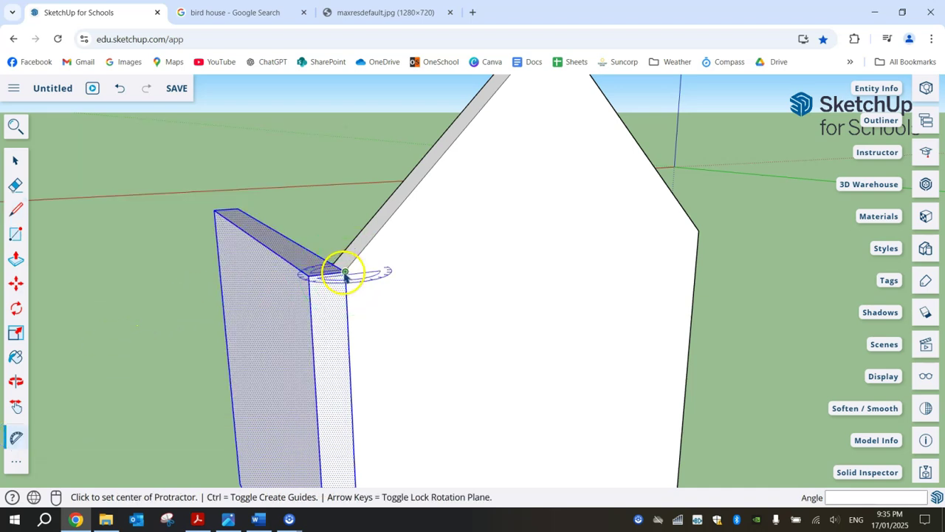
middle_click_drag(371, 287, 329, 279)
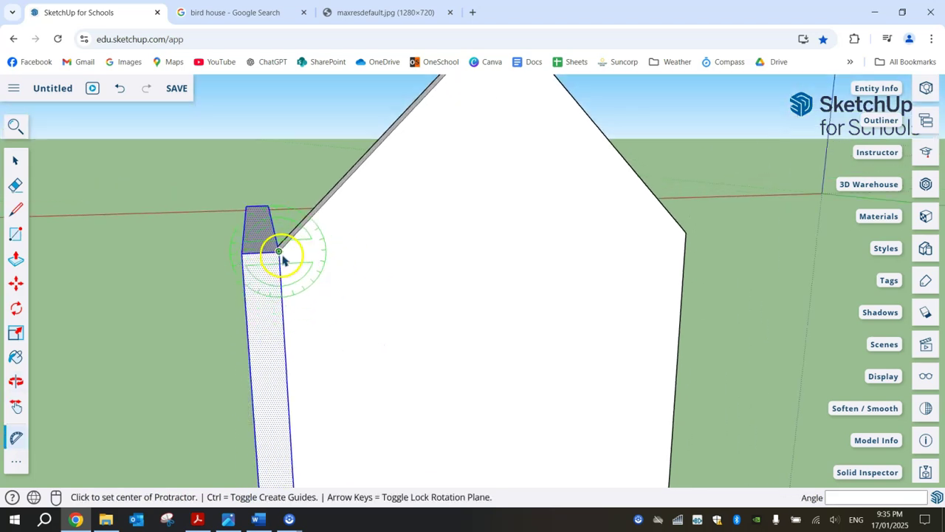
left_click(279, 251)
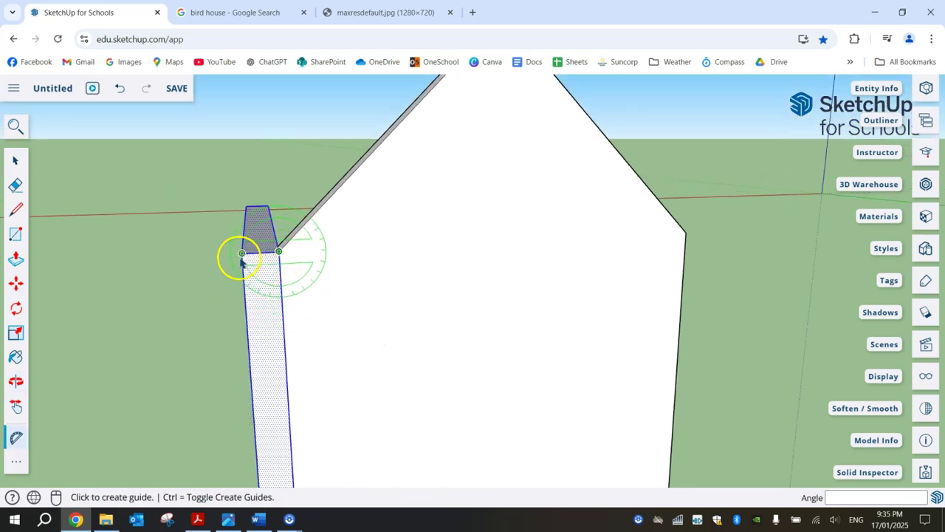
left_click(240, 258)
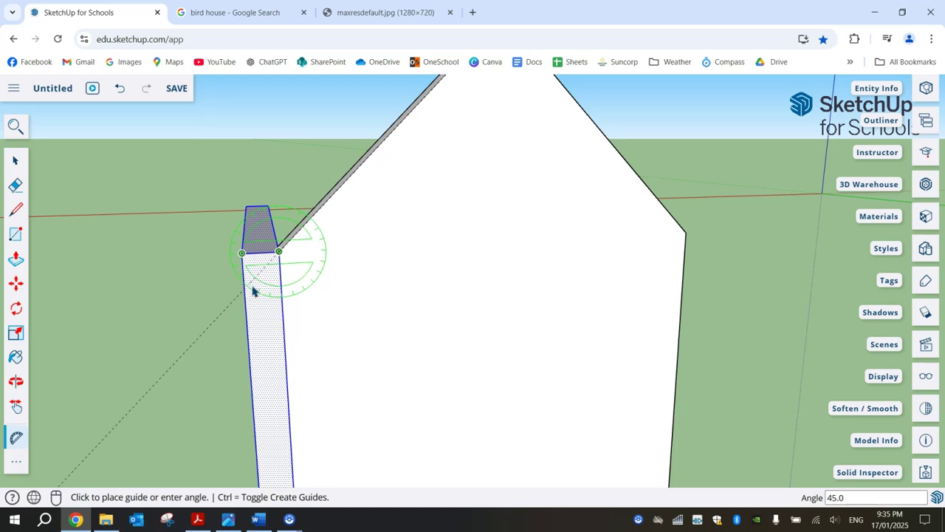
left_click(250, 288)
middle_click_drag(249, 287, 256, 308)
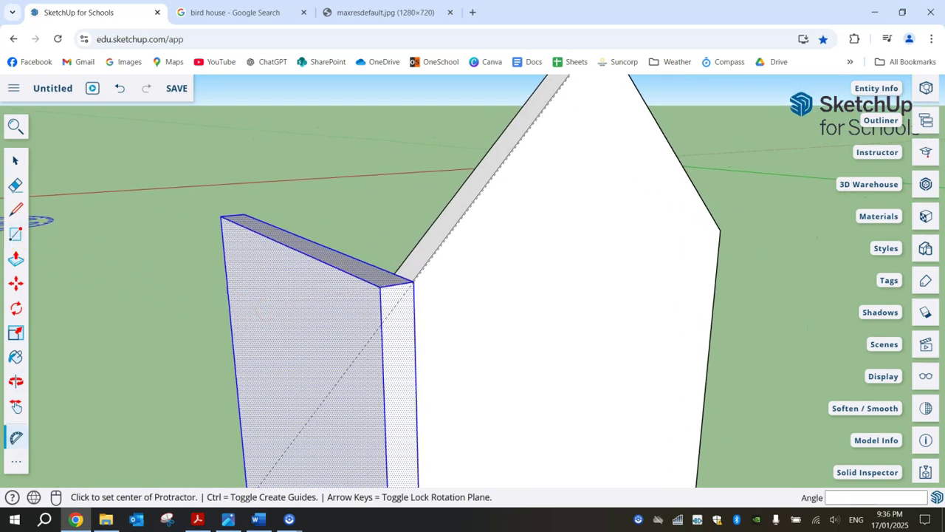
Draw a line along the guide across the side board's rear end face, from the top inner corner to the outer edge.
left_click(11, 209)
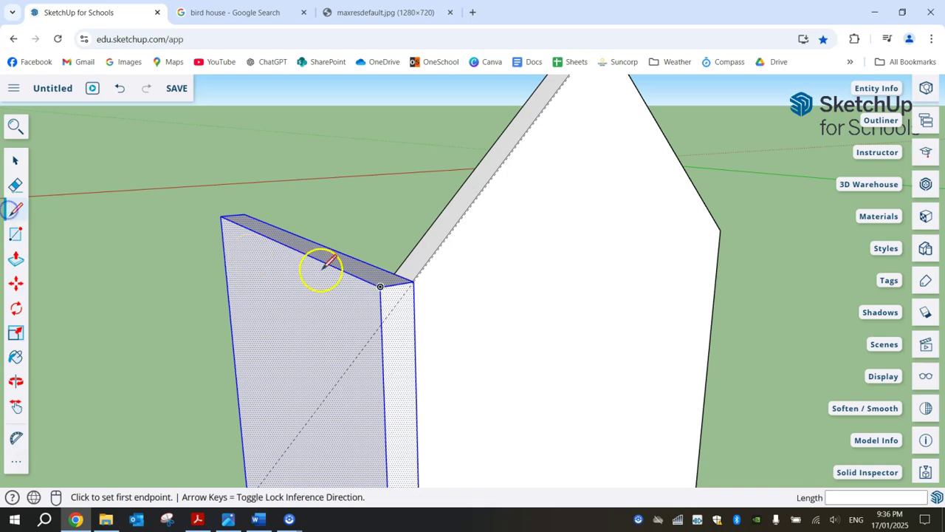
left_click(413, 281)
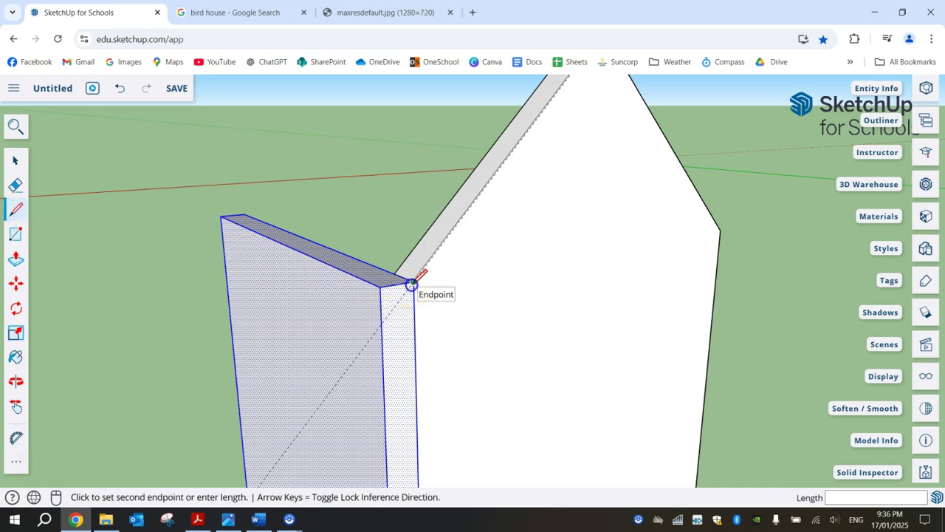
left_click(383, 323)
middle_click_drag(310, 320, 530, 310)
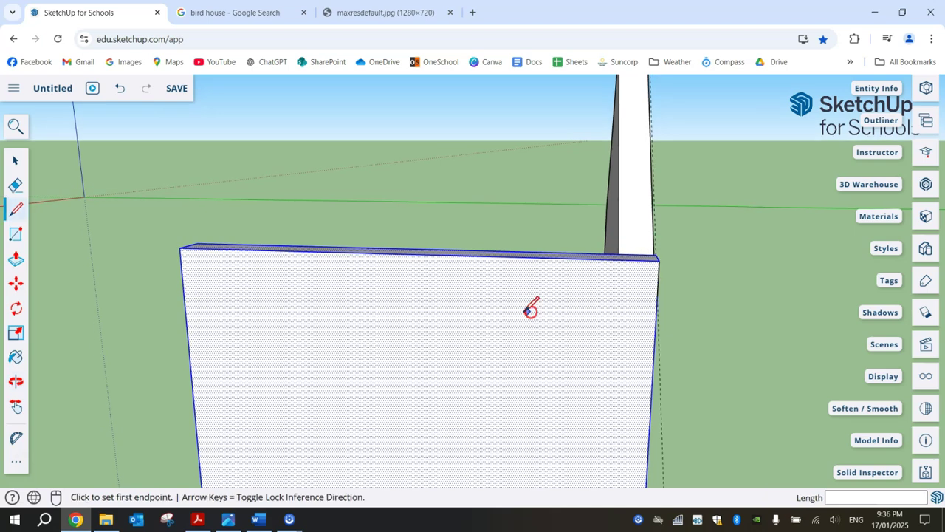
left_click(183, 286)
middle_click_drag(380, 296, 299, 300)
key("Escape")
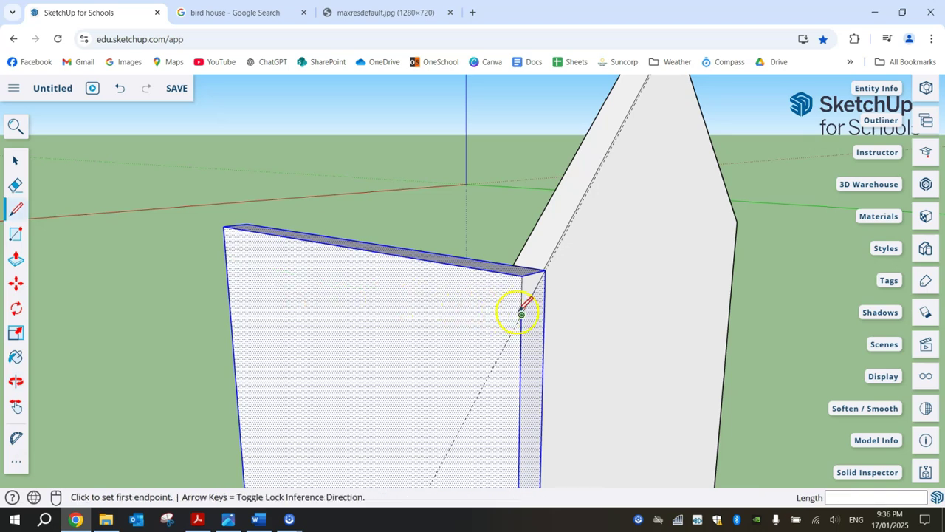
Draw a line across the side board's outer face from the diagonal's lower endpoint to the front edge, parallel to the top.
middle_click_drag(522, 315, 531, 297)
left_click(542, 300)
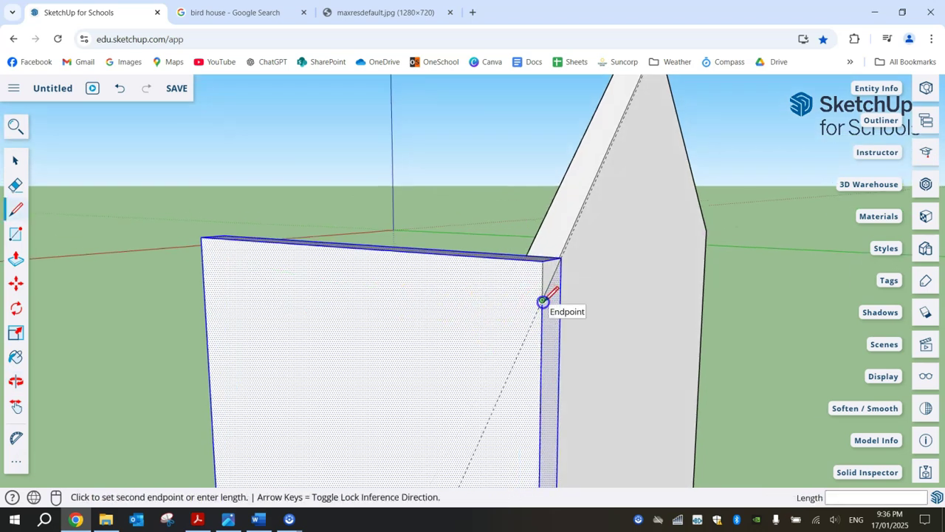
left_click(202, 263)
Draw the matching diagonal on the side board's front end face, from the outer-face line to the top inner corner.
middle_click_drag(203, 264, 633, 274)
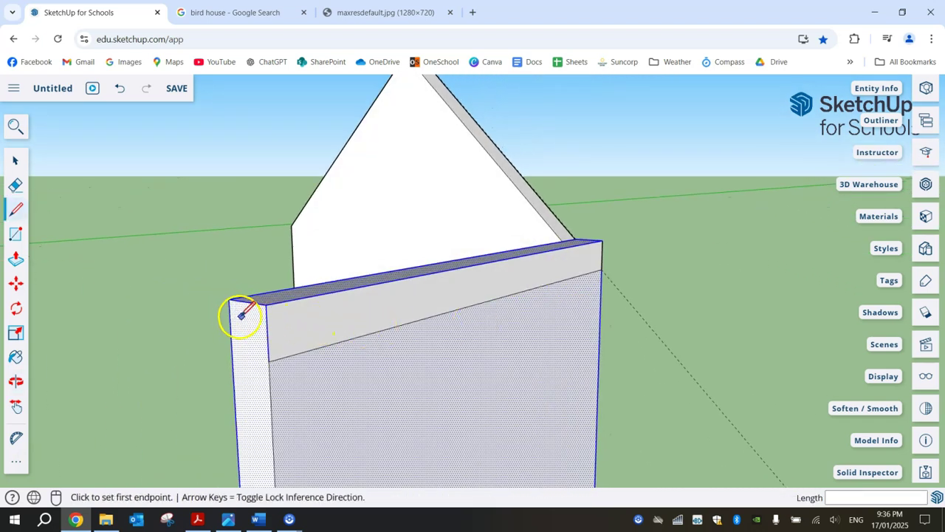
middle_click_drag(241, 315, 317, 313)
left_click(324, 360)
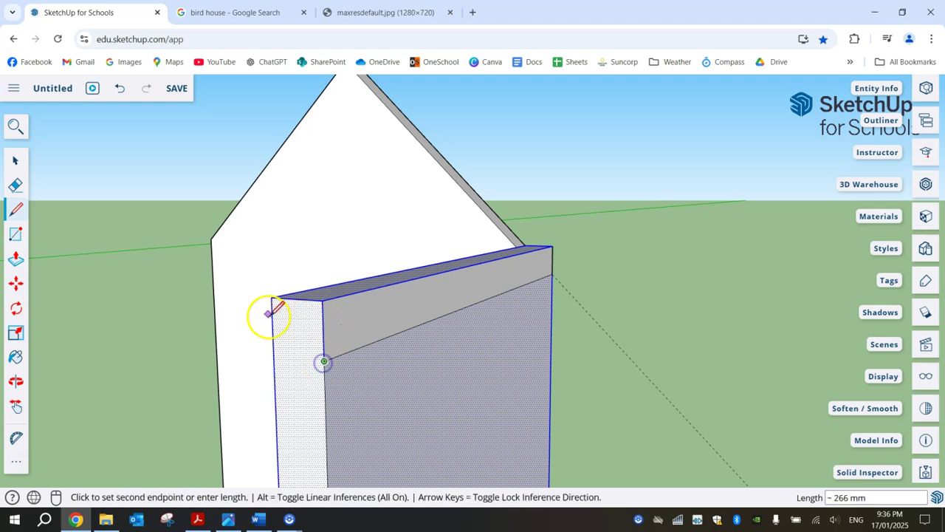
left_click(272, 297)
mouse_move(401, 332)
middle_mouse_down()
mouse_move(566, 342)
mouse_move(587, 328)
mouse_move(249, 337)
mouse_move(623, 344)
middle_mouse_up()
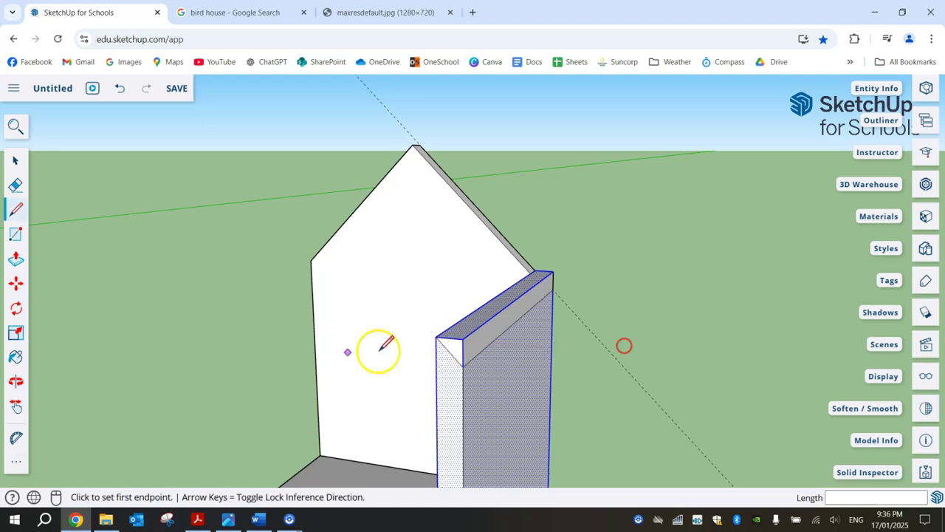
Push/Pull the triangular end face 215 mm along the side board to cut away its top wedge.
left_click(15, 258)
middle_click_drag(451, 348, 363, 353)
left_click(364, 353)
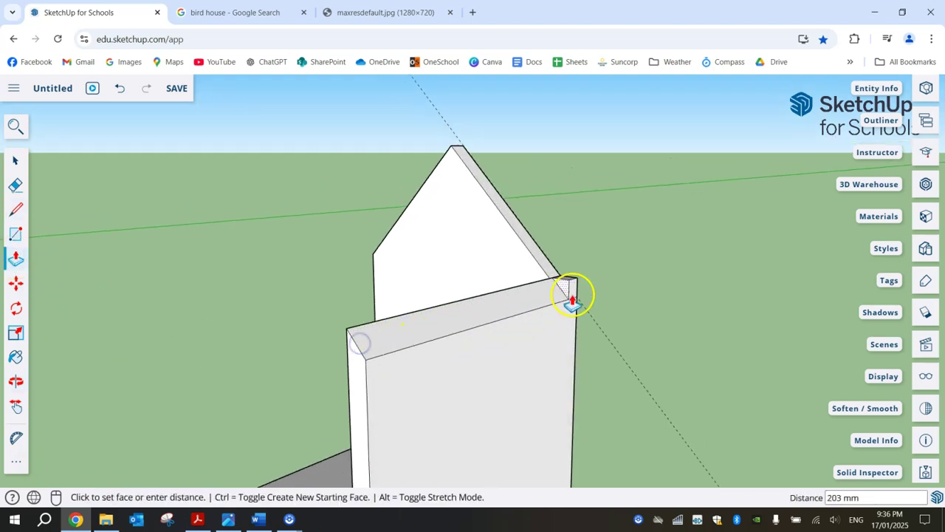
left_click(613, 278)
middle_click_drag(808, 344, 664, 344)
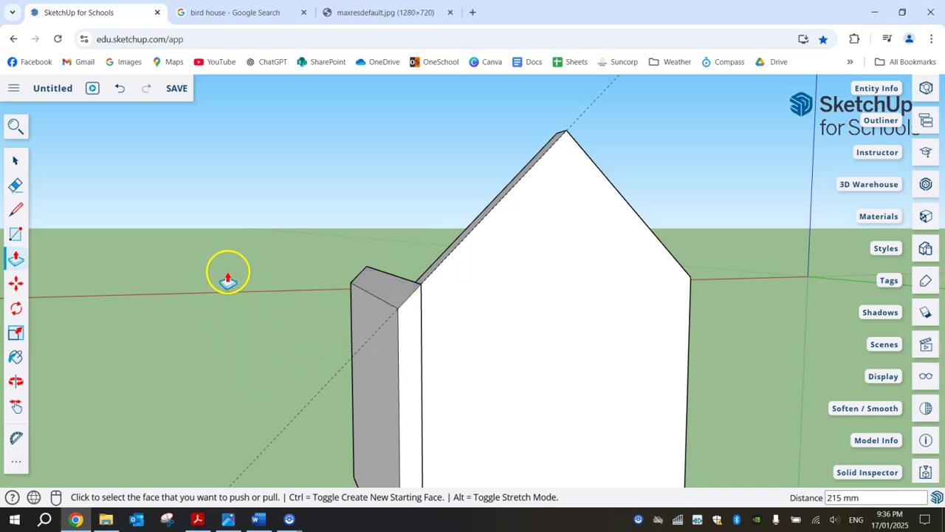
Erase the dashed angle guide running along the roof slope.
key("e")
mouse_move(319, 398)
middle_mouse_down()
mouse_move(187, 345)
mouse_move(922, 312)
middle_mouse_up()
mouse_move(696, 344)
middle_mouse_down()
mouse_move(670, 344)
mouse_move(639, 247)
middle_mouse_up()
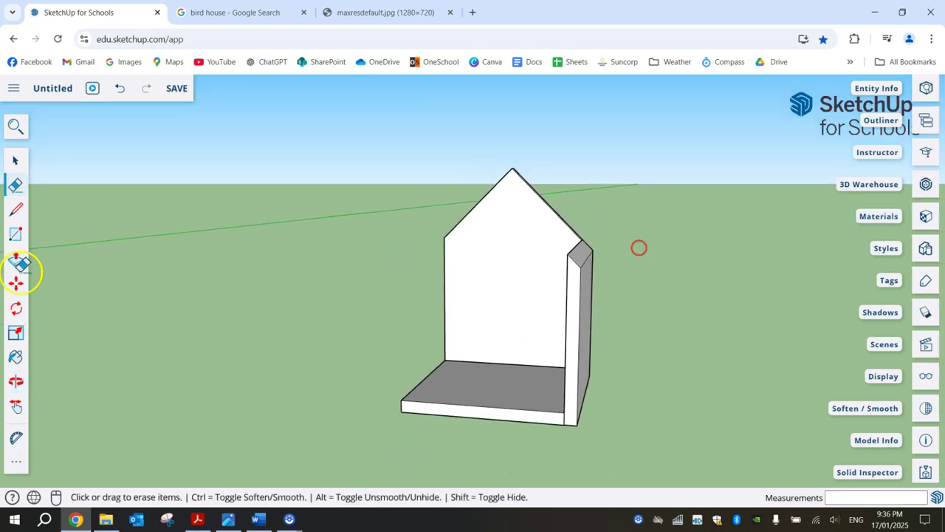
Select the whole bevelled side board and paste a copy of it beside the open side of the base.
left_click(13, 161)
triple_click(574, 289)
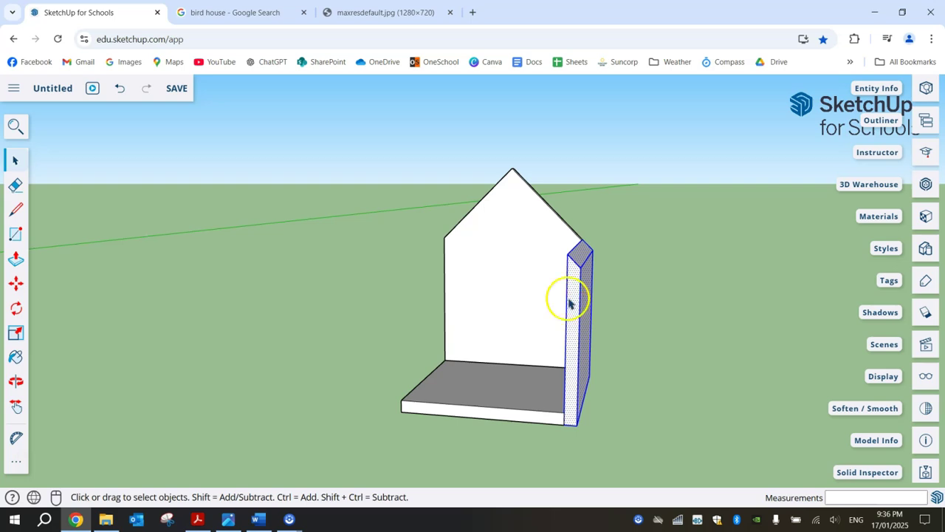
key("ctrl+v")
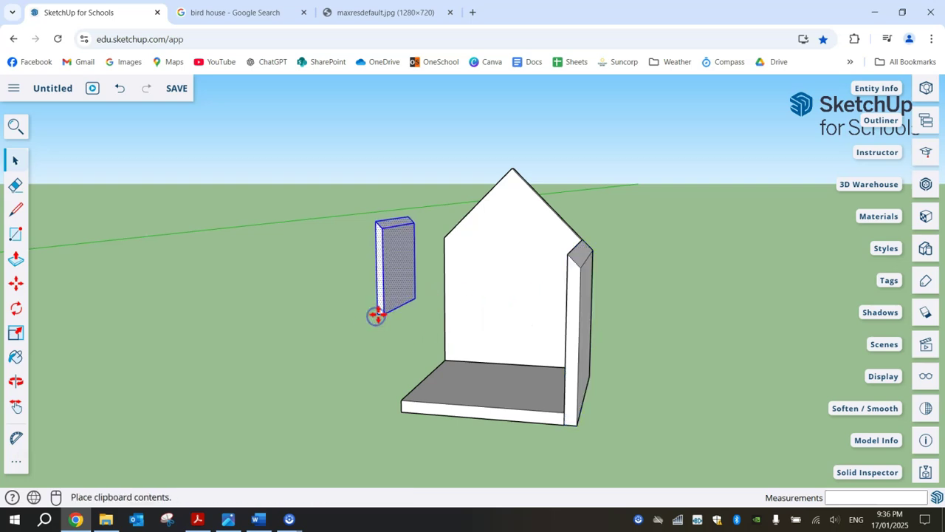
left_click(331, 402)
middle_click_drag(353, 439, 484, 446)
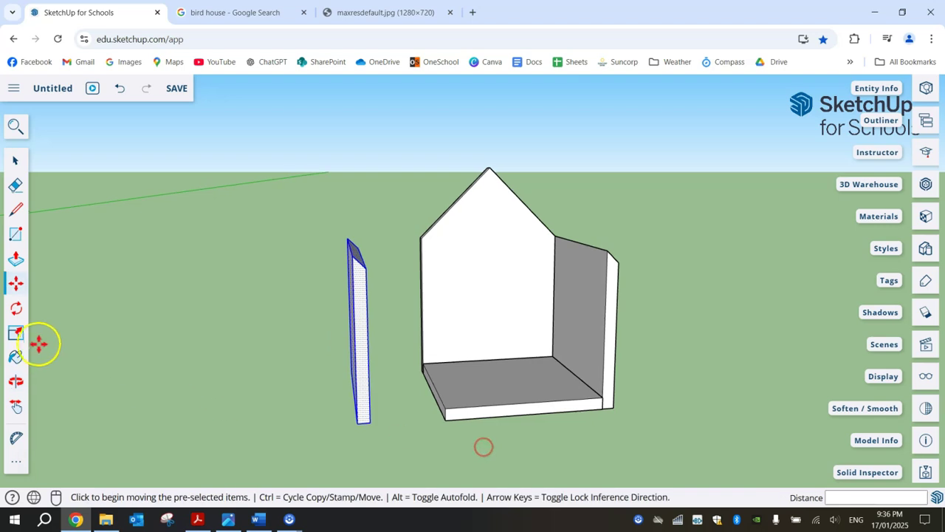
Rotate the copied side board half a turn horizontally about its bottom corner so its bevel matches the opposite roof slope.
left_click(17, 309)
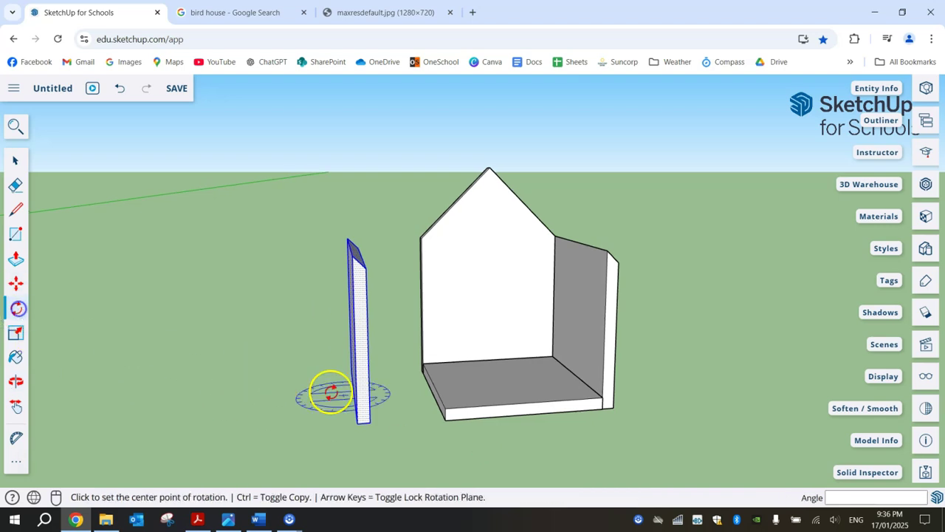
left_click(372, 422)
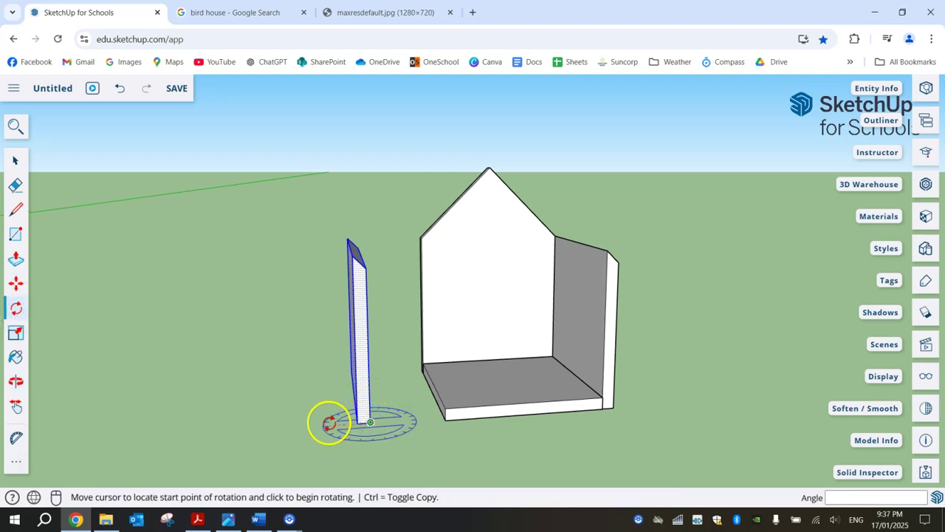
left_click(328, 422)
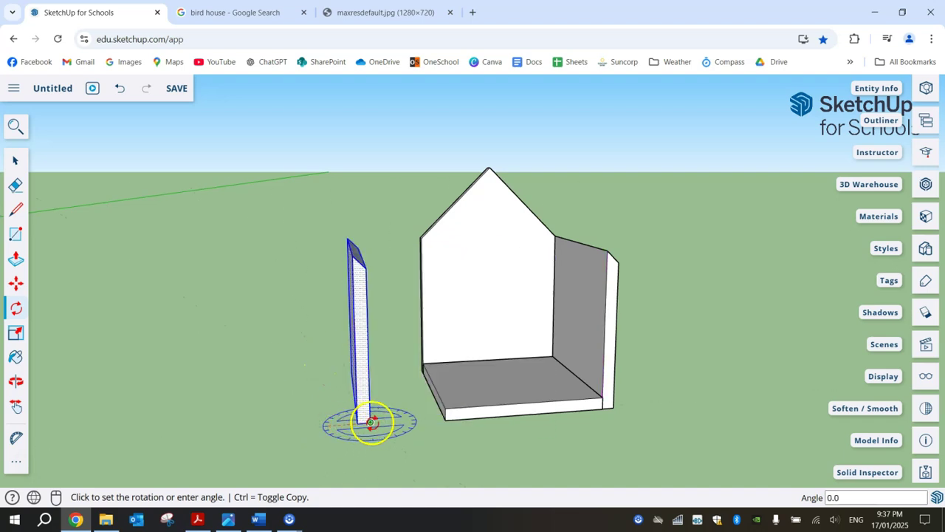
left_click(408, 420)
Move the copied side board by its bottom inner corner onto the base's front corner to close the open side.
left_click(16, 283)
middle_click_drag(484, 436, 450, 419)
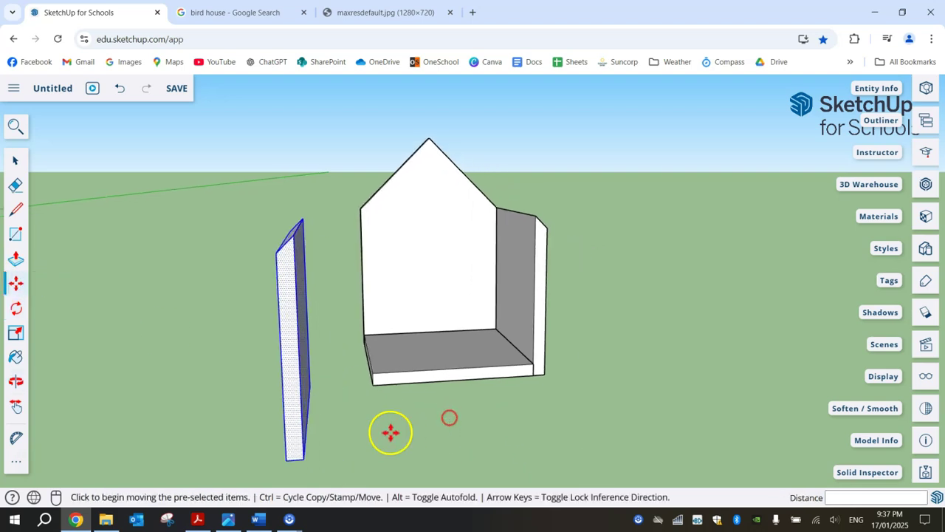
left_click(305, 455)
middle_click_drag(321, 433, 381, 381)
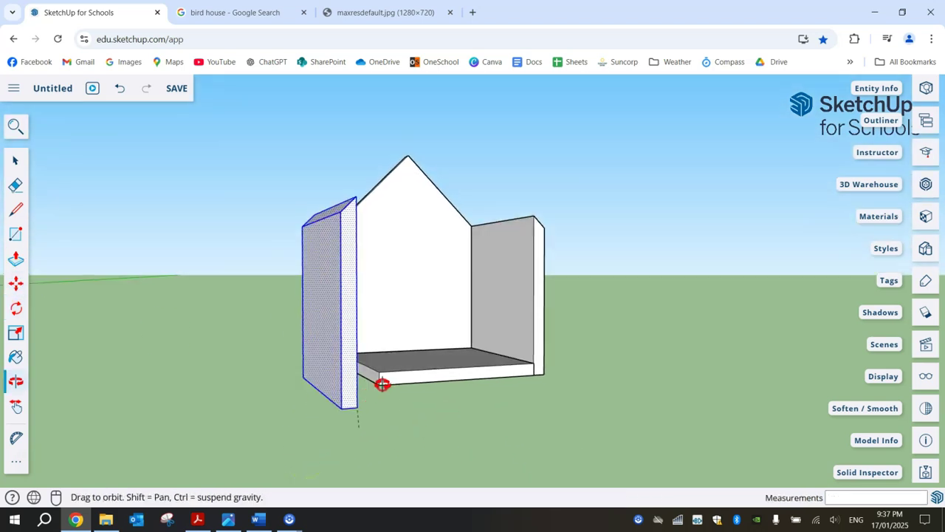
scroll(377, 385, "up", 3)
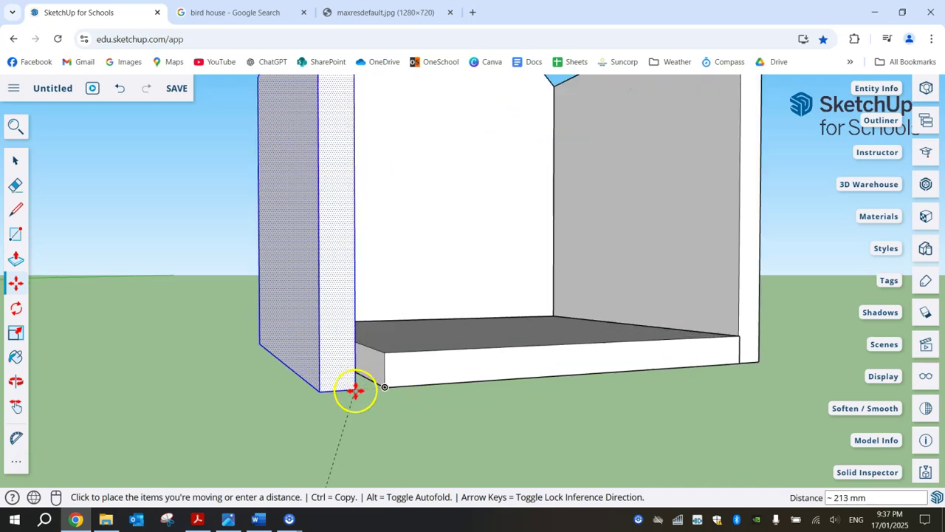
left_click(386, 389)
scroll(540, 407, "down", 4)
middle_click_drag(540, 407, 528, 463)
Make the copied side board a component named "Side 1".
left_click(16, 160)
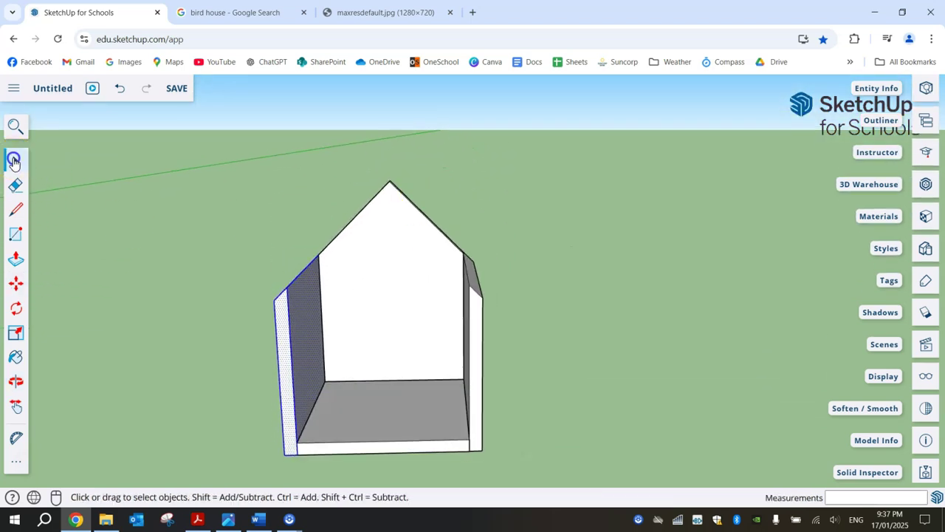
left_click(479, 356)
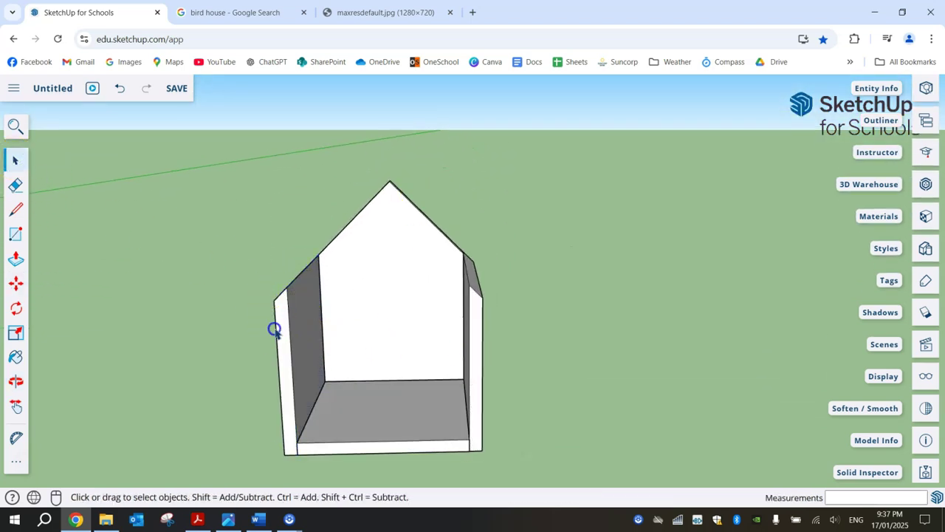
right_click(301, 315)
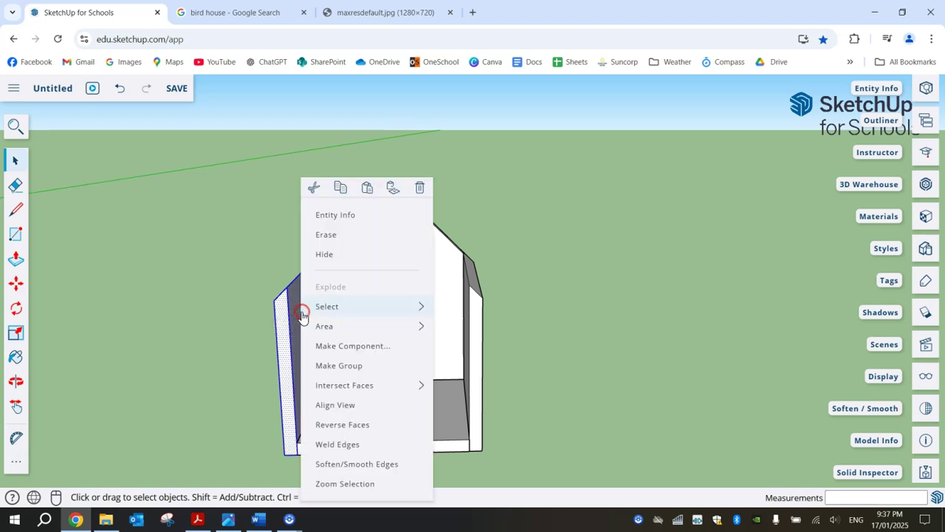
left_click(344, 344)
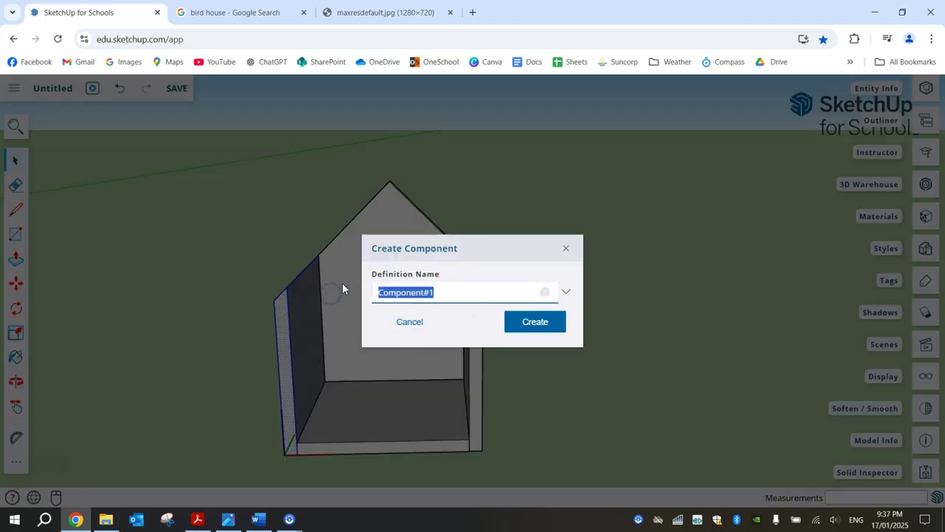
type("Side 1")
left_click(548, 336)
Make the opposite bevelled side board a component named "Side 2".
middle_click_drag(548, 336, 439, 342)
left_click(437, 326)
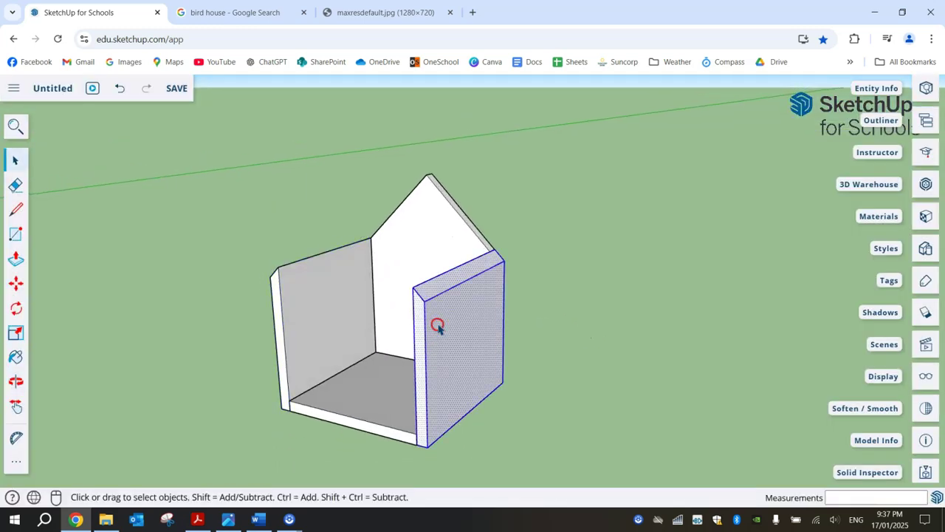
right_click(437, 326)
left_click(470, 344)
left_click_drag(452, 294, 344, 296)
type("Side 2")
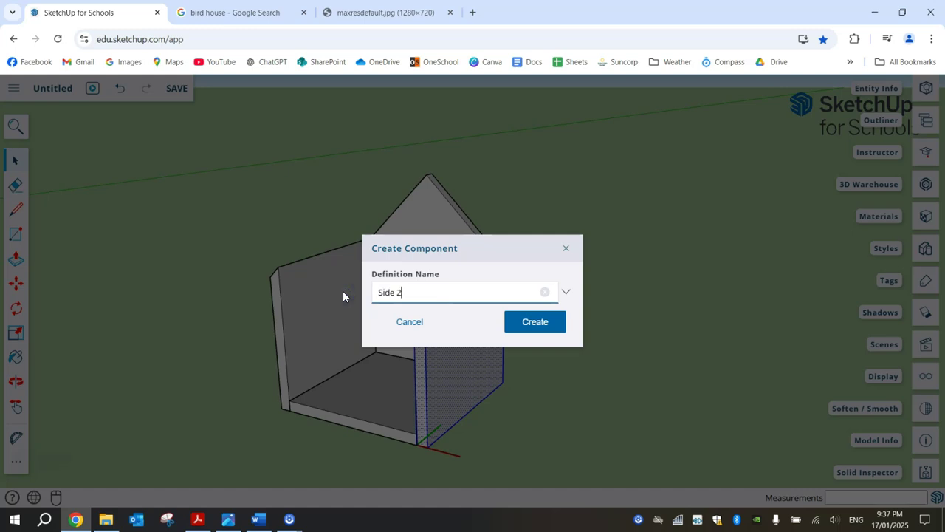
left_click(537, 323)
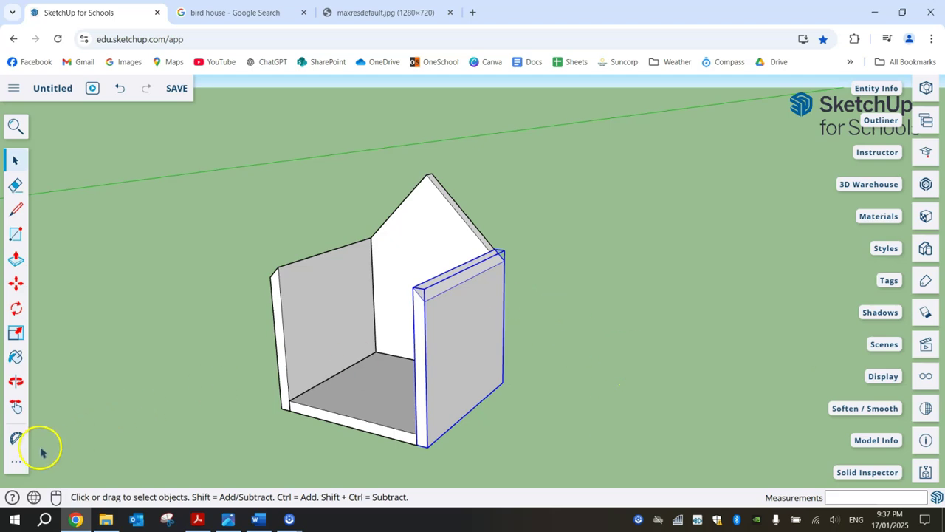
left_click(422, 525)
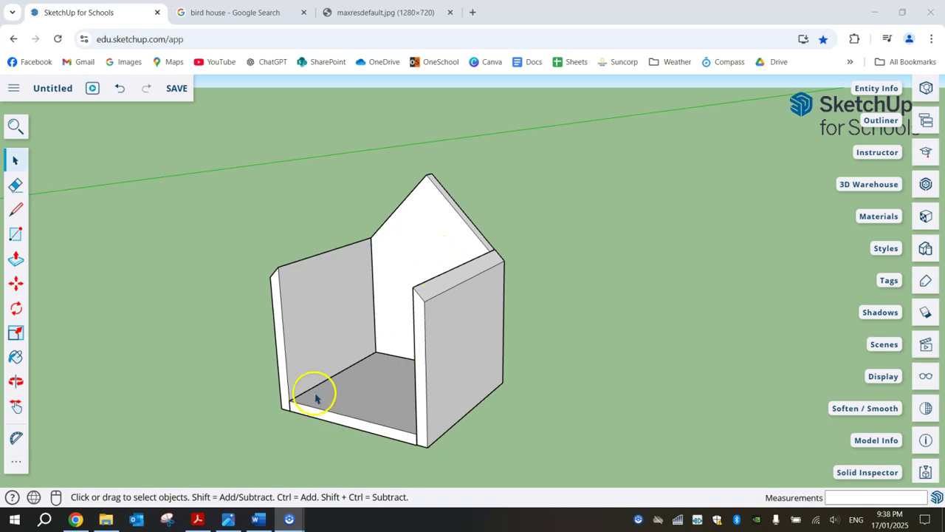
Open the gabled back component, copy its entire geometry and leave the component.
middle_click_drag(428, 213, 438, 258)
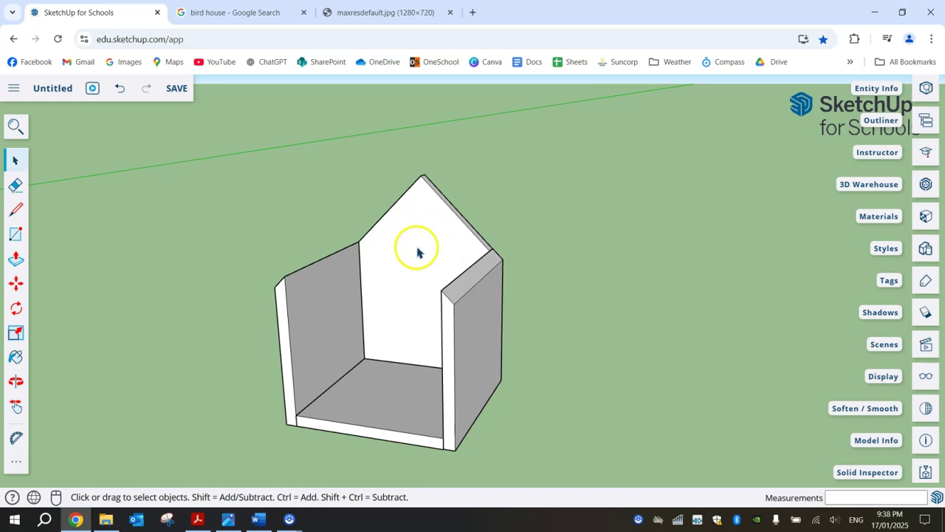
double_click(431, 237)
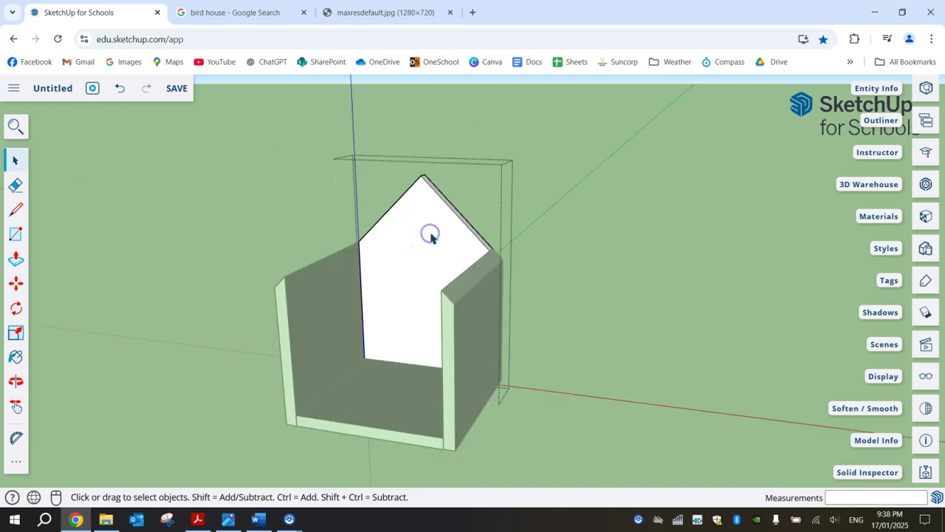
key("Escape")
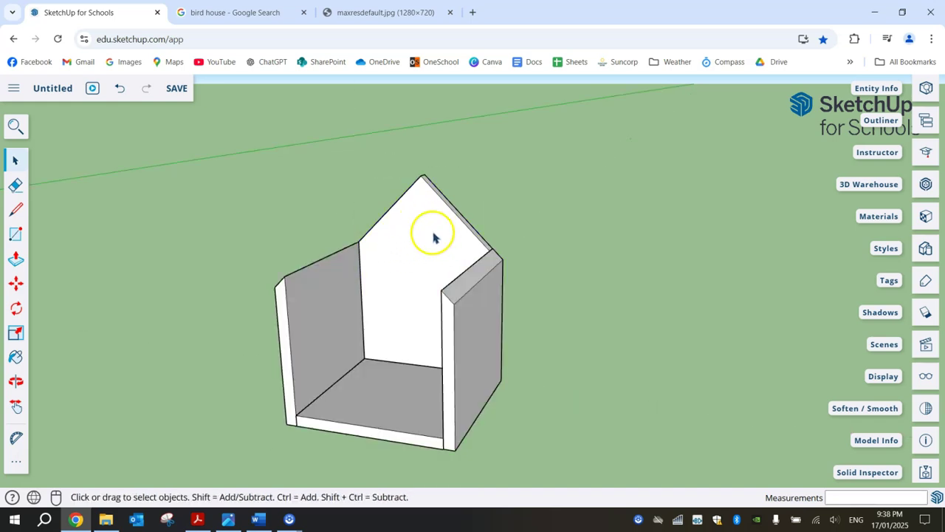
double_click(428, 223)
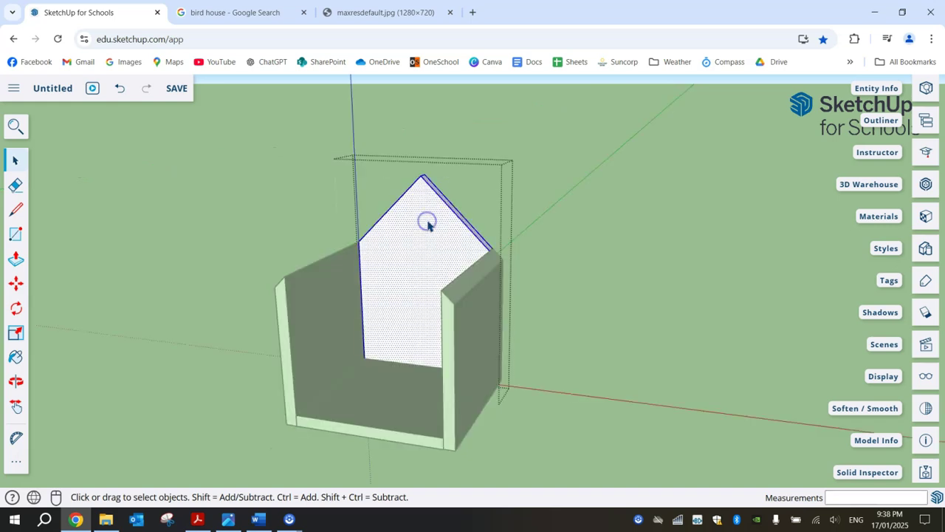
middle_click_drag(428, 225, 560, 263)
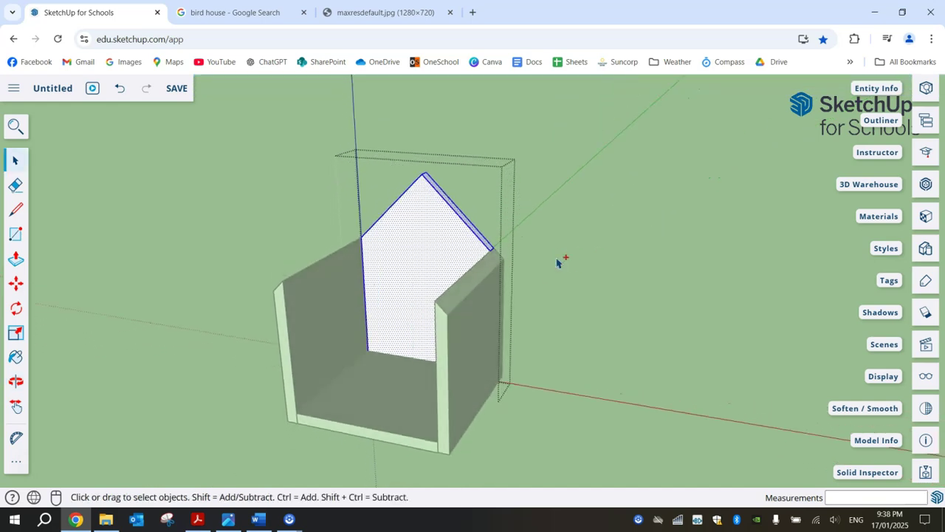
left_click(711, 211)
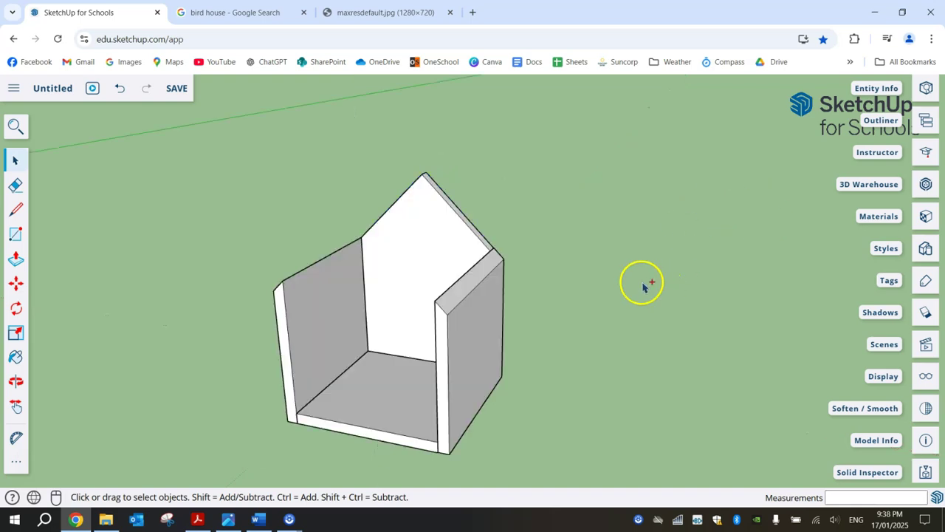
Paste the copied gabled panel onto the front of the house, aligned with the base's bottom front corner beside the side board.
key("ctrl+v")
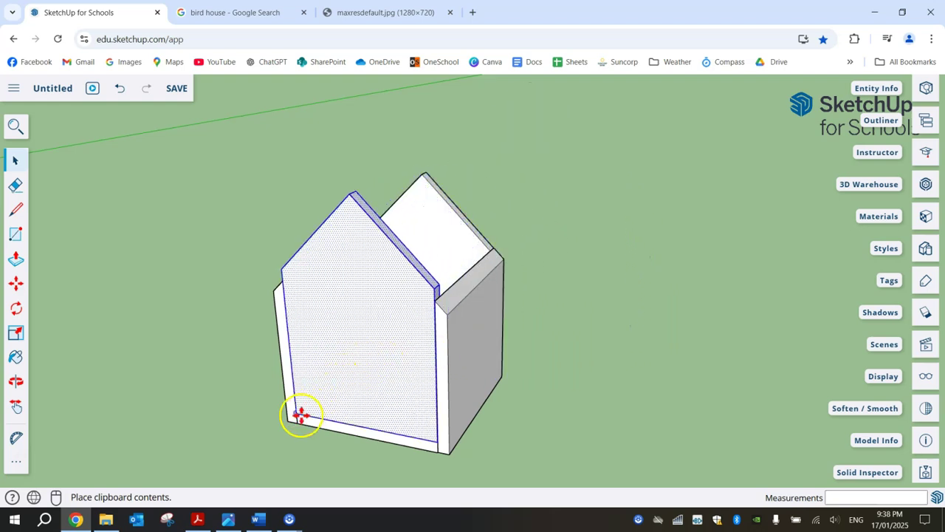
scroll(300, 418, "up", 5)
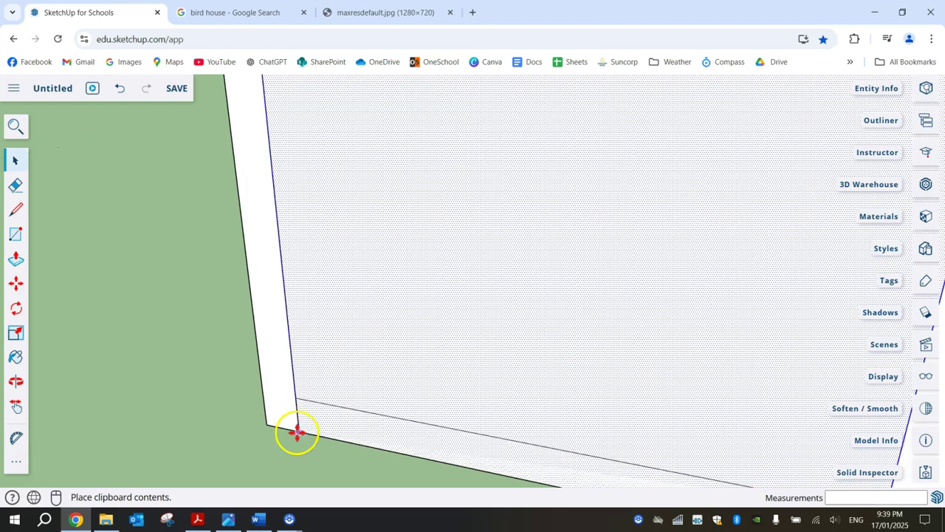
left_click(299, 433)
scroll(424, 403, "down", 6)
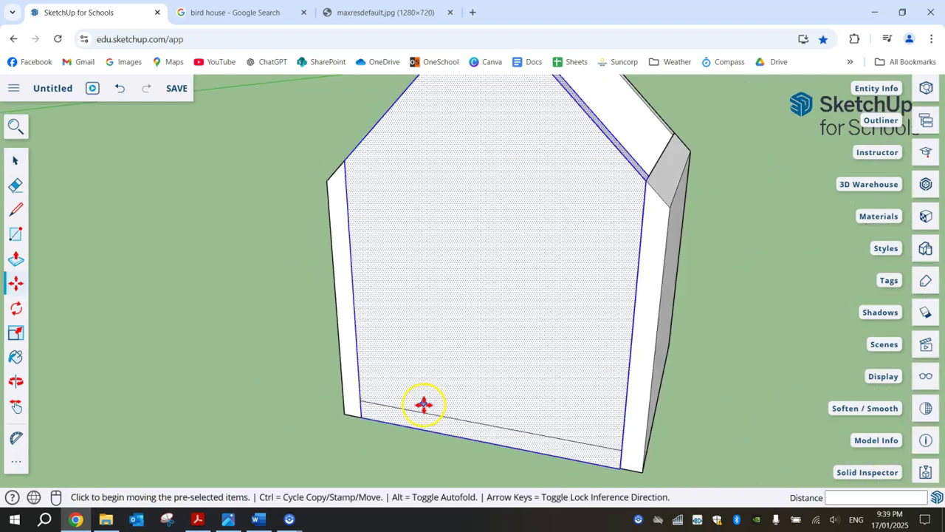
middle_click_drag(738, 317, 368, 282)
middle_click_drag(705, 274, 384, 270)
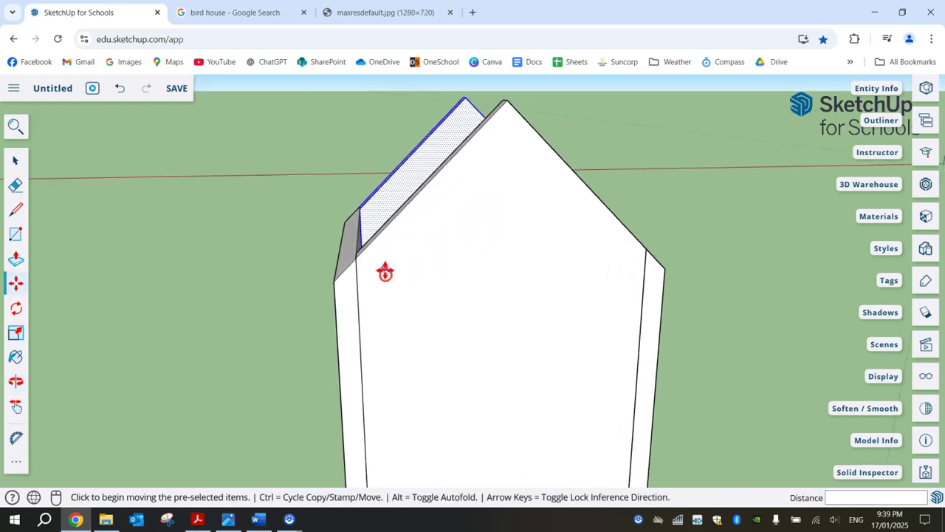
middle_click_drag(740, 271, 483, 266)
middle_click_drag(743, 249, 418, 256)
middle_click_drag(613, 249, 538, 257)
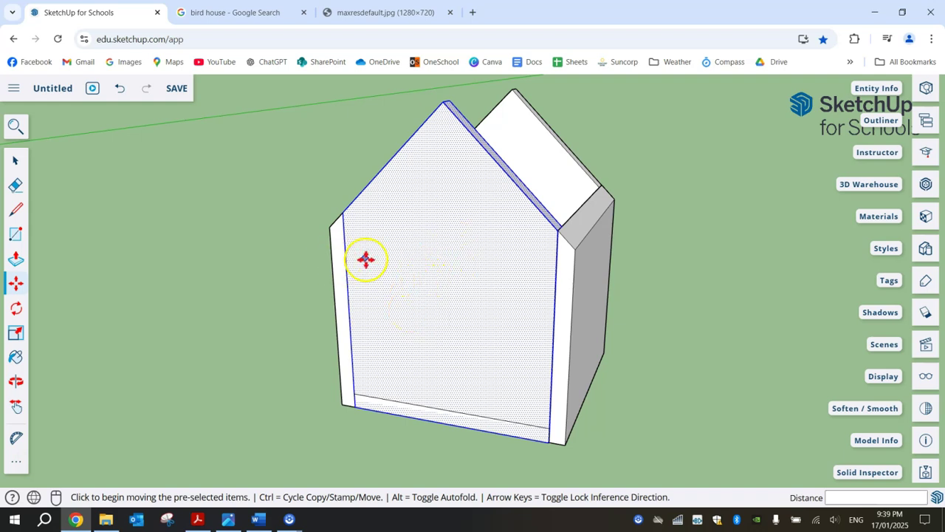
left_click(15, 160)
left_click(143, 189)
middle_click_drag(189, 269, 263, 269)
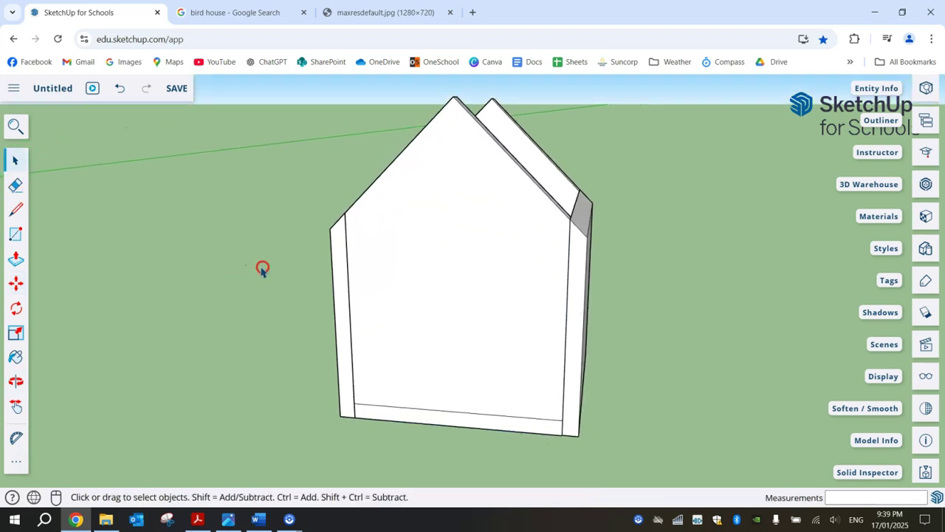
Place a horizontal guide on the front panel 150 mm above the midpoint of its bottom edge with Tape Measure.
left_click(12, 460)
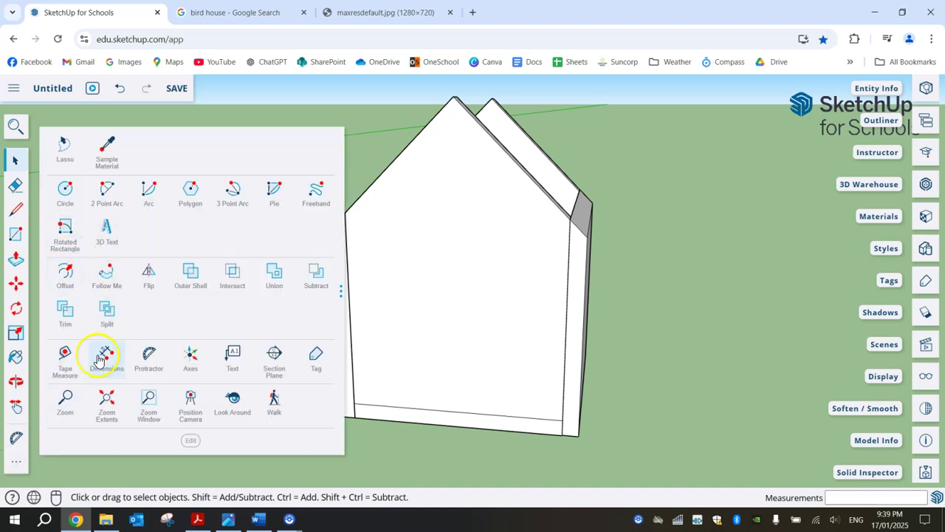
left_click(62, 354)
left_click(356, 402)
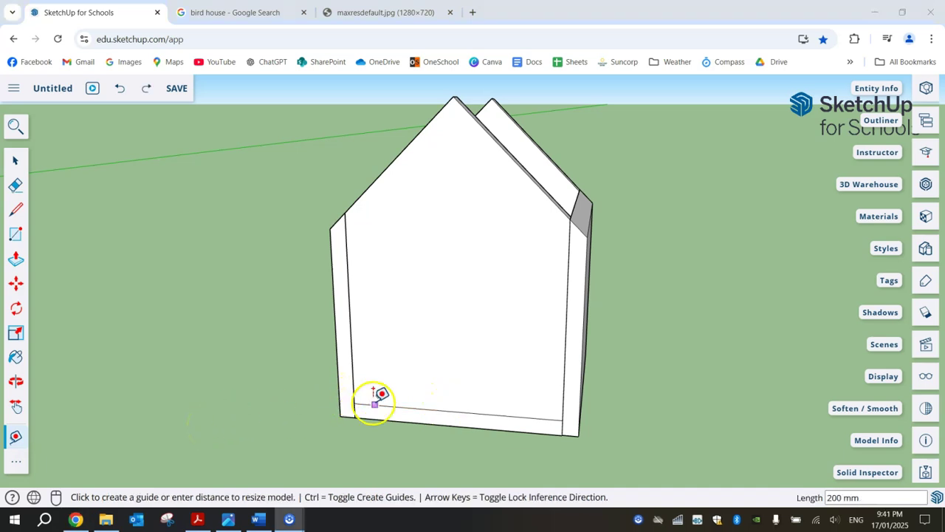
left_click(463, 415)
scroll(462, 415, "up", 5)
scroll(463, 415, "down", 4)
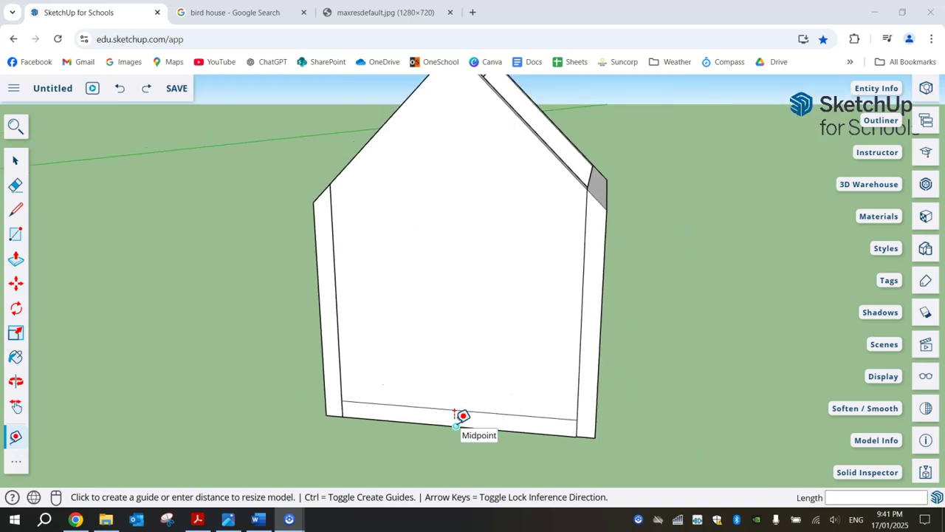
left_click(462, 415)
middle_click_drag(463, 244, 457, 281)
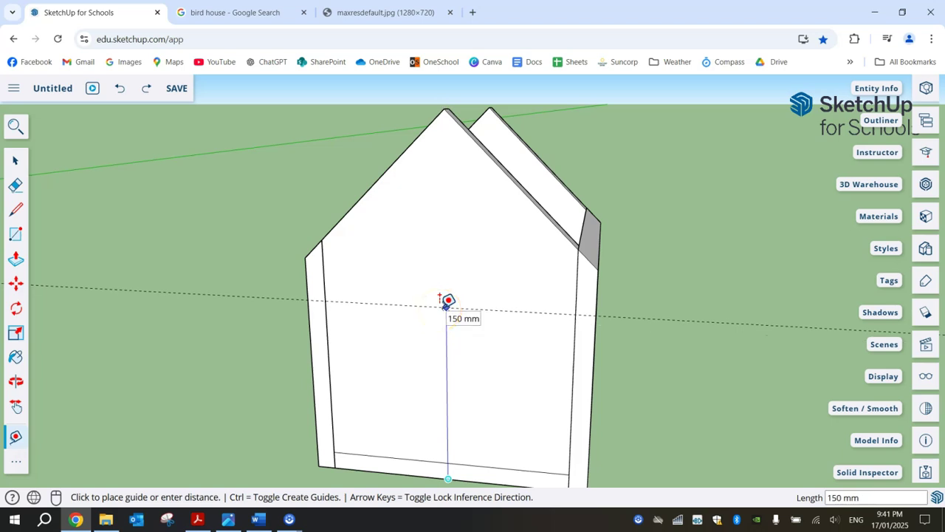
left_click(447, 303)
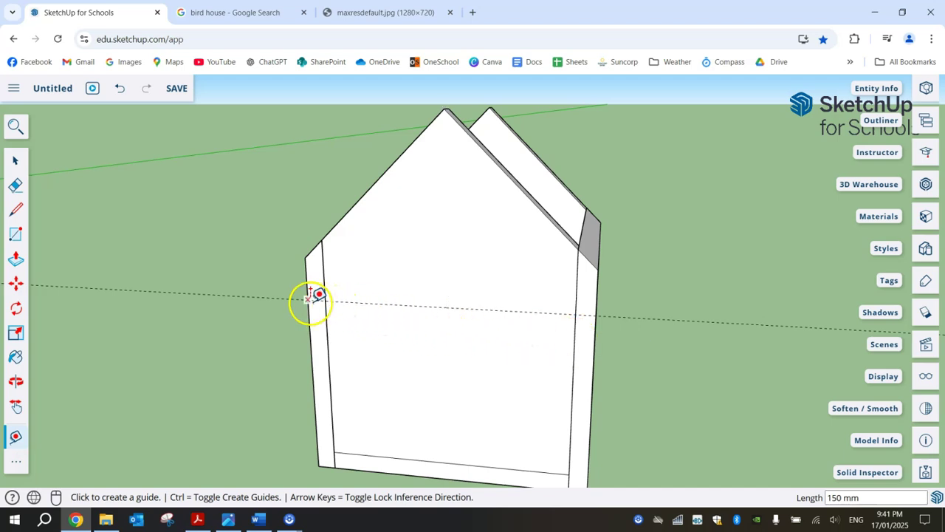
Add a vertical centre guide through the front panel's peak, crossing the horizontal guide.
left_click(446, 304)
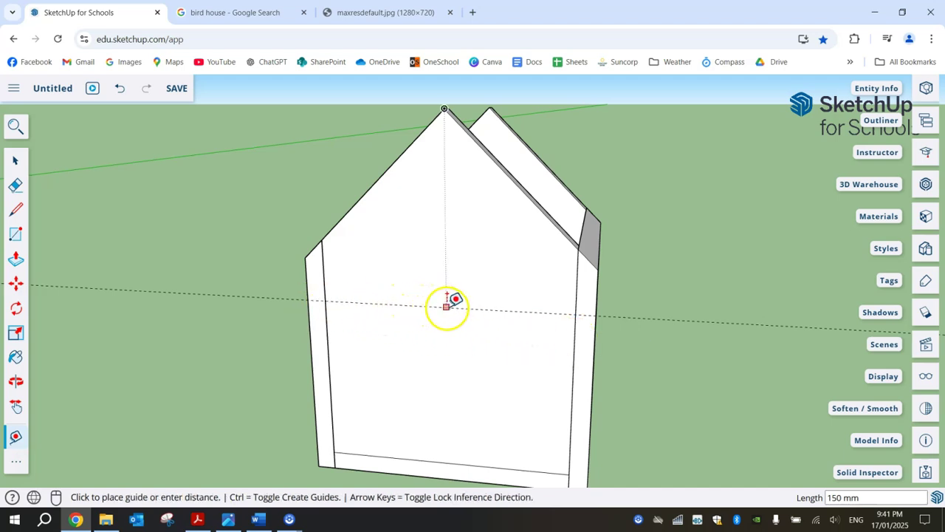
left_click(444, 109)
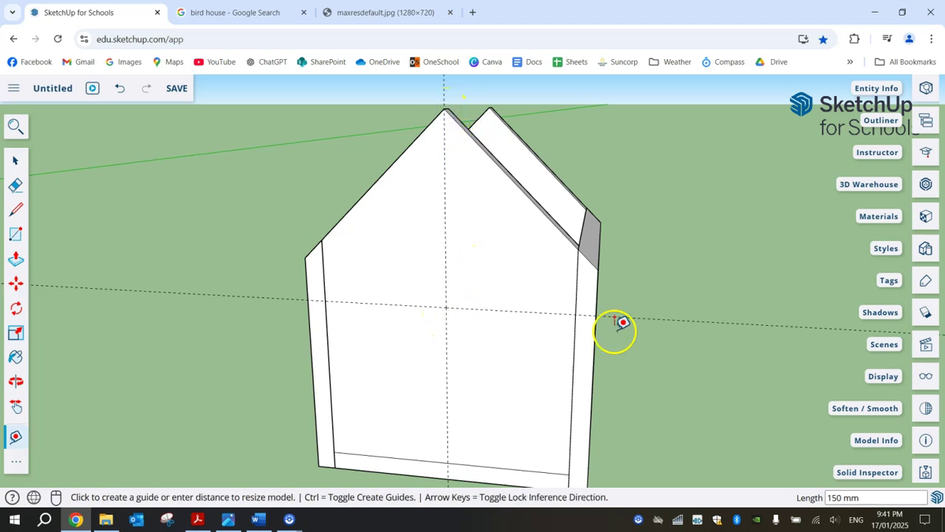
left_click(456, 462)
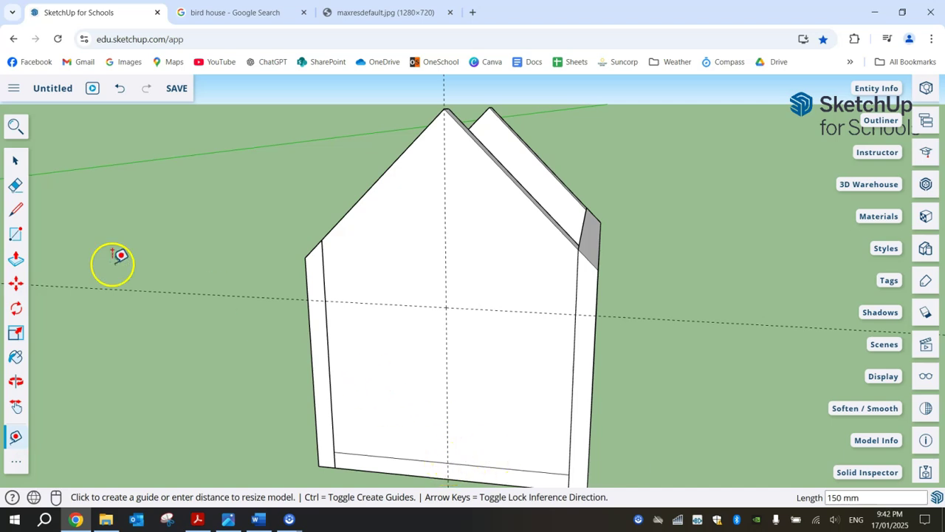
Draw a circle with a 30 mm radius centred on the intersection of the two guides.
left_click(9, 467)
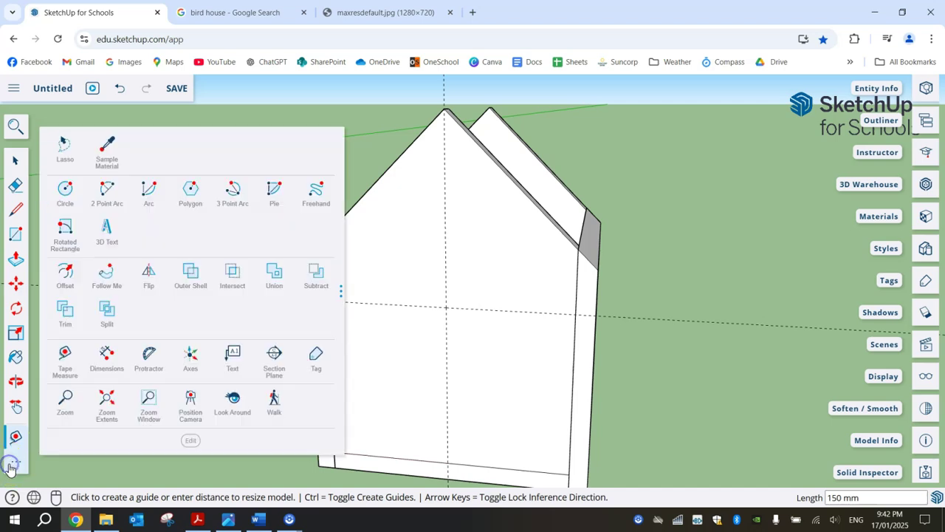
left_click(67, 190)
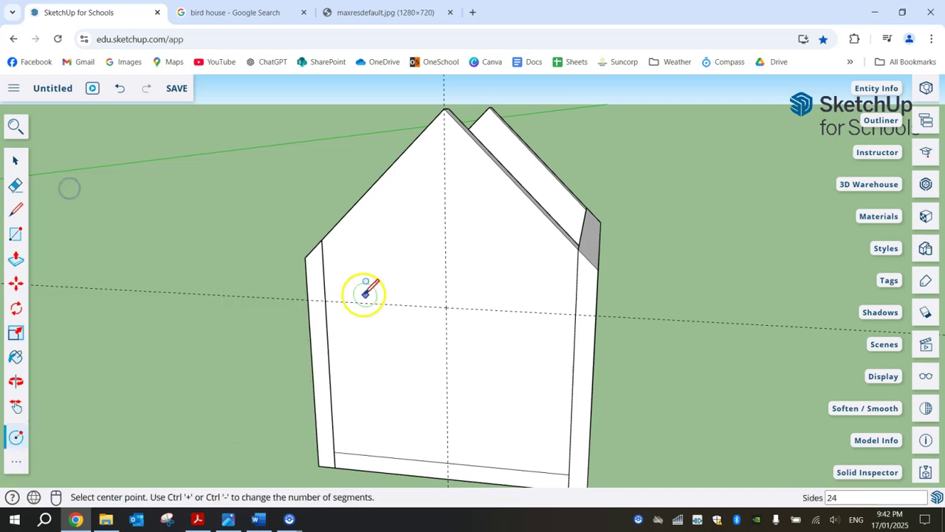
left_click(446, 308)
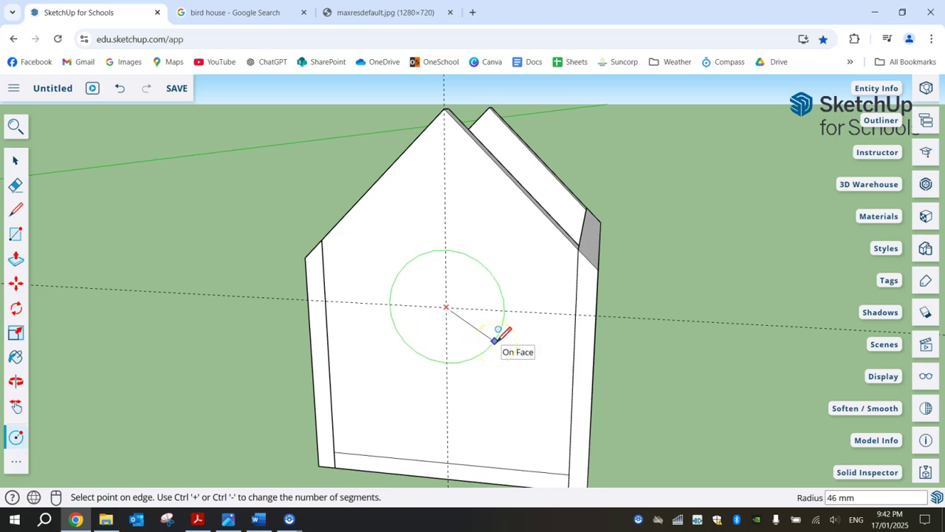
type("30")
key("Return")
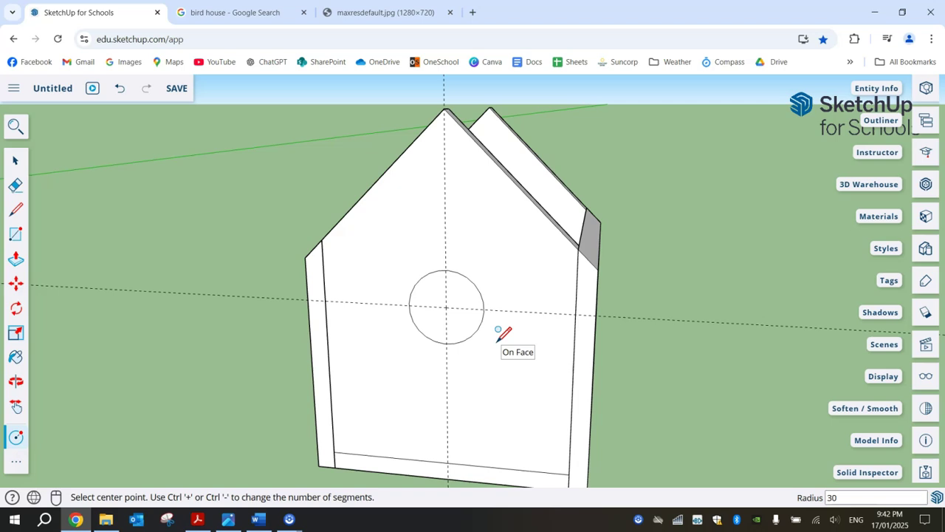
Erase the horizontal and vertical guides from the front panel.
middle_click_drag(569, 289, 457, 341)
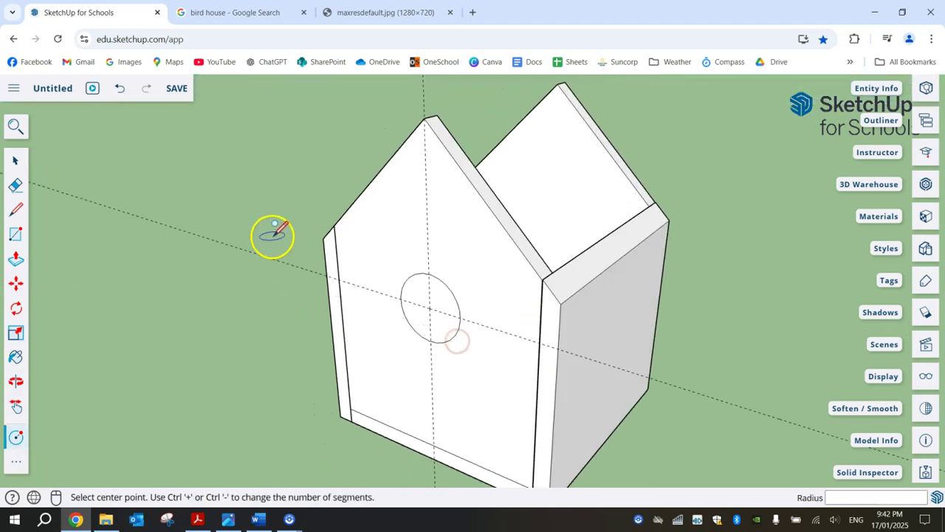
key("e")
mouse_move(253, 251)
left_mouse_down()
mouse_move(376, 149)
mouse_move(395, 99)
left_mouse_up()
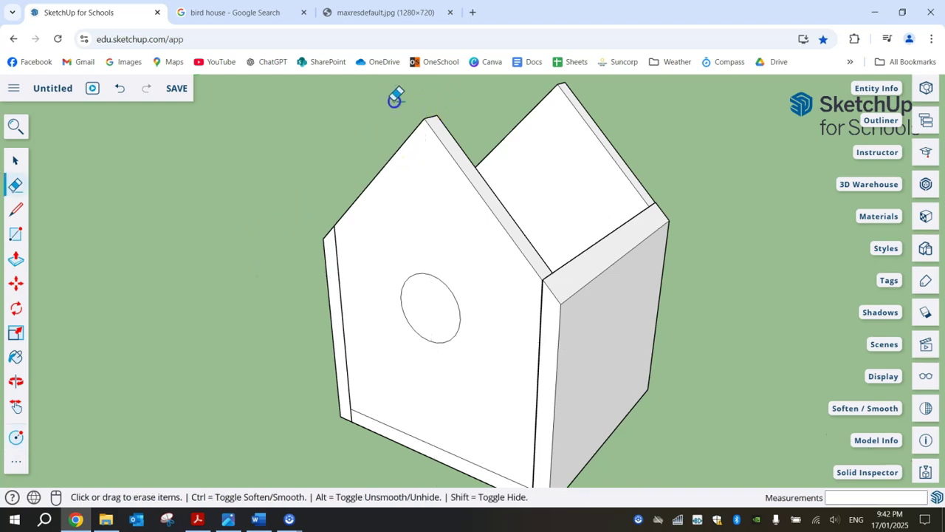
Push the circle 15 mm through the front panel to cut the entry hole.
left_click(15, 262)
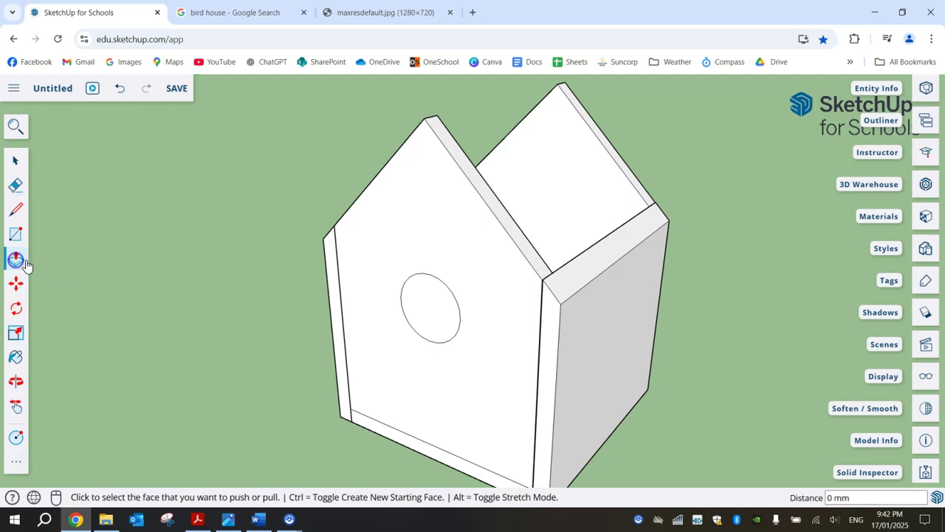
scroll(411, 333, "up", 5)
left_click(444, 325)
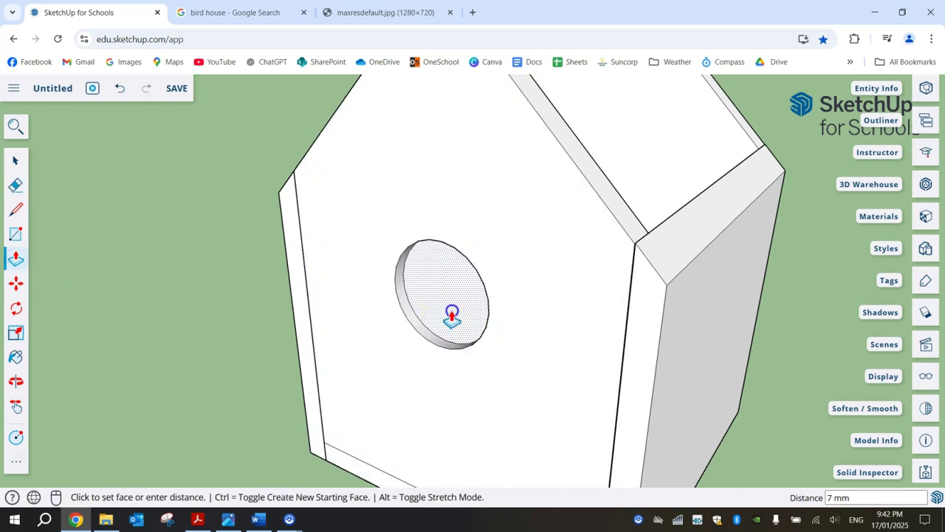
left_click(472, 291)
middle_click_drag(471, 291, 217, 257)
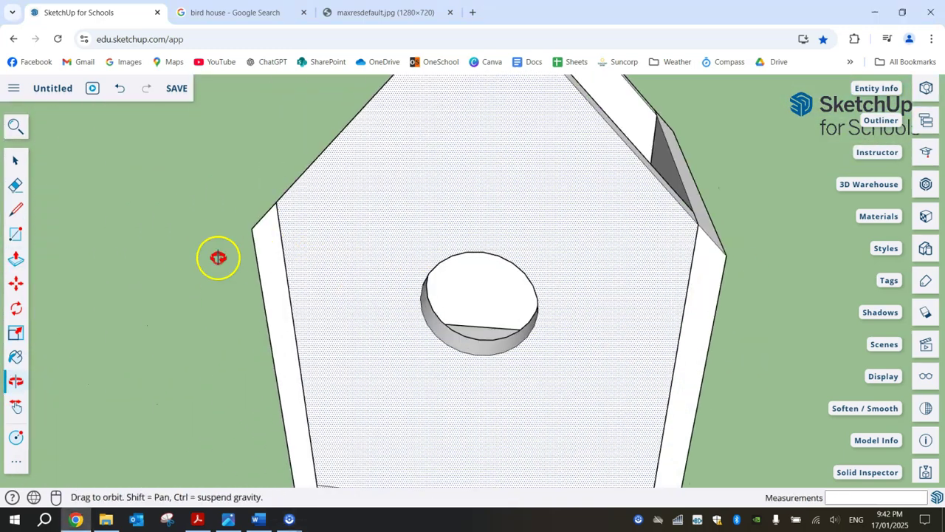
key("p")
middle_click_drag(566, 280, 484, 235)
scroll(484, 235, "down", 3)
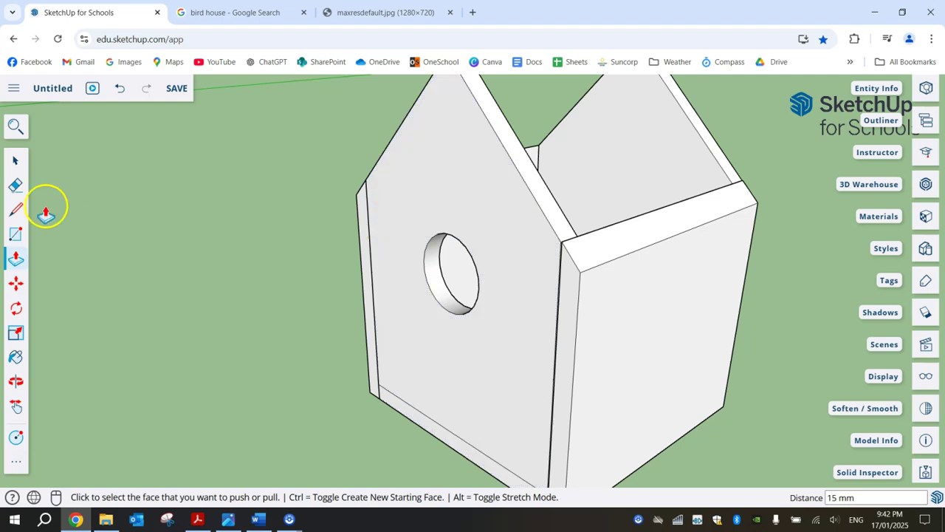
Turn the complete front panel with its entry hole into a component named Front.
key("o")
key("space")
middle_click_drag(219, 235, 319, 227)
double_click(381, 235)
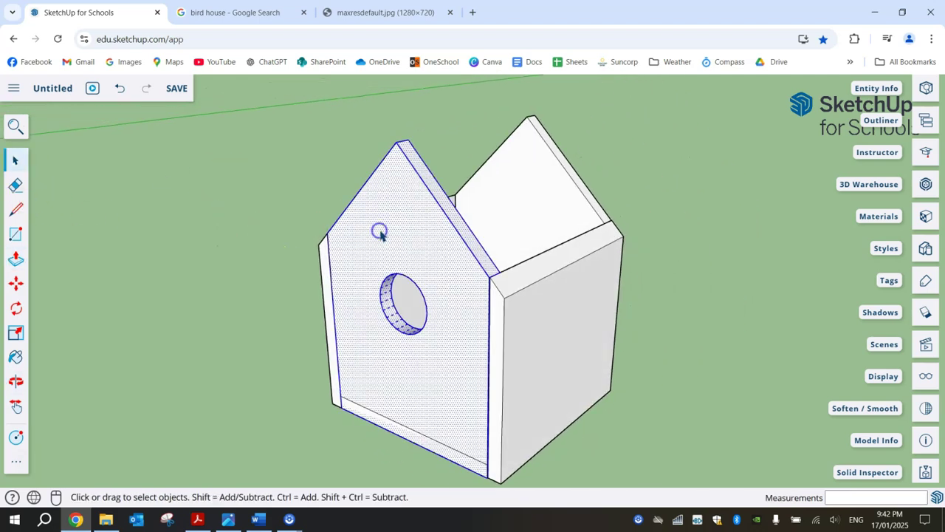
right_click(381, 235)
left_click(443, 288)
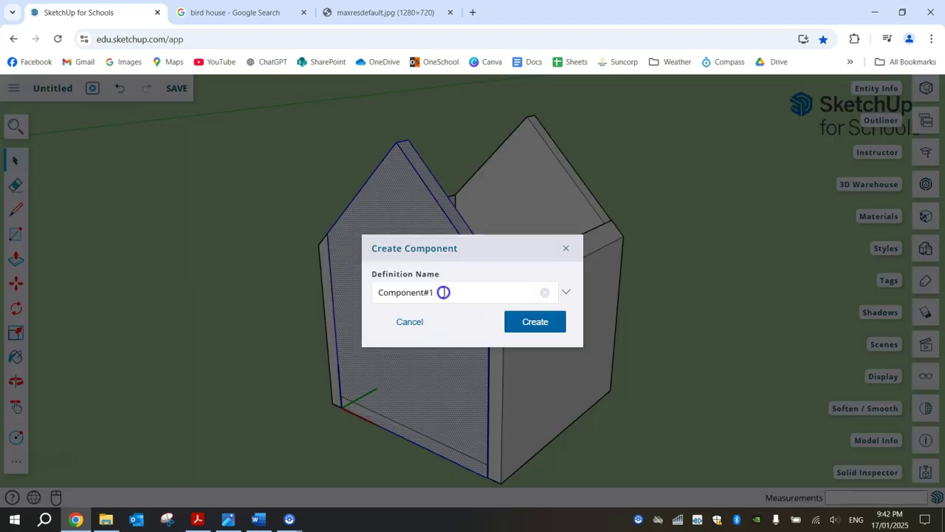
type("Front")
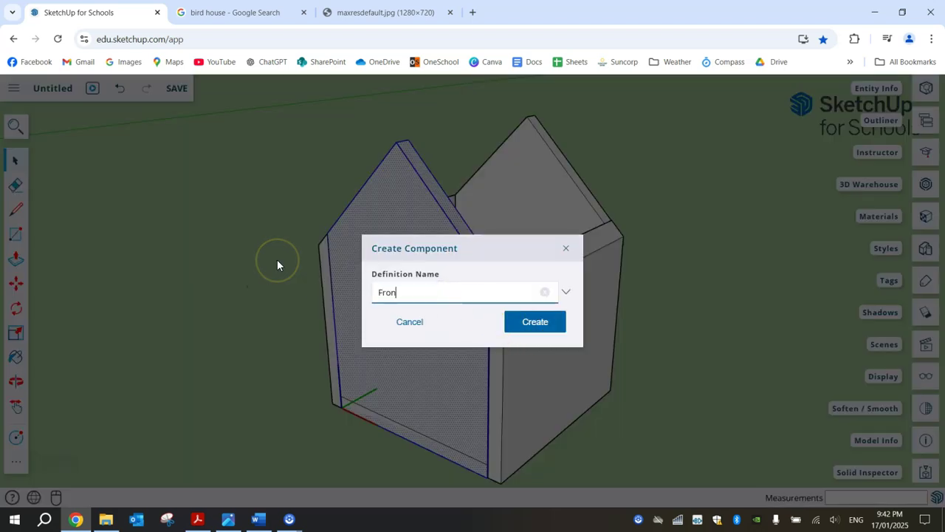
left_click(529, 322)
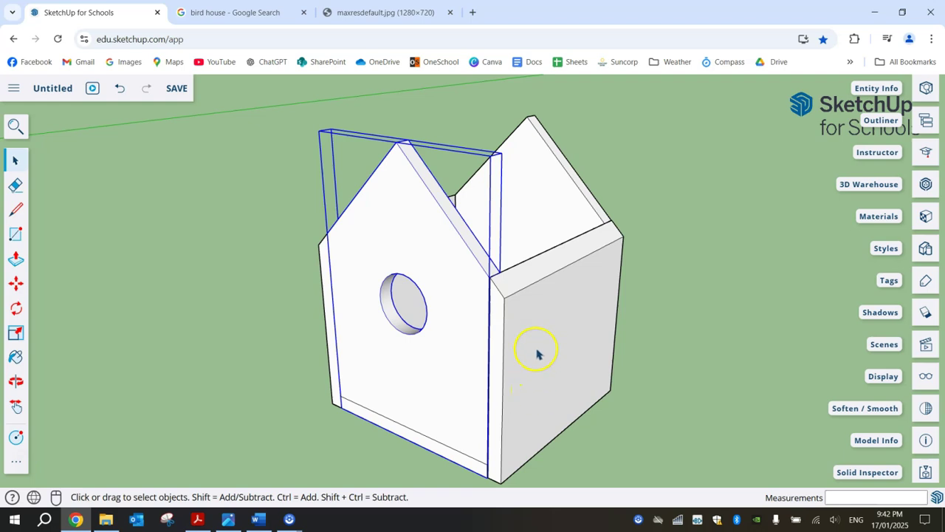
left_click(754, 290)
Draw a sloped rectangle, about 115 by 216 mm, from the front gable's peak to the rear top corner of Side 2.
middle_click_drag(754, 289, 129, 397)
key("space")
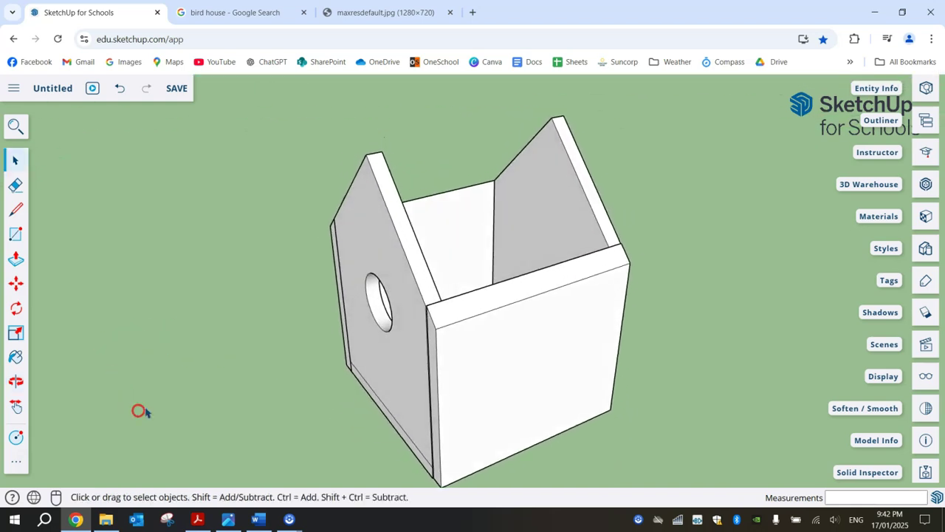
left_click(16, 235)
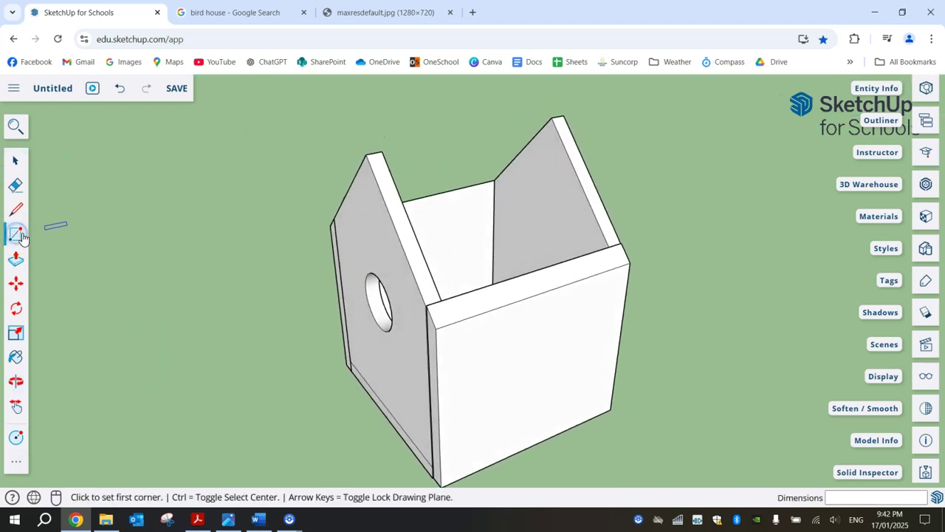
left_click(370, 155)
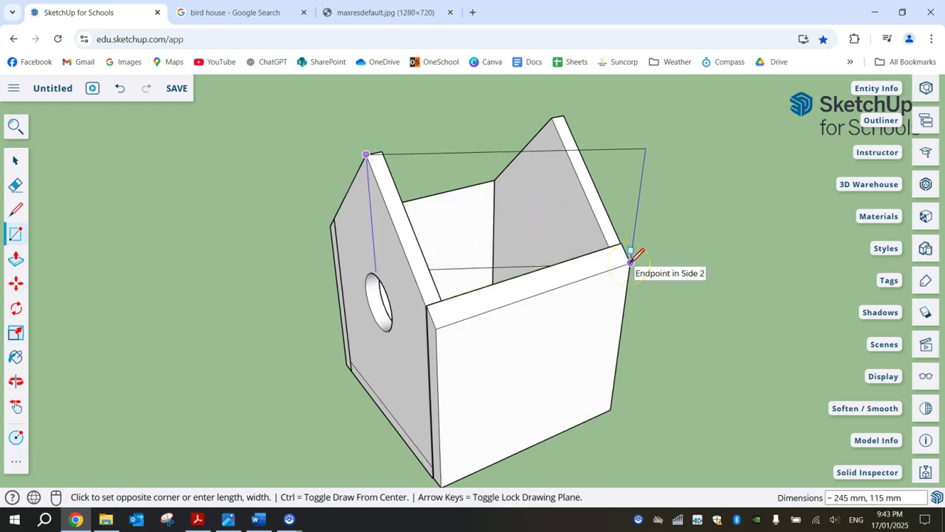
key("Down")
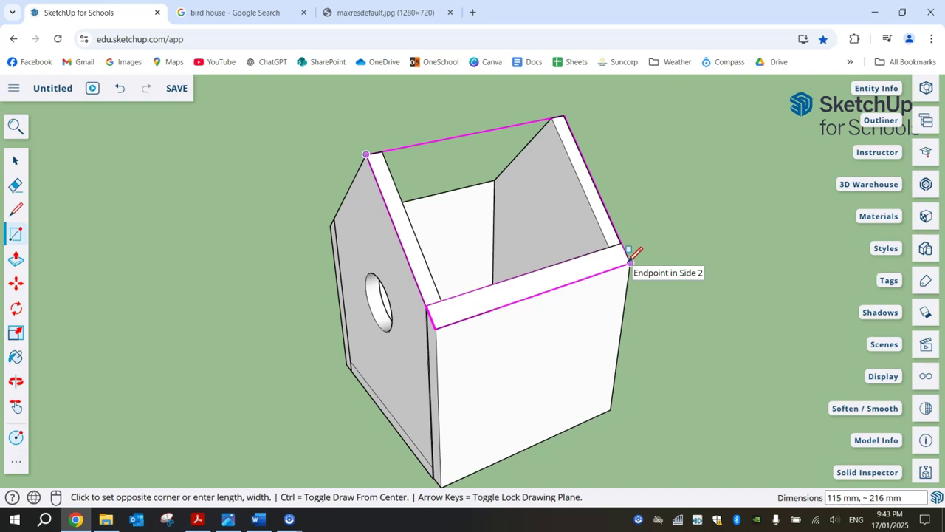
left_click(630, 262)
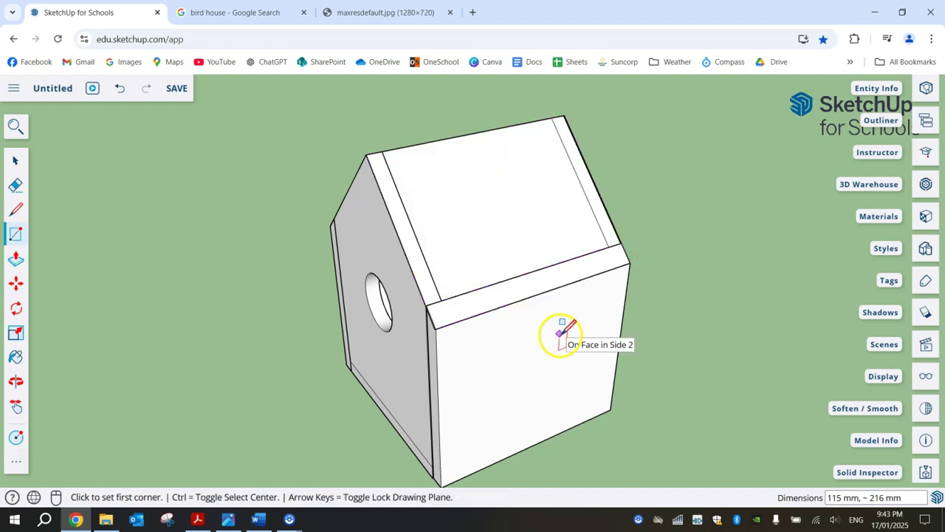
Extrude the sloped roof rectangle outward 15 mm.
left_click(15, 259)
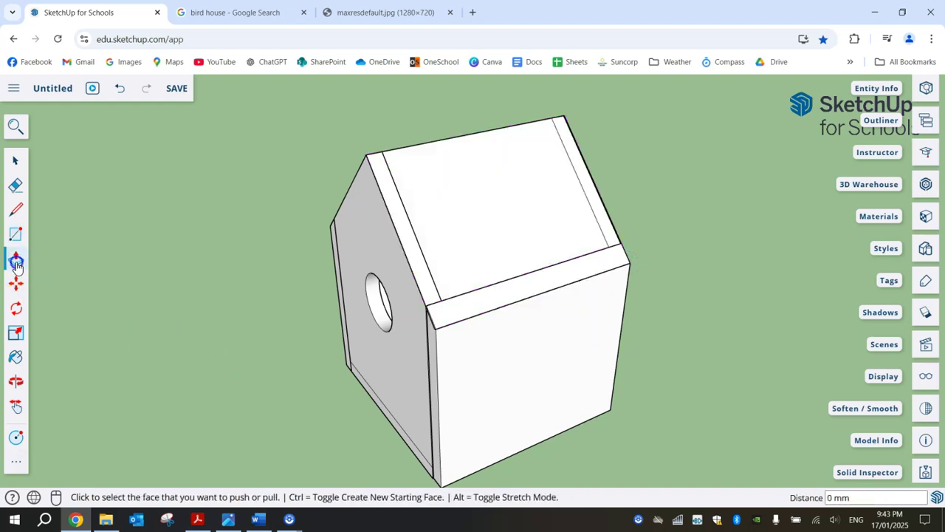
left_click(486, 260)
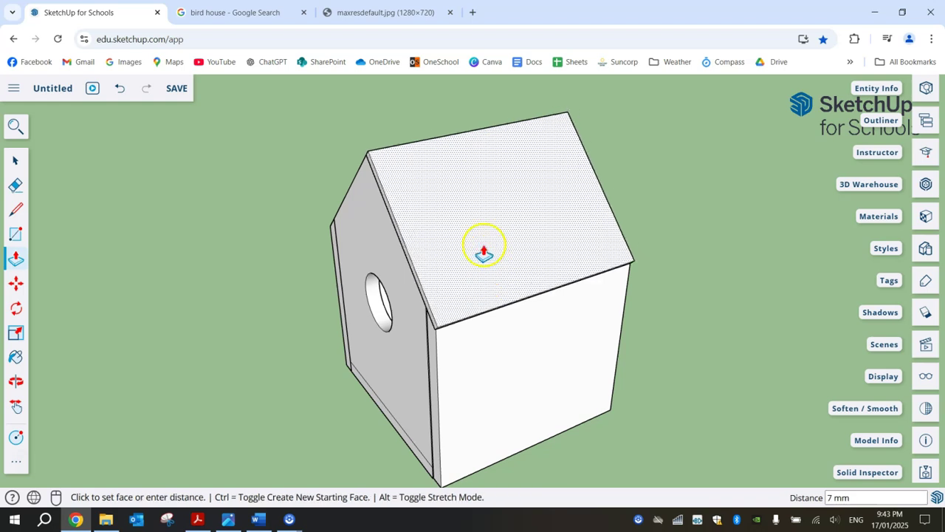
key("Return")
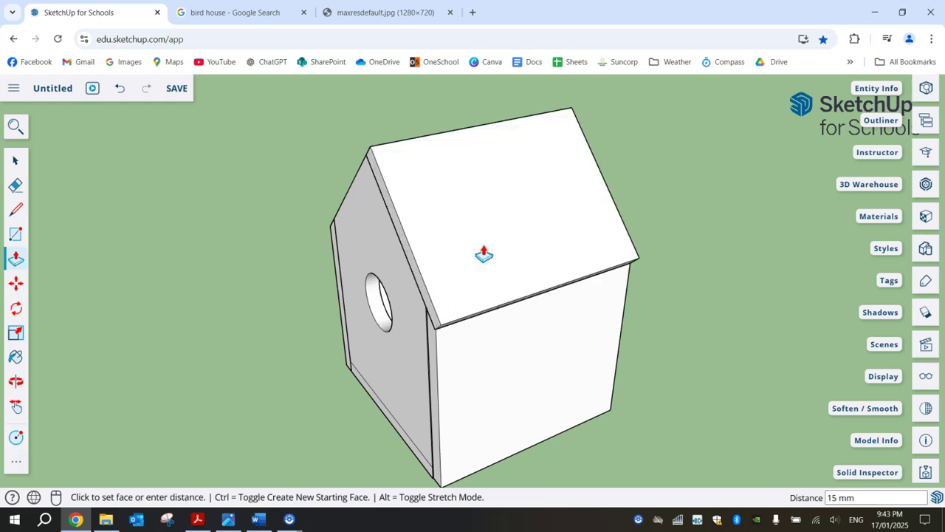
Extend the lower edge of the roof panel 20 mm beyond the side wall.
middle_click_drag(637, 306, 808, 258)
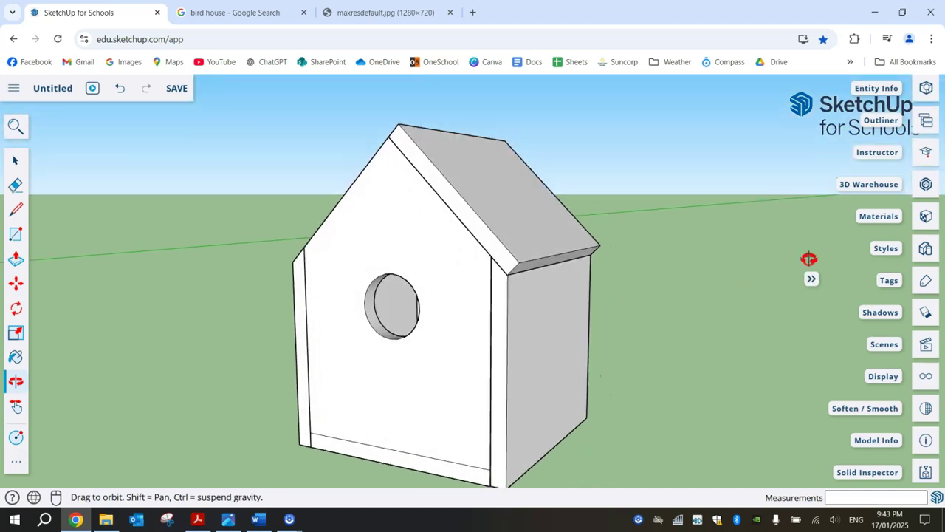
middle_click_drag(600, 253, 287, 317)
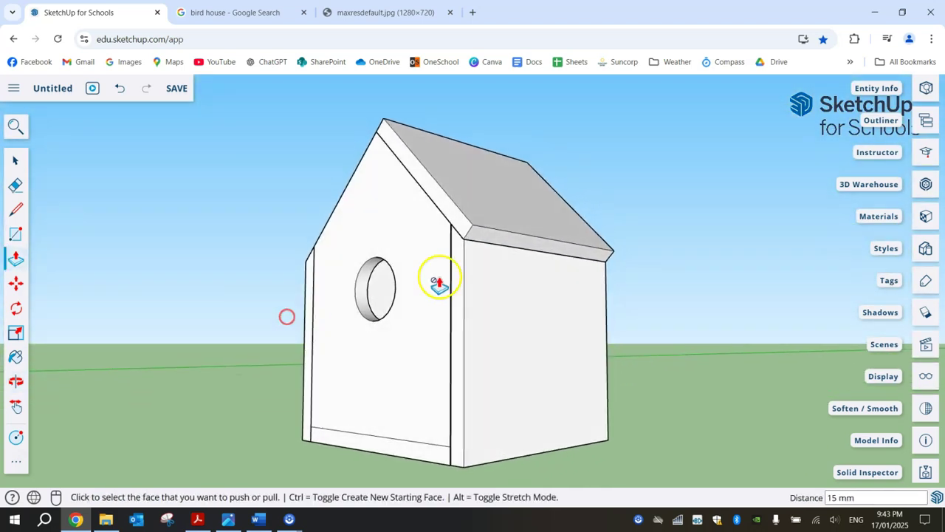
left_click(534, 248)
left_click(533, 257)
type("20")
key("Return")
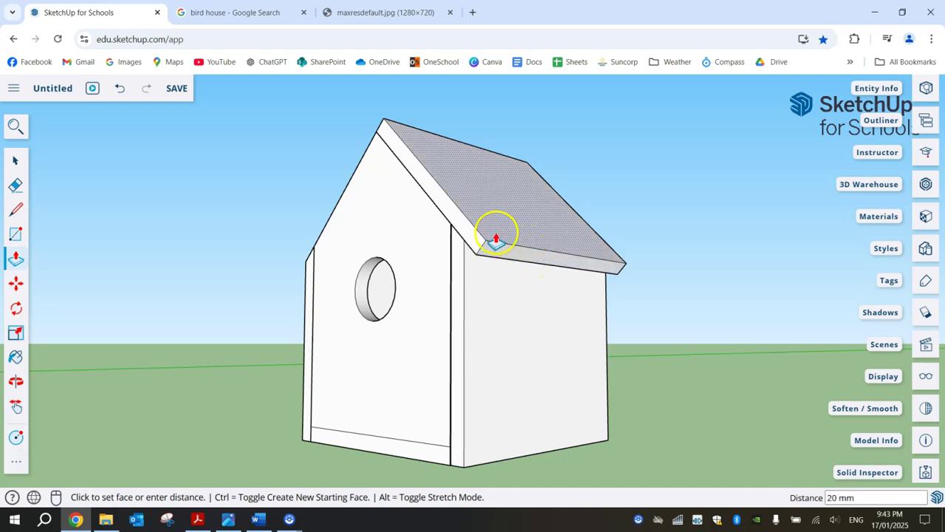
Extend the front and rear edges of the roof panel outward 20 mm to form overhangs.
left_click(460, 223)
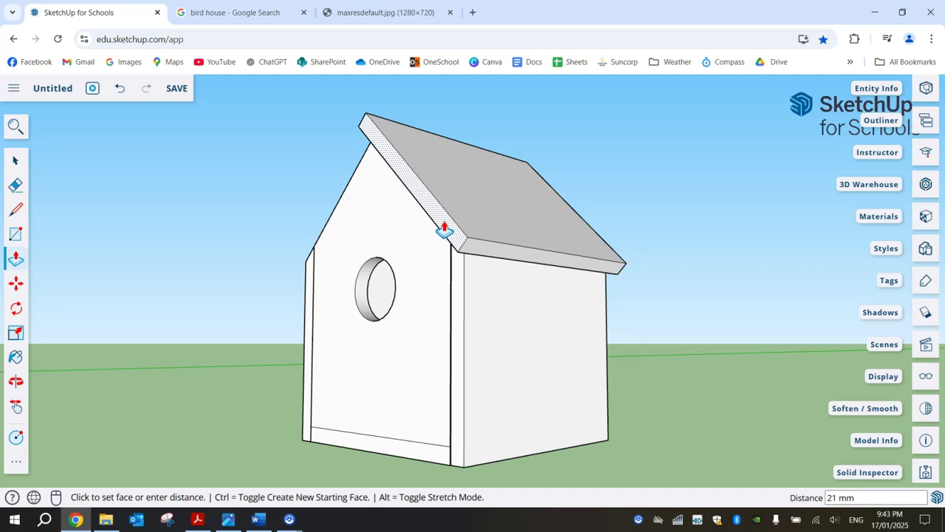
middle_click_drag(444, 229, 503, 251)
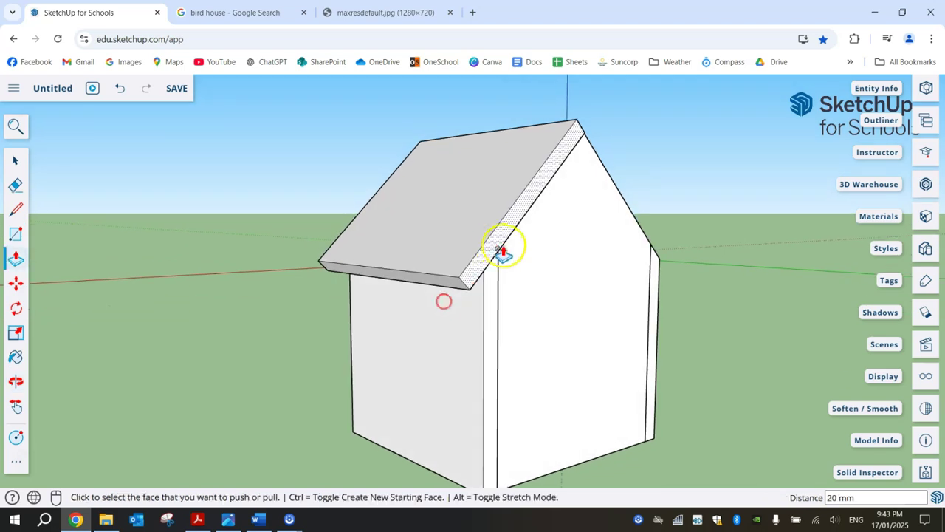
left_click(510, 235)
Draw a rectangle over the open roof slope from the first panel's rear ridge corner to the front top corner of Side 1.
middle_click_drag(532, 243, 509, 152)
middle_click_drag(197, 306, 473, 318)
middle_click_drag(190, 232, 582, 362)
left_click(15, 234)
middle_click_drag(89, 266, 511, 340)
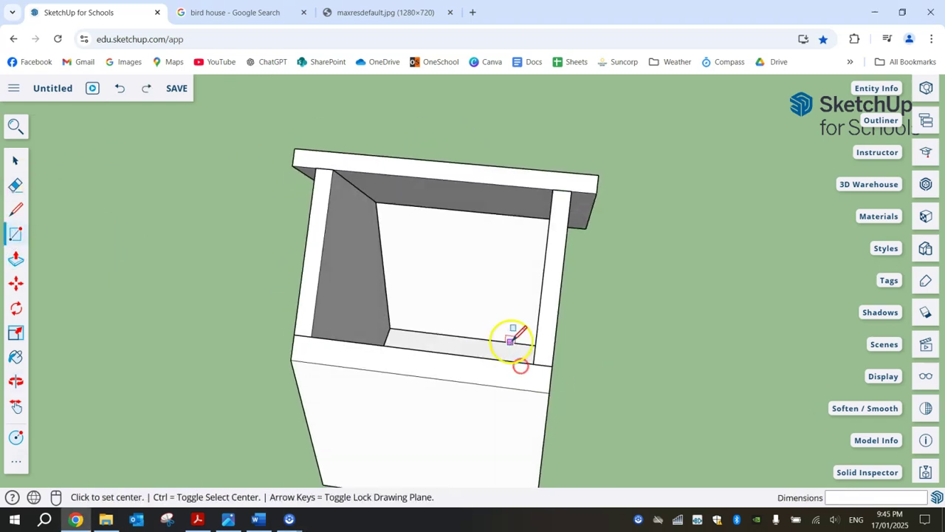
middle_click_drag(436, 196, 407, 192)
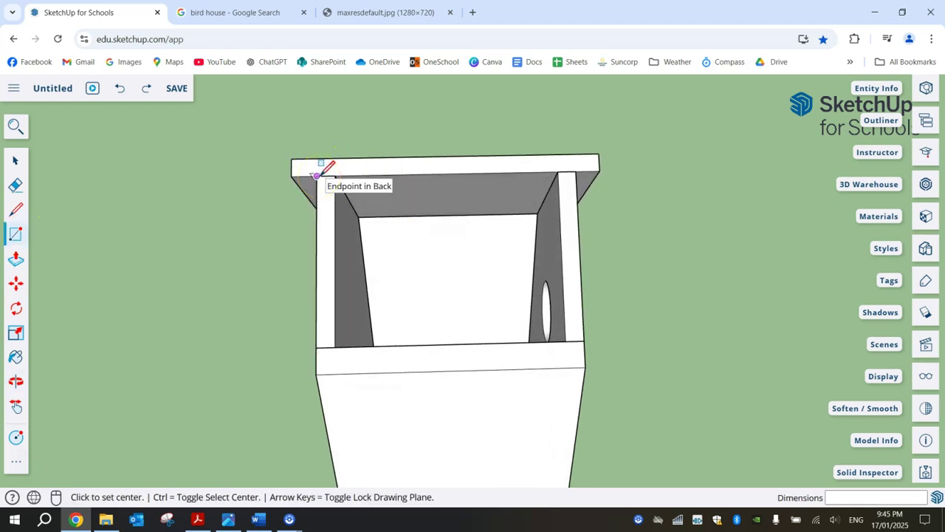
left_click(293, 158)
left_click_drag(294, 156, 586, 366)
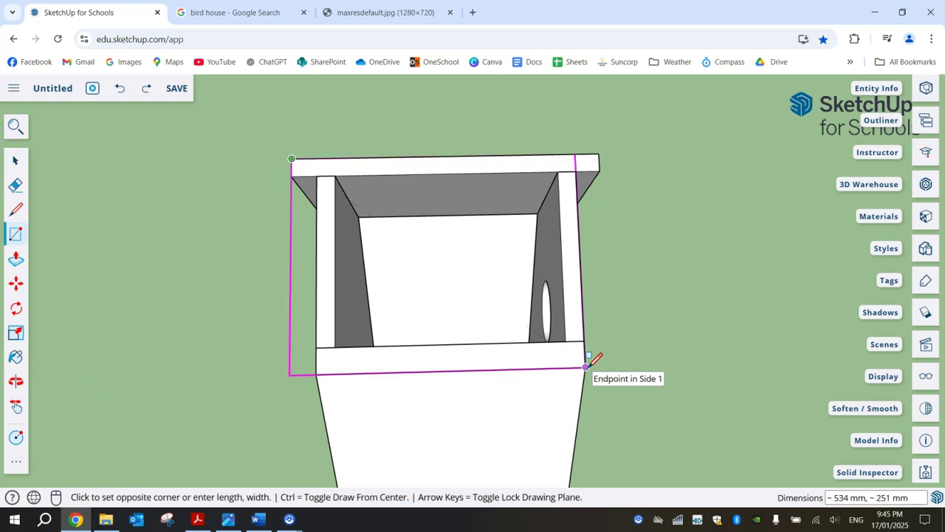
left_click(586, 366)
Extrude the second roof rectangle outward to the same thickness as the first roof panel.
middle_click_drag(711, 336, 194, 367)
left_click(19, 284)
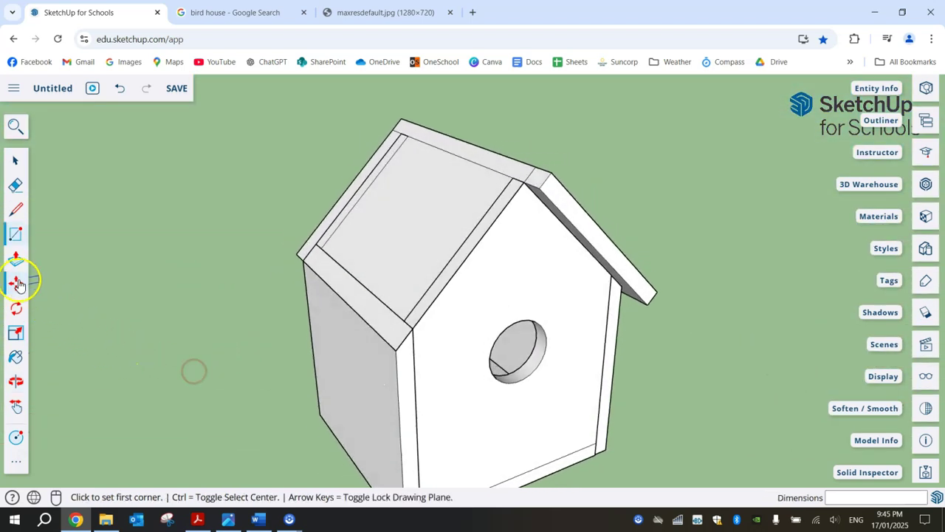
left_click(14, 260)
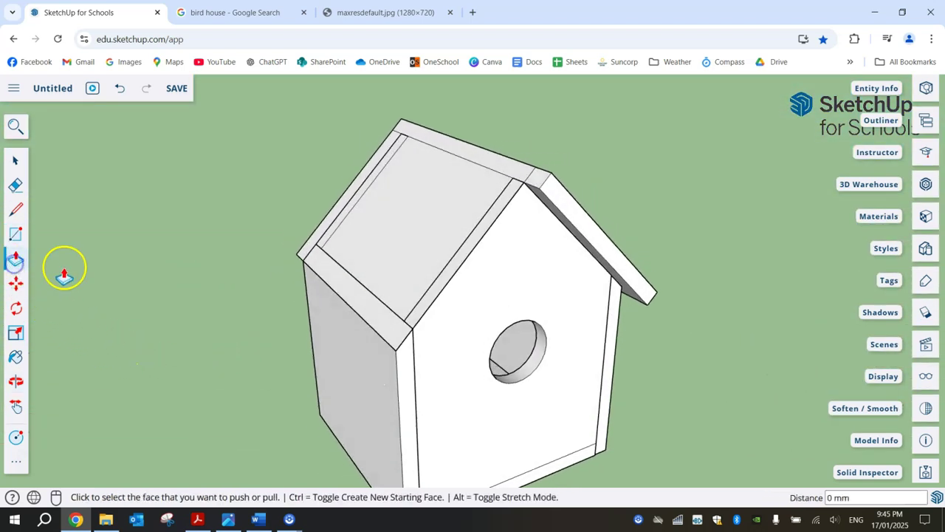
left_click(395, 246)
middle_click_drag(381, 235, 475, 309)
left_click(429, 248)
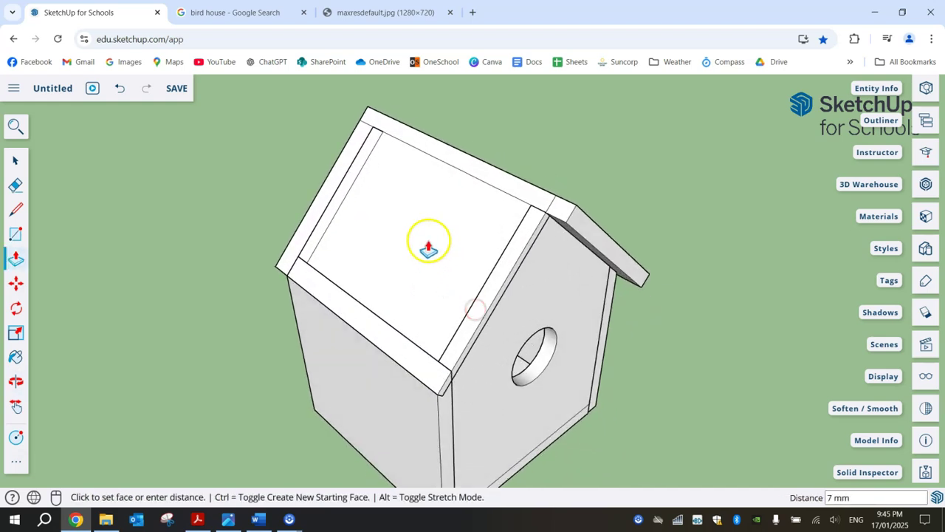
left_click(428, 248)
middle_click_drag(399, 242, 328, 204)
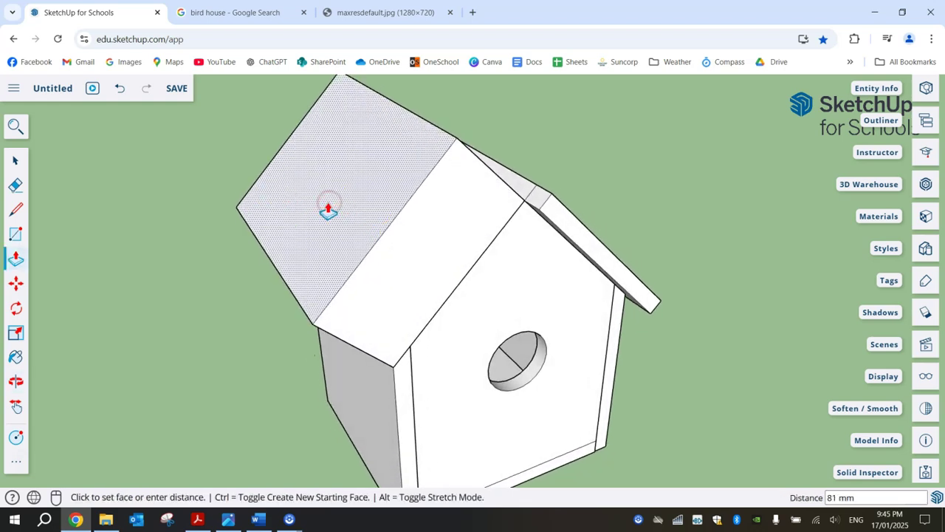
key("Return")
left_click(328, 212)
Extend the front edge of the second roof panel outward 15 mm.
left_click(542, 277)
middle_click_drag(576, 273, 603, 235)
left_click(502, 222)
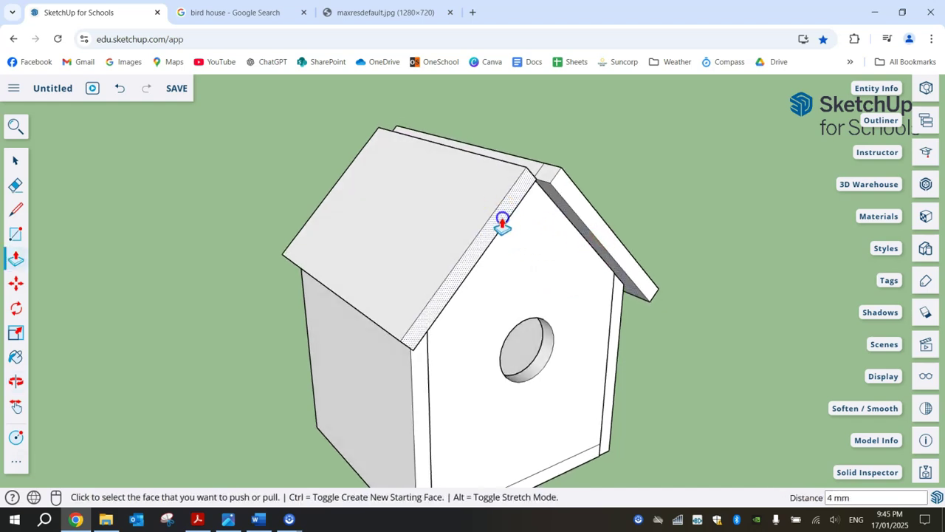
type("15")
key("Return")
Extend the lower edge of the second roof panel beyond the side wall to form an eave.
left_click(376, 333)
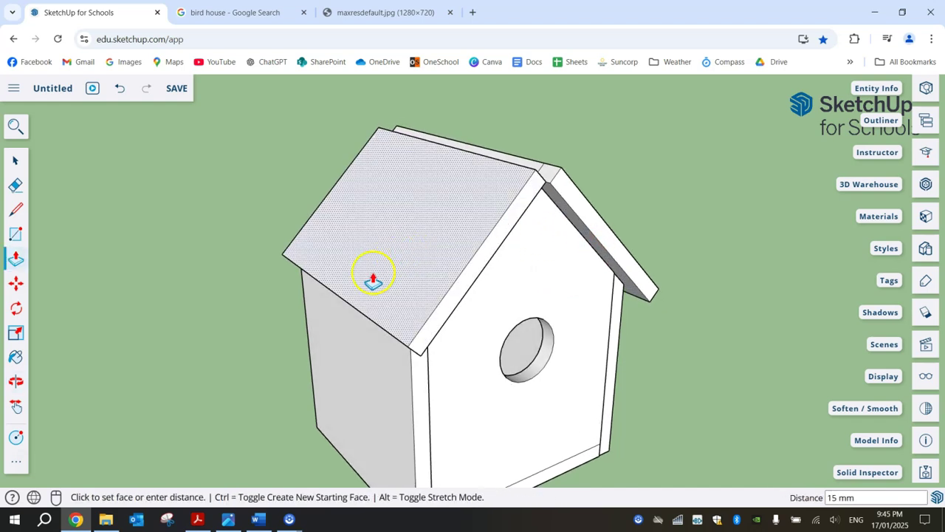
middle_click_drag(375, 333, 403, 112)
left_click(407, 208)
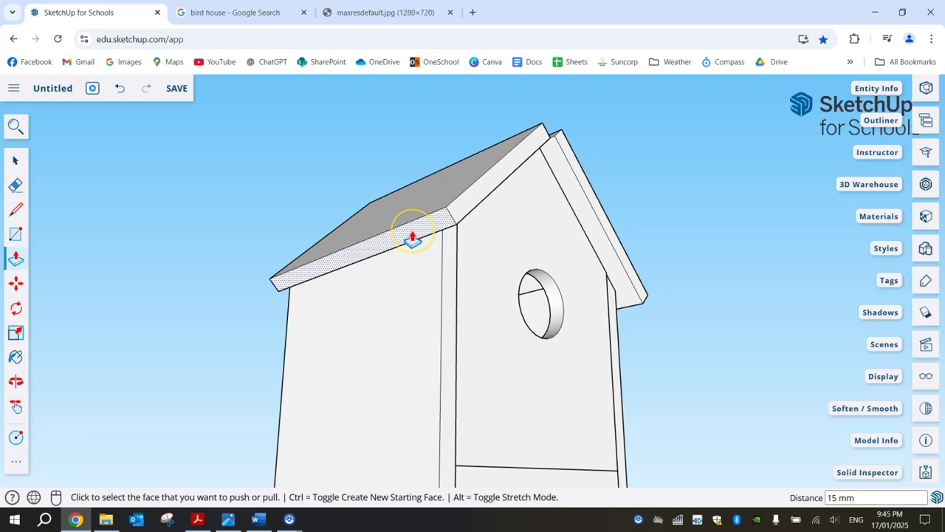
left_click(412, 238)
key("Return")
Extend the second roof panel's front edge until it is flush with the front of the first roof panel.
middle_click_drag(430, 258, 374, 378)
middle_click_drag(343, 328, 400, 240)
left_click(518, 286)
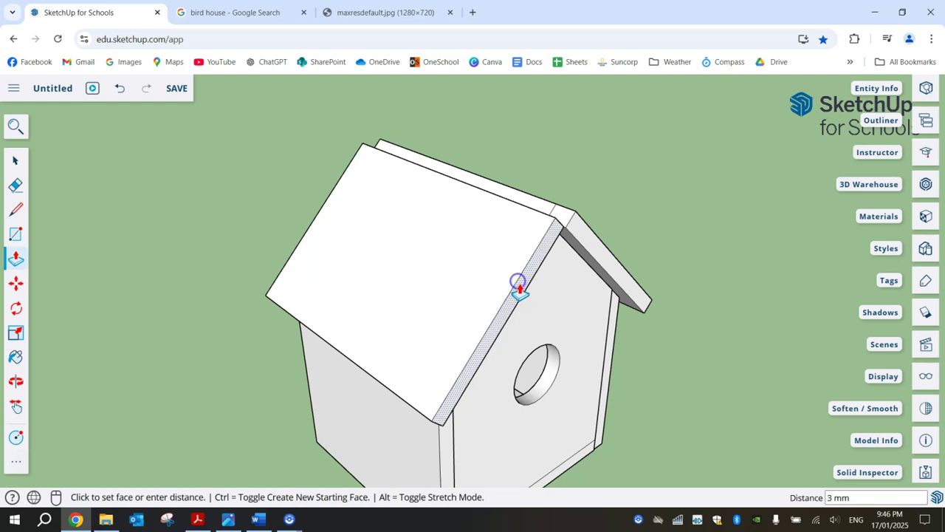
middle_click_drag(522, 289, 449, 325)
left_click(449, 325)
left_click(442, 341)
left_click(355, 182)
middle_click_drag(354, 182, 340, 371)
Erase the seam line on the first roof panel's ridge edge and extend that edge 15 mm over the second panel.
left_click(571, 210)
key("e")
mouse_move(565, 163)
middle_mouse_down()
mouse_move(468, 156)
mouse_move(369, 27)
mouse_move(435, 185)
middle_mouse_up()
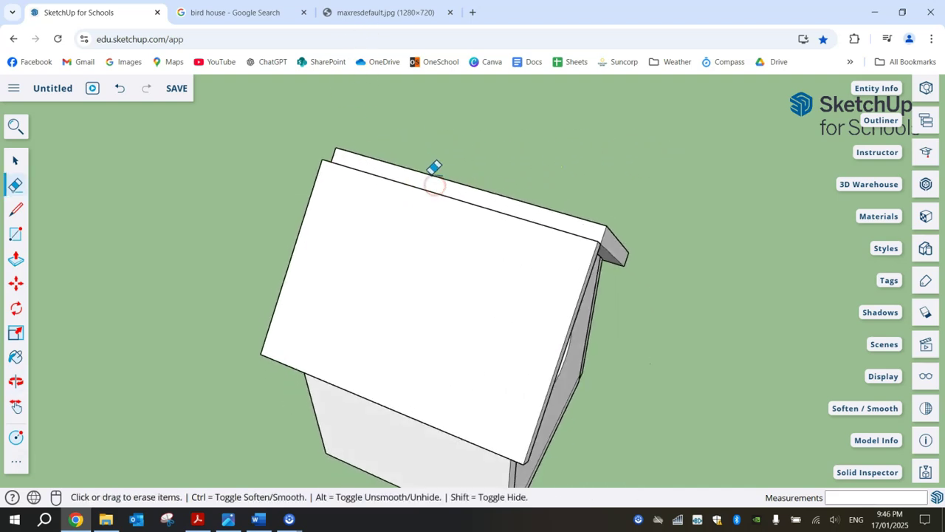
key("p")
mouse_move(507, 200)
middle_mouse_down()
mouse_move(545, 208)
mouse_move(440, 153)
middle_mouse_up()
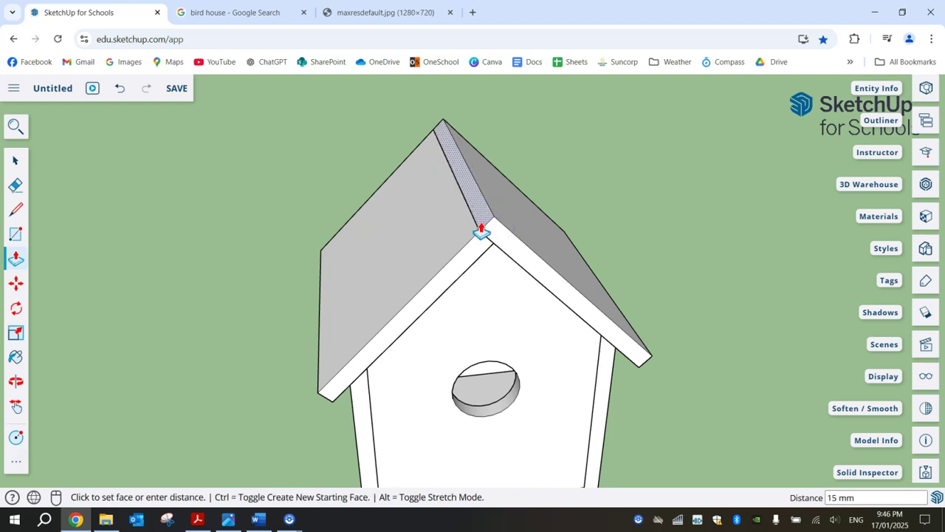
Extend the front face of the base 50 mm outward to form a ledge below the entry hole.
middle_click_drag(610, 254, 643, 277)
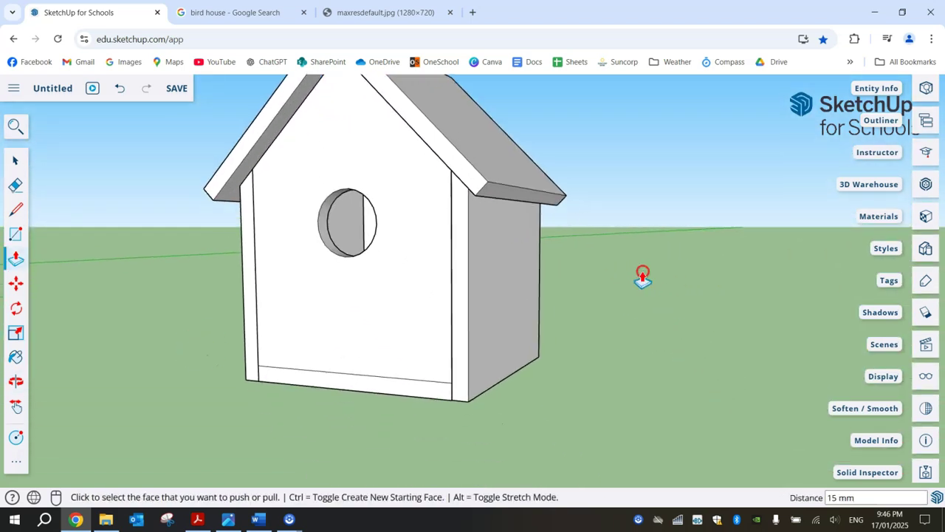
middle_click_drag(646, 226, 616, 263)
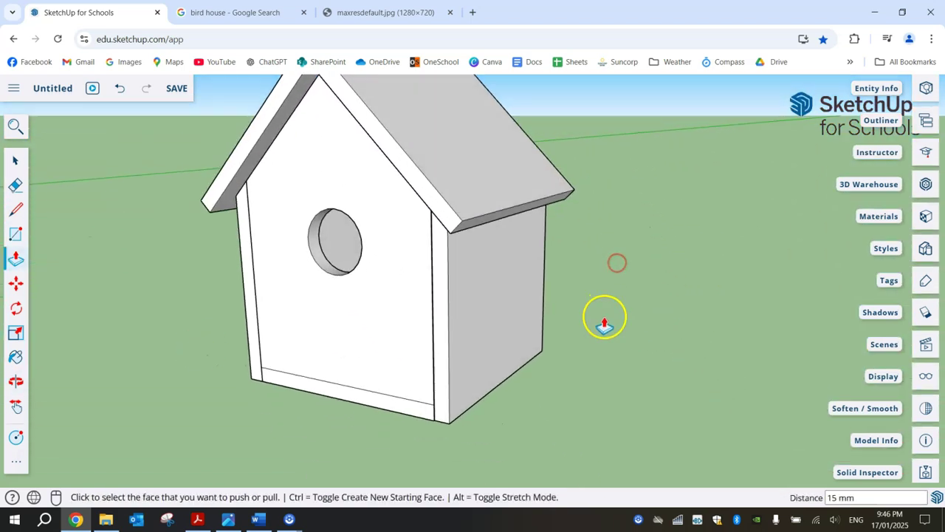
middle_click_drag(583, 341, 610, 332)
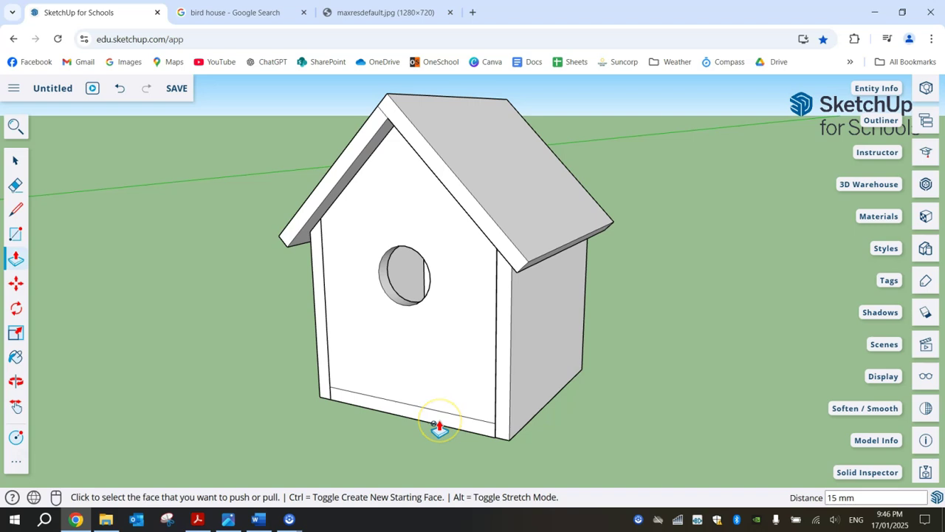
key("space")
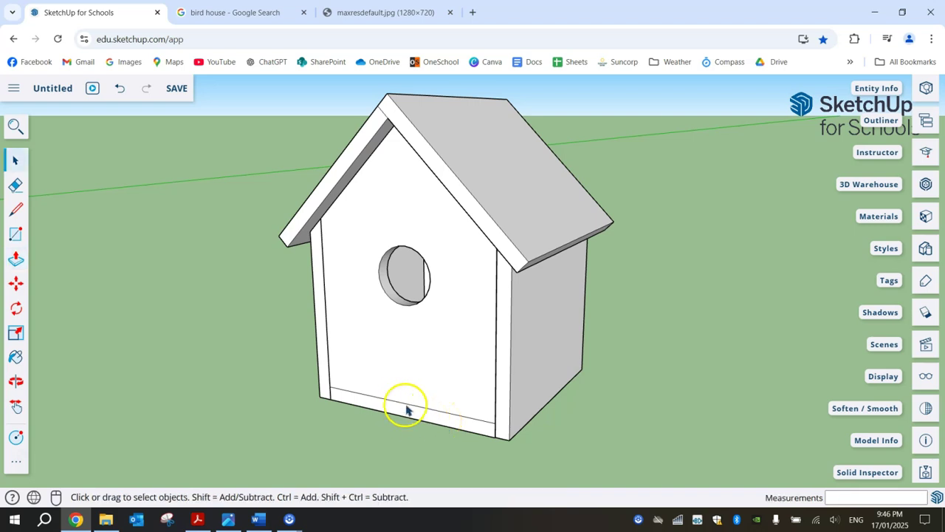
double_click(408, 411)
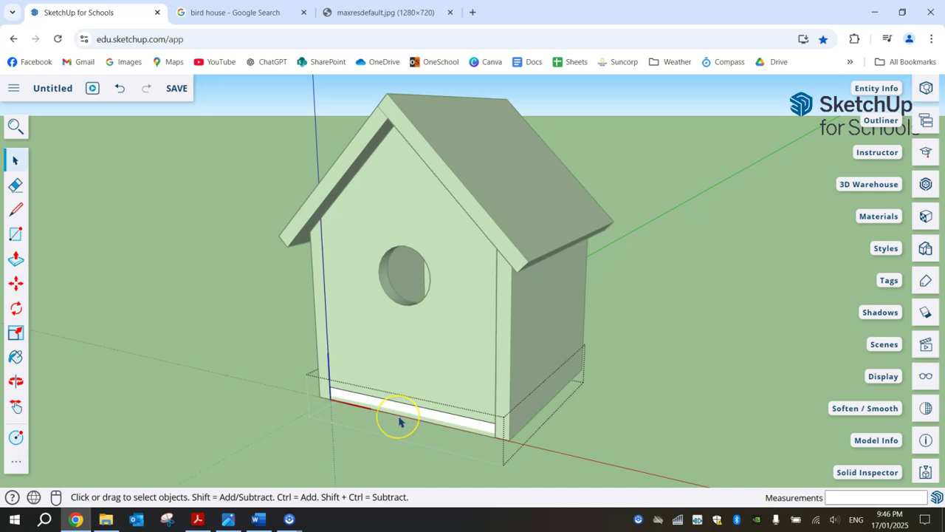
key("p")
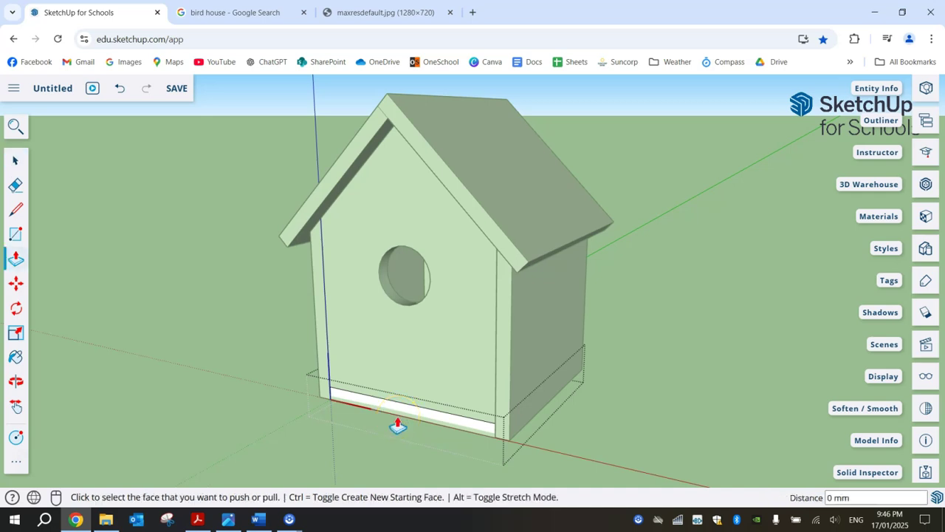
left_click(420, 409)
left_click_drag(409, 425, 404, 423)
key("Return")
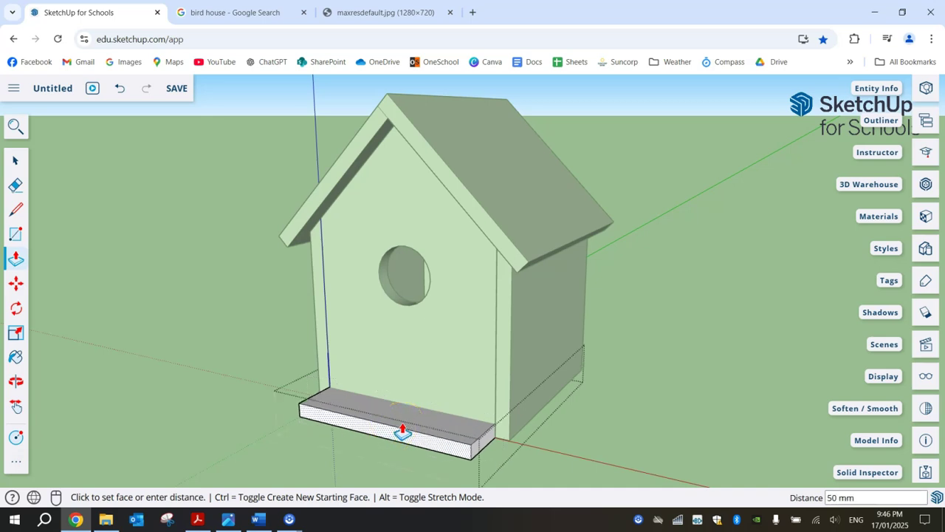
left_click(407, 419)
left_click(277, 405)
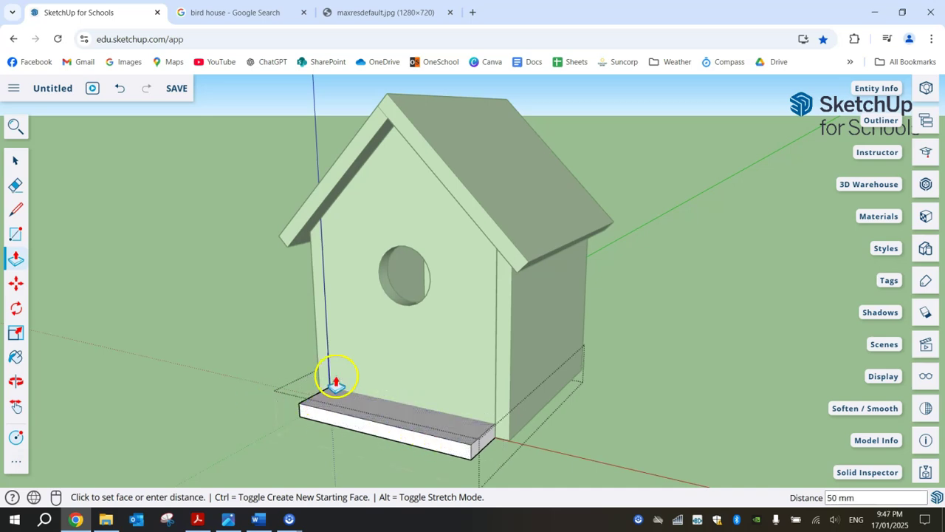
left_click(15, 161)
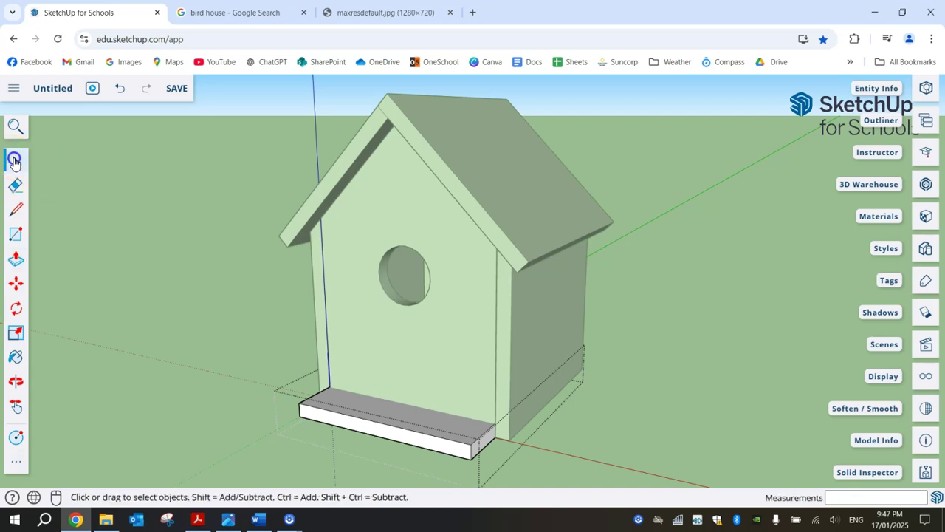
left_click(125, 166)
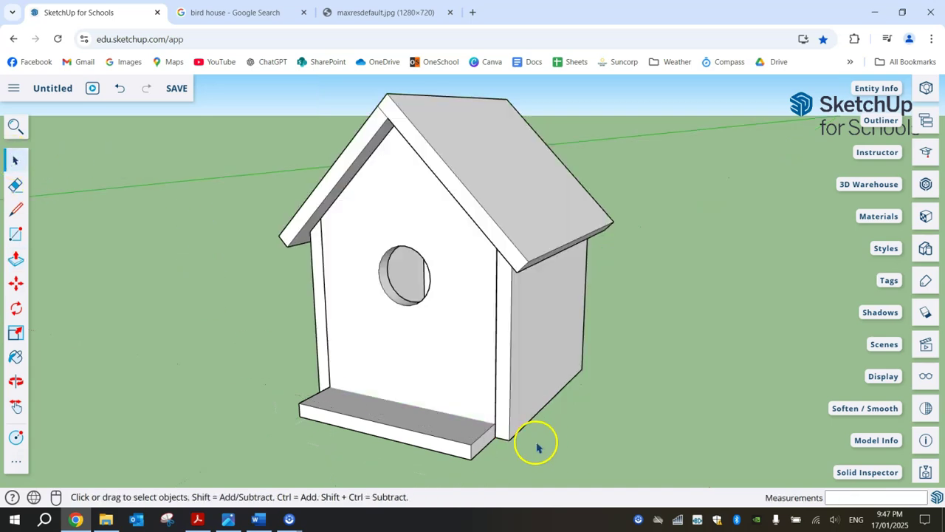
Extend the base's right side face outward until it is flush with the outer face of the side wall.
middle_click_drag(394, 418, 441, 363)
middle_click_drag(480, 403, 517, 408)
key("p")
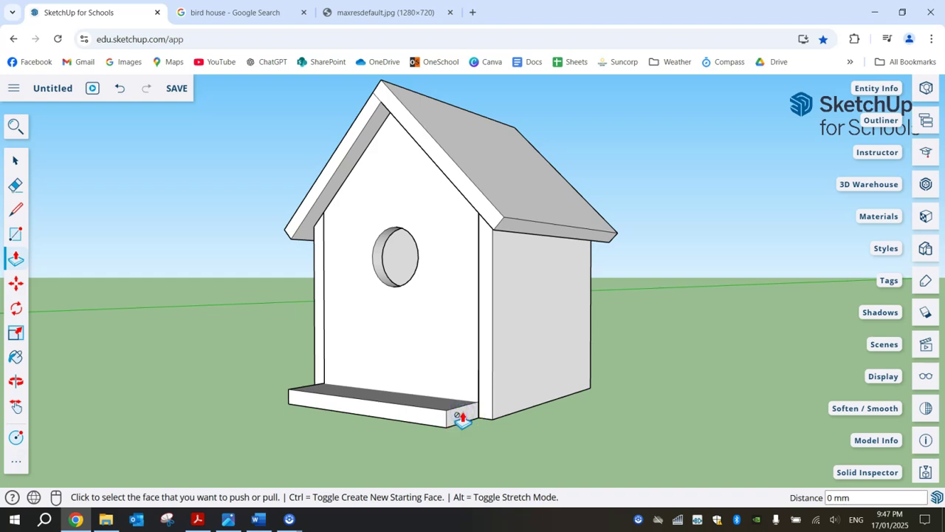
key("space")
double_click(463, 418)
key("p")
left_click(464, 419)
left_click(470, 424)
Extend the base's opposite side face outward 15 mm and finish editing the base.
middle_click_drag(469, 422, 477, 441)
left_click(477, 441)
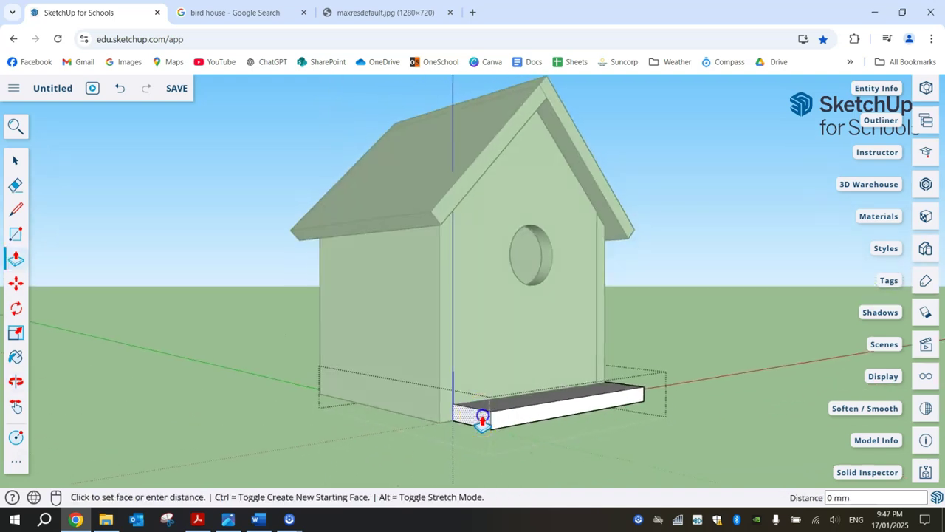
type("15")
key("Return")
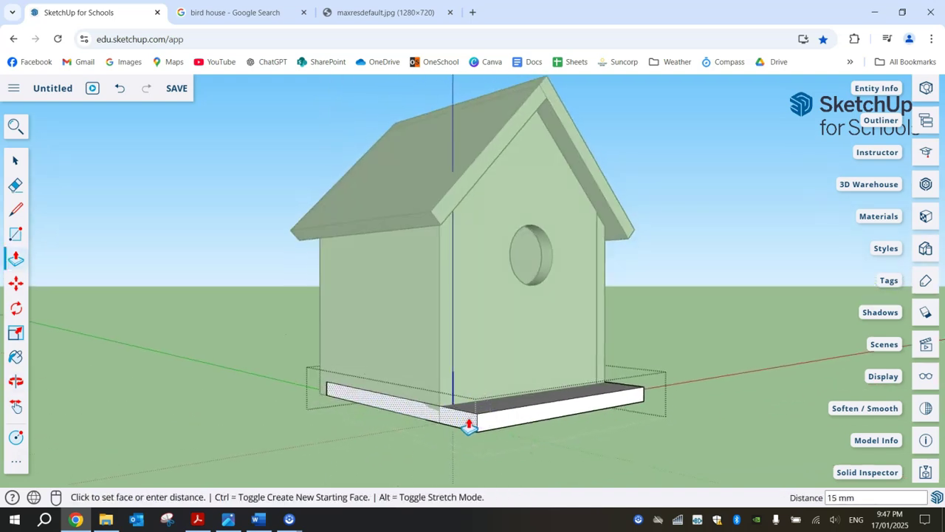
scroll(510, 399, "down", 3)
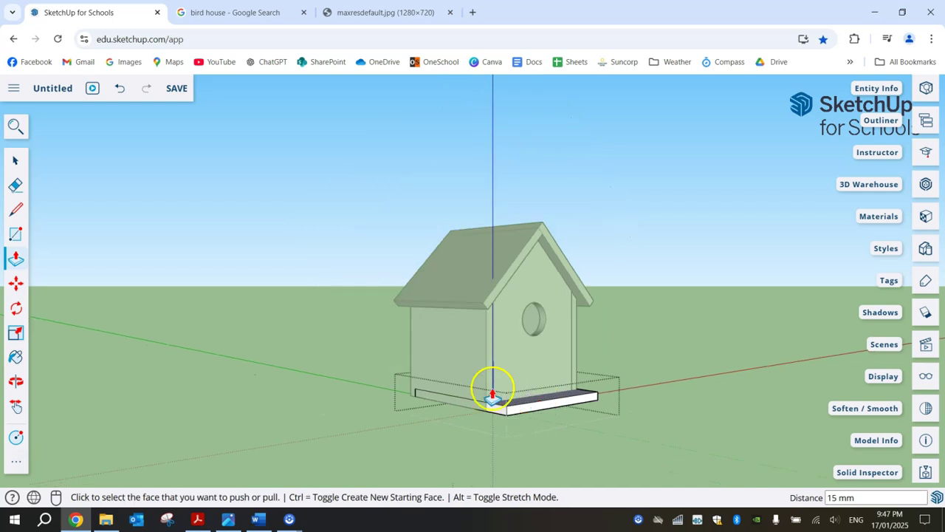
left_click(12, 158)
left_click(223, 213)
Select both connected roof panels and make them a component named Roof.
middle_click_drag(696, 378, 433, 421)
scroll(433, 426, "up", 3)
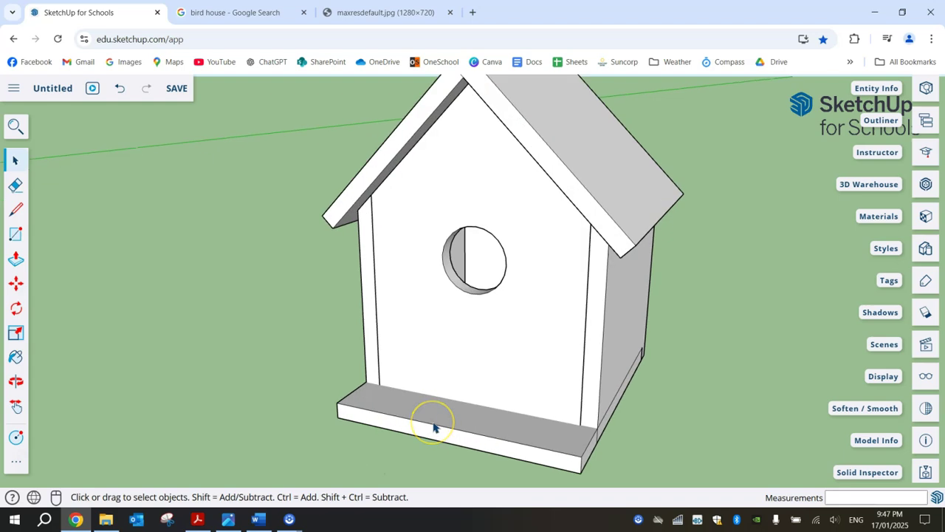
scroll(712, 310, "down", 2)
middle_click_drag(711, 215, 679, 235)
left_click(526, 414)
left_click(549, 310)
left_click(609, 250)
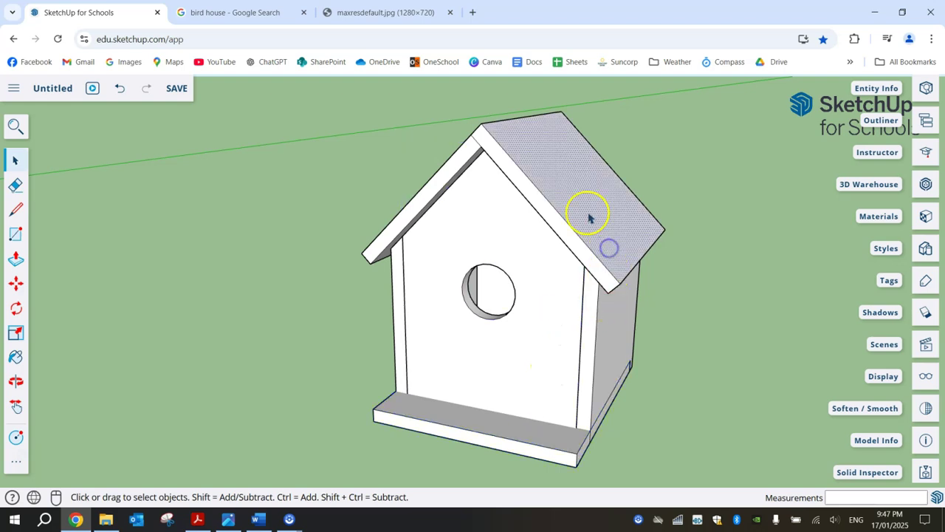
triple_click(535, 195)
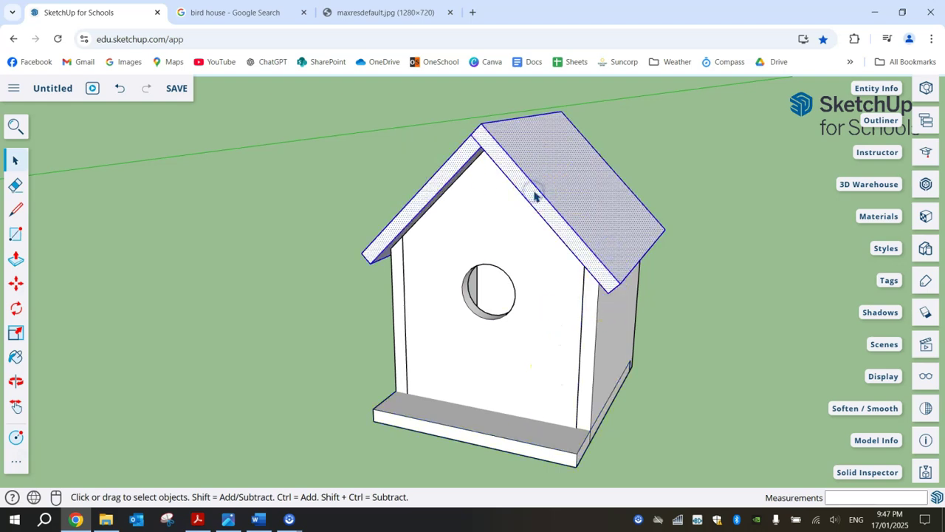
right_click(528, 193)
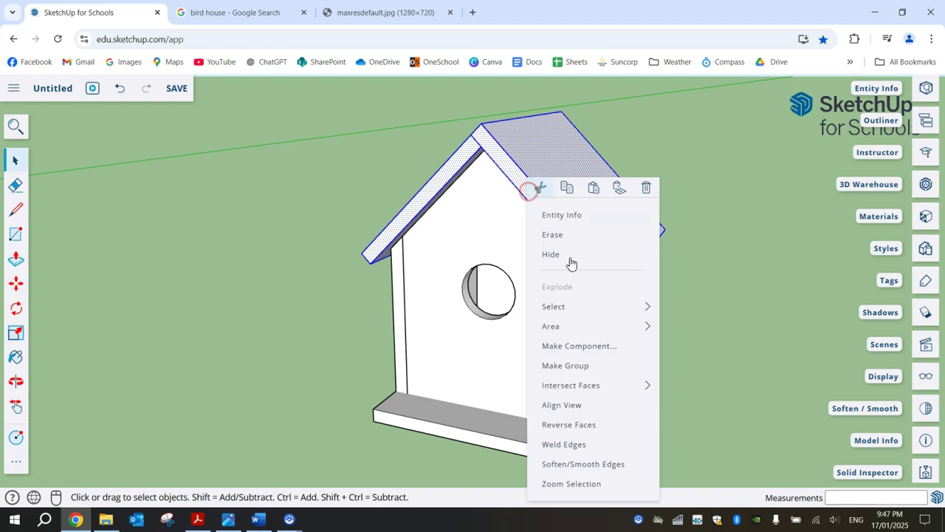
left_click(595, 347)
triple_click(442, 294)
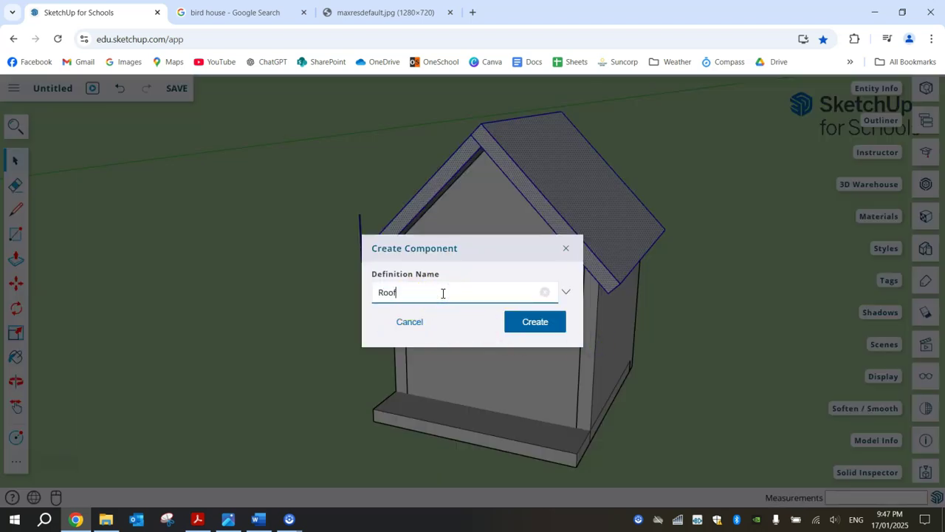
left_click(541, 325)
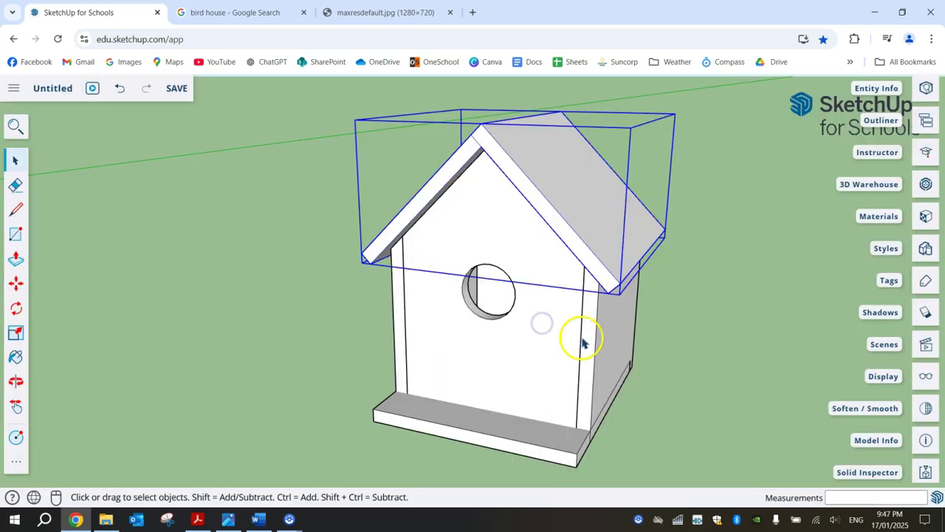
Paint the front, back, both side walls and the base with the light striped material from the Wood collection.
left_click(916, 217)
left_click(832, 233)
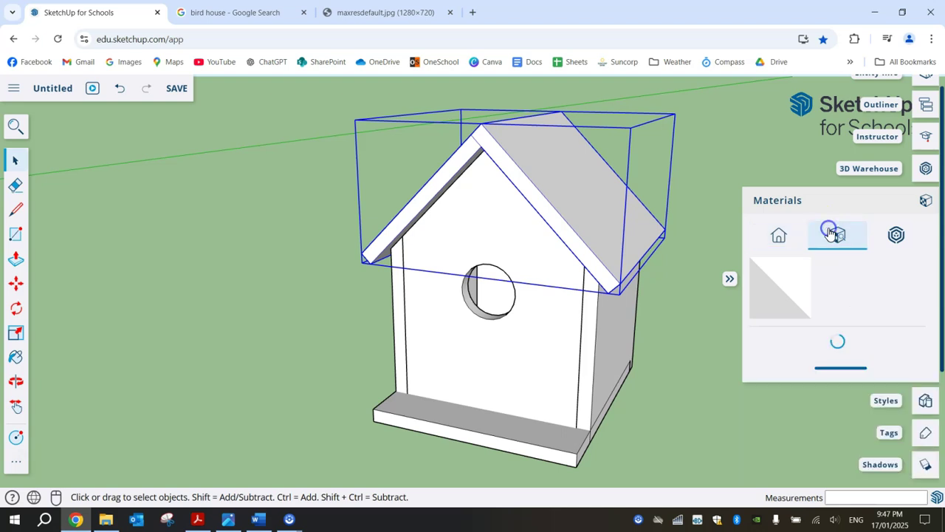
scroll(846, 325, "down", 5)
left_click(758, 338)
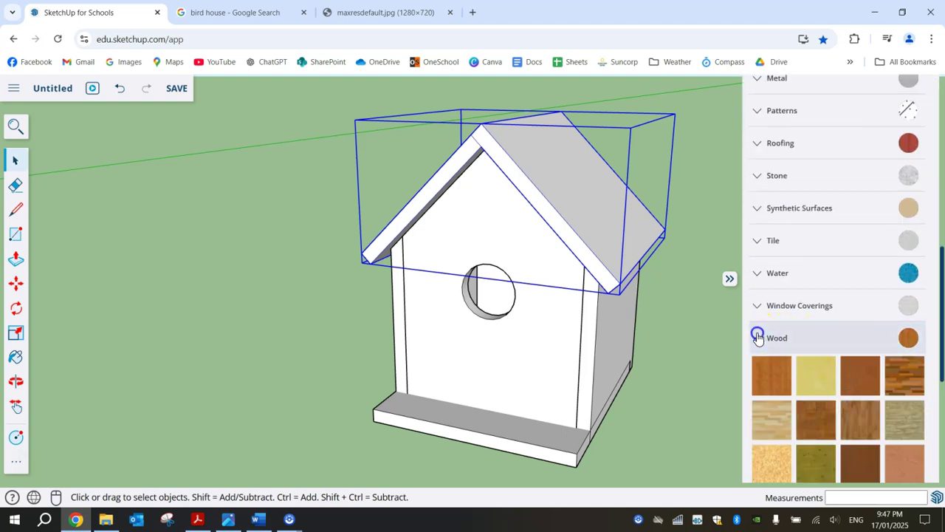
scroll(791, 356, "down", 3)
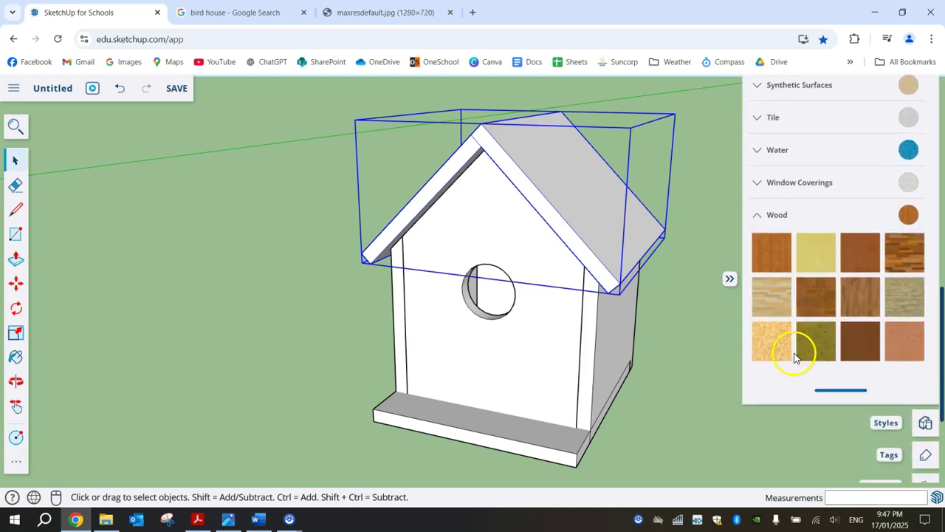
left_click(772, 297)
left_click(534, 347)
left_click(595, 346)
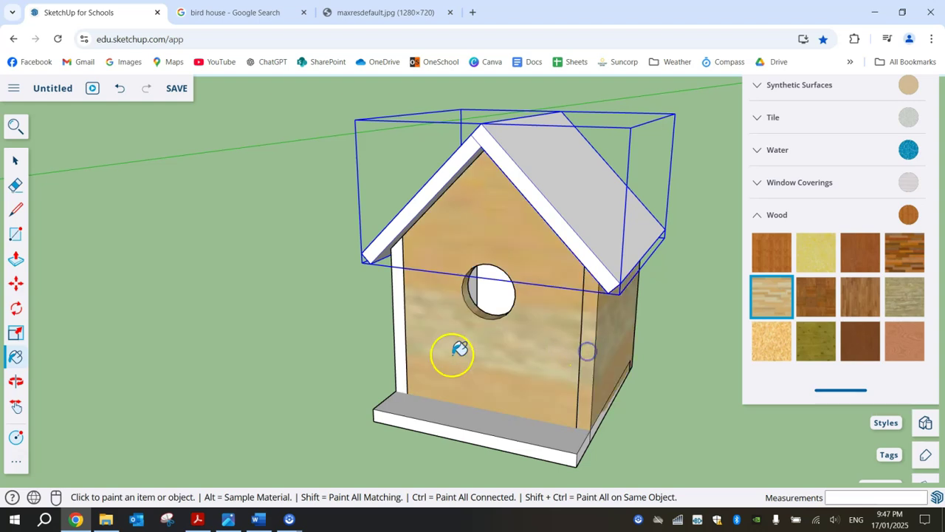
left_click(395, 333)
left_click(439, 402)
mouse_move(438, 417)
middle_mouse_down()
mouse_move(495, 392)
mouse_move(392, 344)
mouse_move(644, 353)
mouse_move(449, 384)
mouse_move(424, 327)
mouse_move(502, 323)
mouse_move(456, 288)
mouse_move(416, 288)
middle_mouse_up()
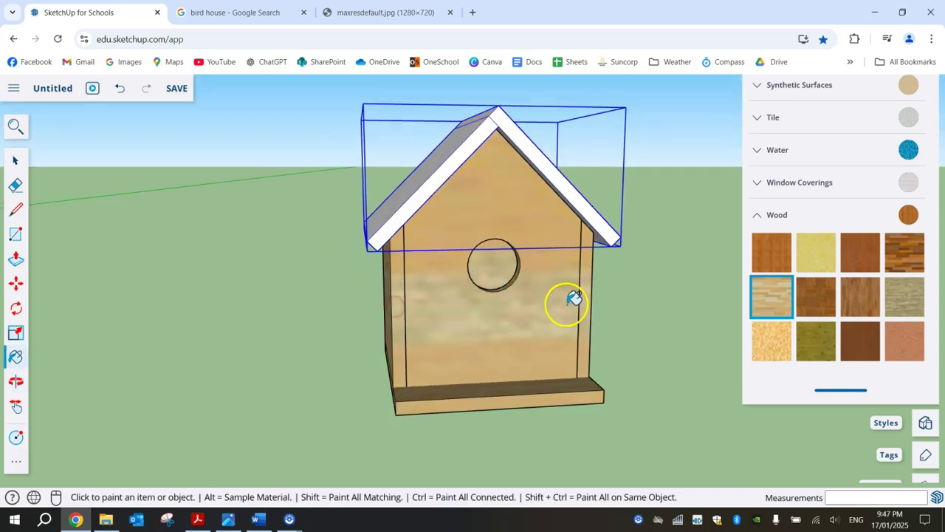
middle_click_drag(574, 299, 347, 281)
scroll(429, 257, "up", 5)
middle_click_drag(454, 274, 554, 398)
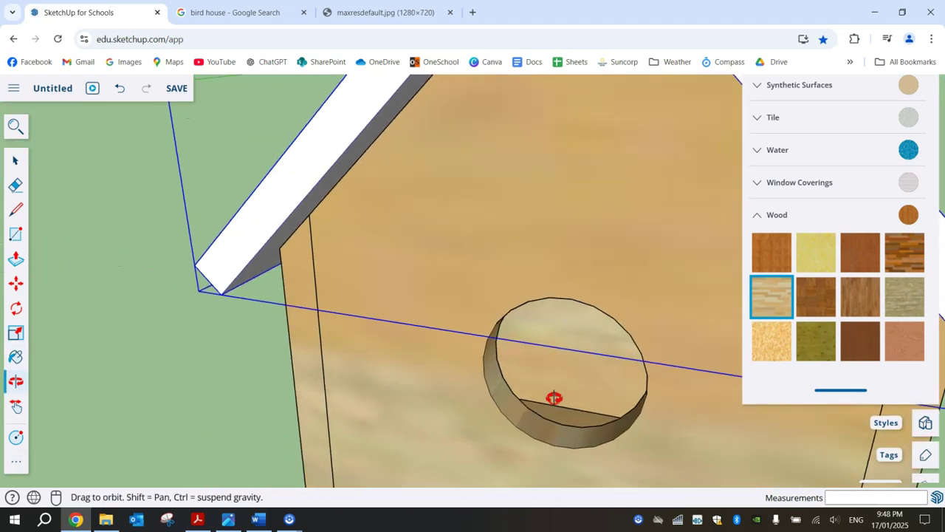
scroll(546, 347, "down", 5)
Paint the roof with the Wood Bamboo Medium material.
left_click(757, 249)
left_click(584, 275)
mouse_move(475, 274)
middle_mouse_down()
mouse_move(760, 301)
mouse_move(296, 185)
mouse_move(89, 168)
middle_mouse_up()
left_click(16, 161)
left_click(289, 162)
middle_click_drag(687, 305, 485, 268)
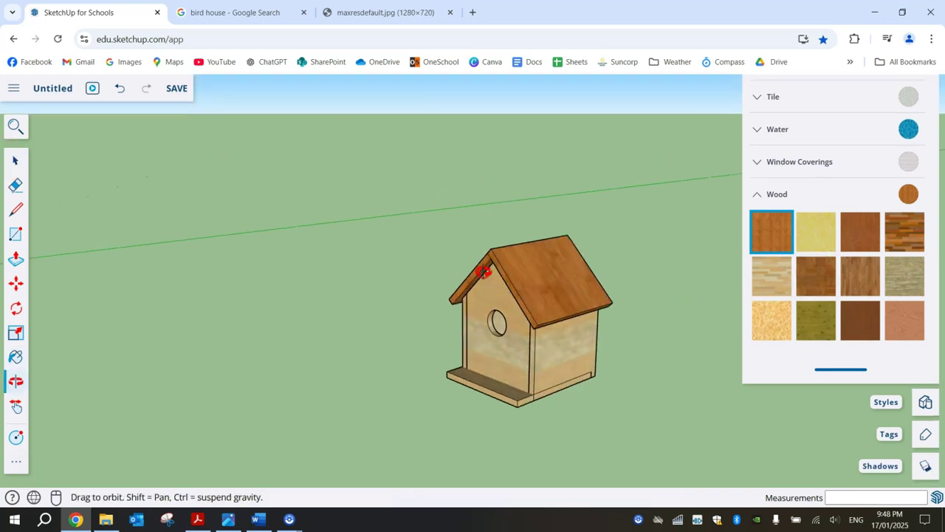
Hide the Roof component to examine the wall joints and interior, and show it again.
scroll(898, 141, "up", 10)
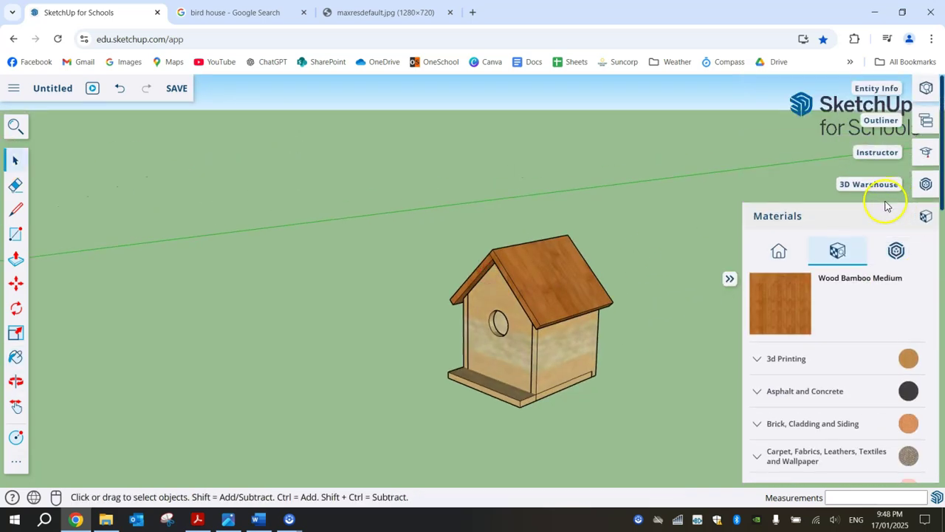
left_click(929, 117)
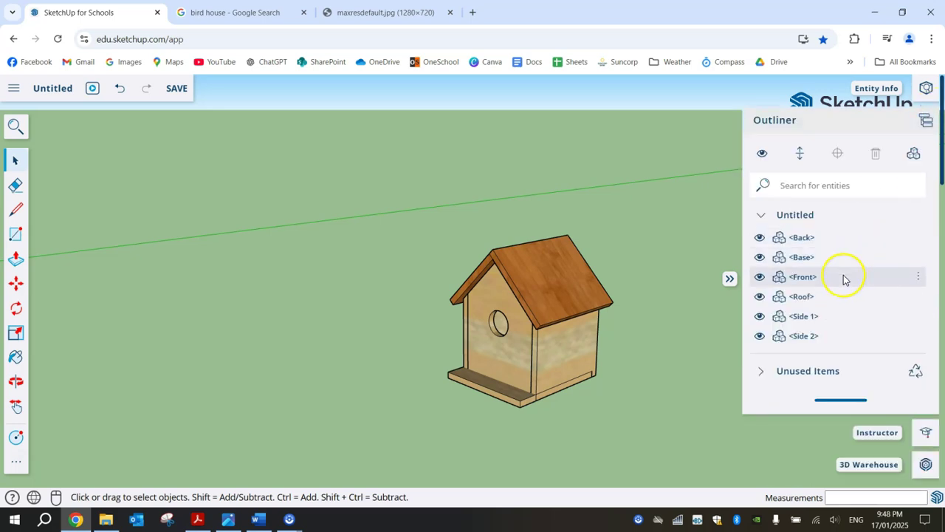
left_click(760, 296)
middle_click_drag(639, 268, 606, 355)
scroll(517, 305, "up", 5)
middle_click_drag(572, 309, 206, 354)
middle_click_drag(500, 260, 644, 286)
key("space")
middle_click_drag(303, 380, 599, 215)
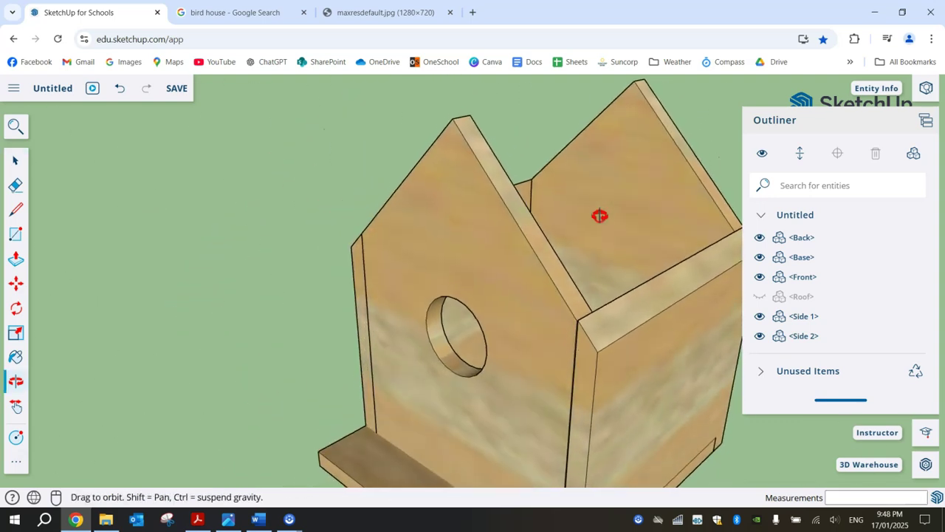
left_click(759, 297)
middle_click_drag(665, 314, 580, 365)
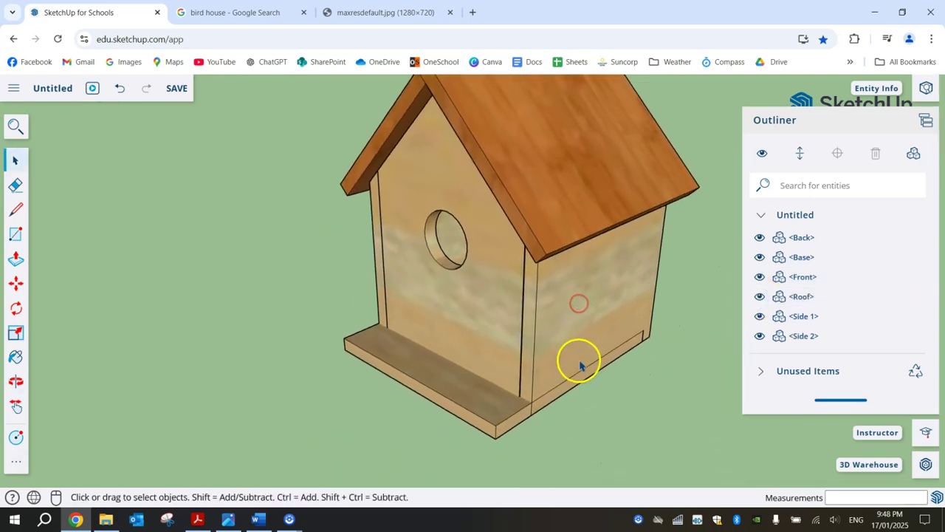
Try to erase the seam line along the side of the base and undo the erasure.
middle_click_drag(542, 325, 547, 229)
middle_click_drag(655, 382, 561, 186)
left_click_drag(560, 186, 545, 163)
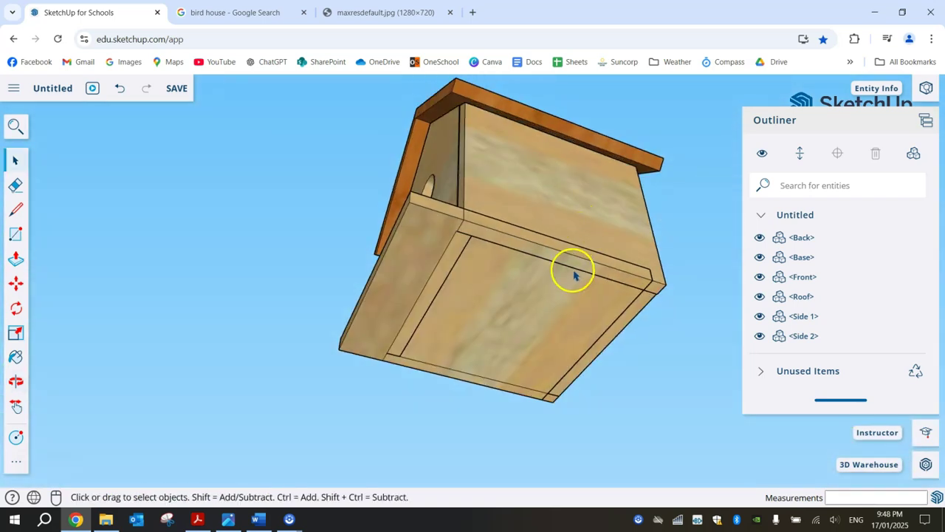
left_click_drag(584, 258, 582, 271)
key("ctrl+z")
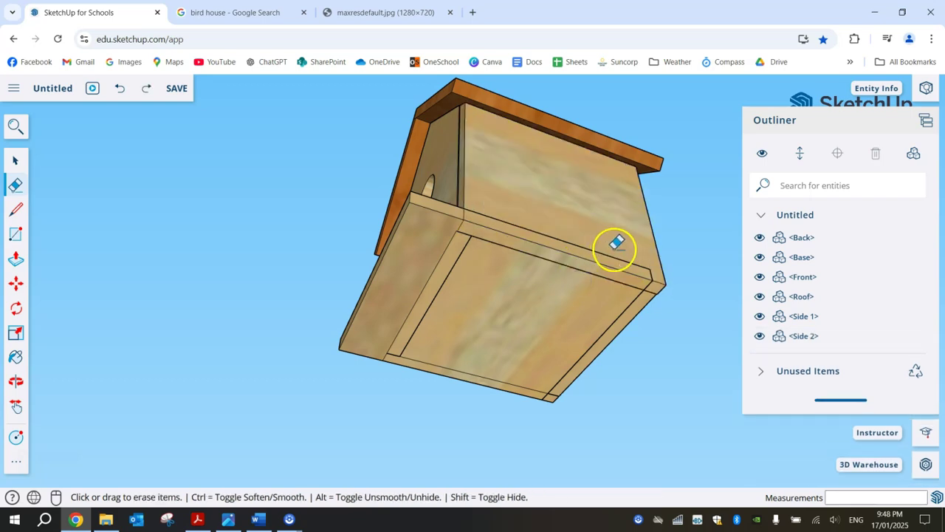
key("space")
left_click(608, 259)
double_click(610, 260)
key("o")
left_click_drag(622, 257, 758, 441)
key("space")
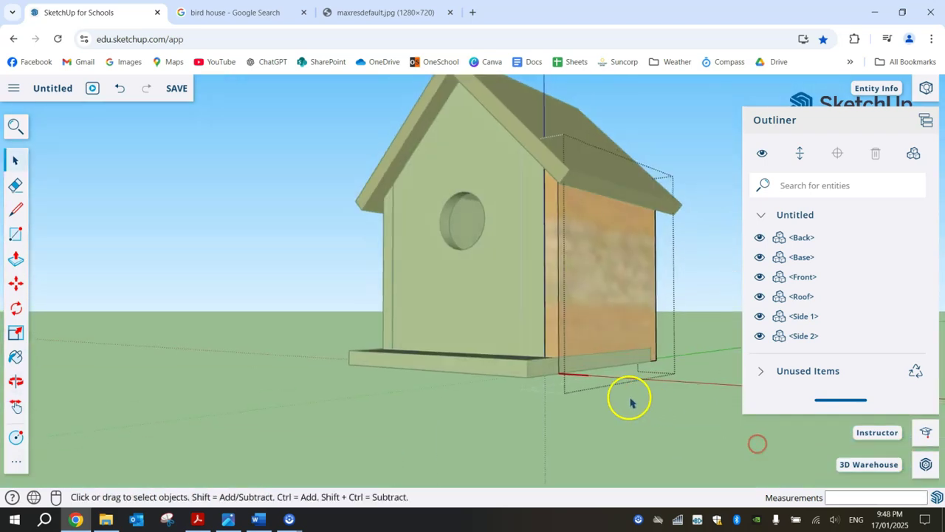
left_click(520, 376)
left_click(518, 367)
left_click(675, 412)
Try to erase a seam line on the underside of the bird house and undo the erasure.
middle_click_drag(675, 411, 577, 381)
key("e")
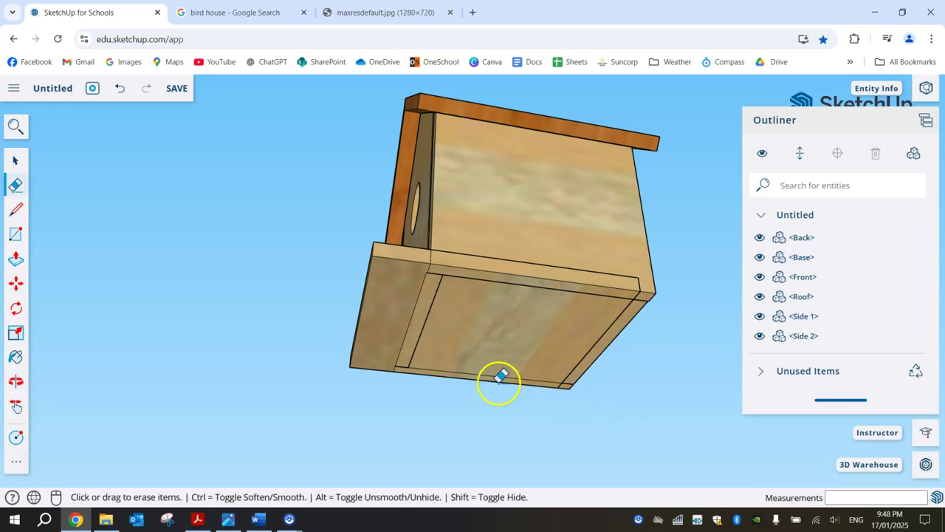
left_click_drag(440, 298, 433, 301)
key("ctrl+z")
left_click(18, 164)
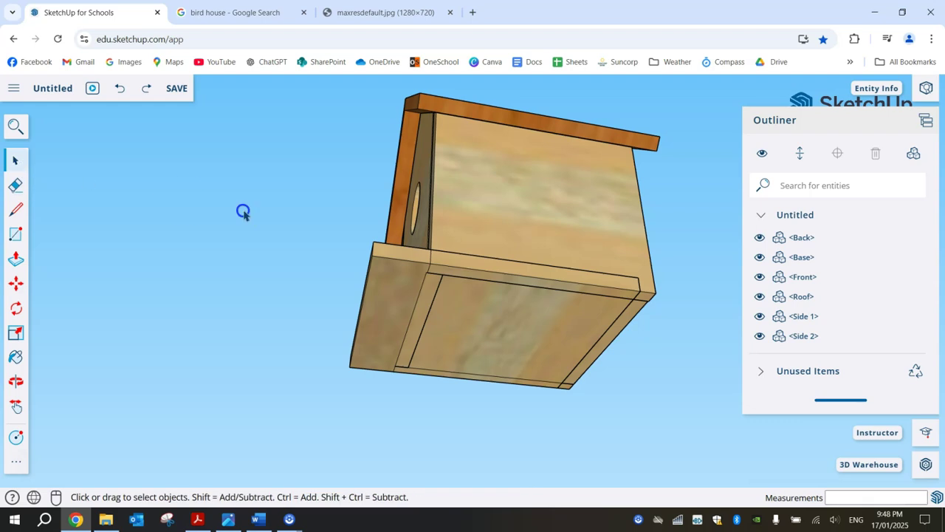
Search the 3D Warehouse models for "bird".
middle_click_drag(253, 223, 371, 378)
mouse_move(356, 300)
middle_mouse_down()
mouse_move(348, 327)
mouse_move(367, 289)
mouse_move(298, 318)
mouse_move(288, 297)
mouse_move(372, 302)
middle_mouse_up()
left_click(927, 122)
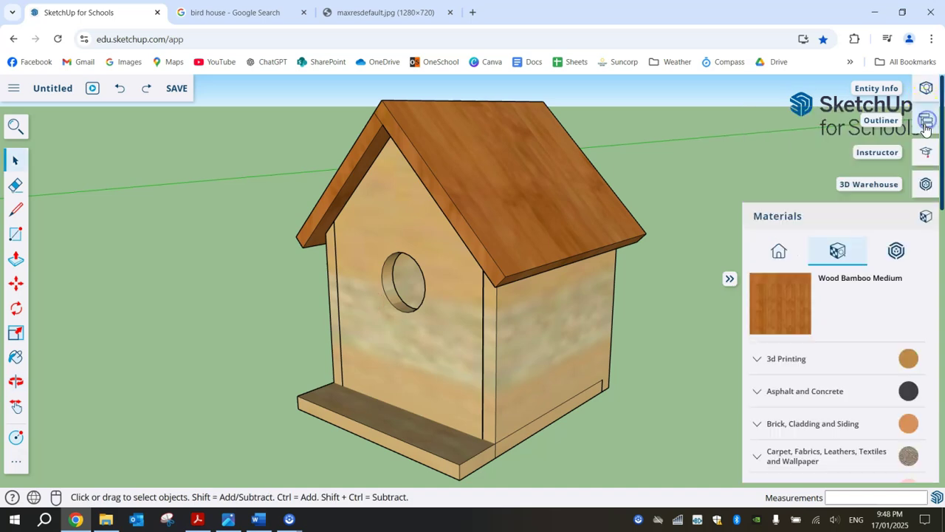
left_click(919, 194)
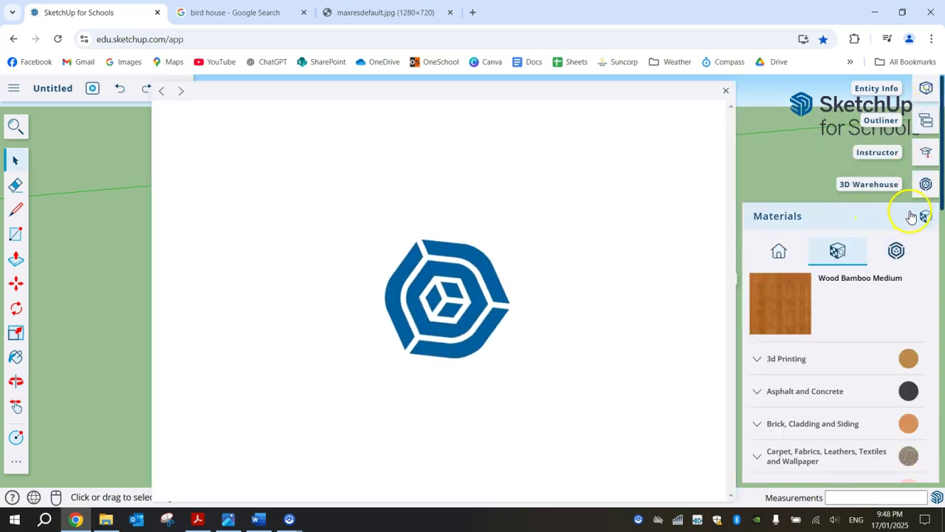
left_click(925, 216)
left_click(399, 349)
type("bird")
key("Return")
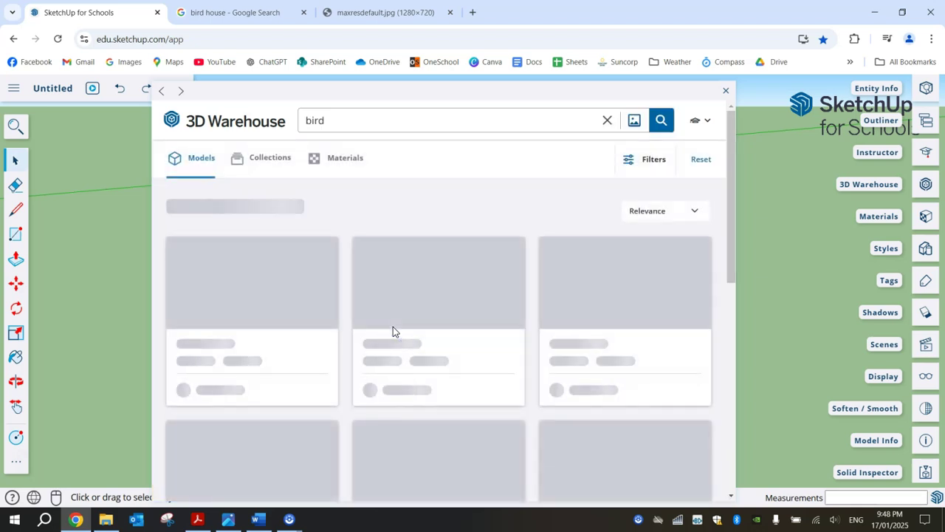
Download the blue "bird" model from the search results and place it beside the bird house.
left_click(444, 336)
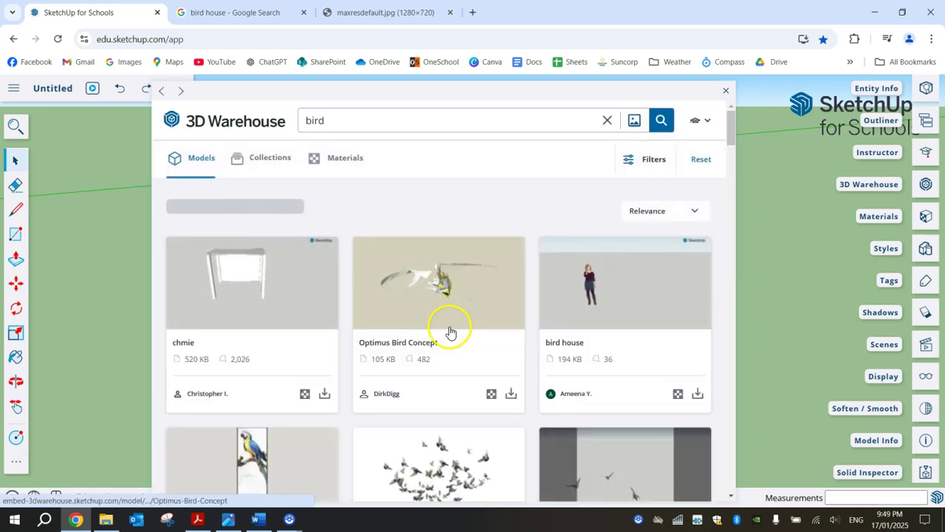
scroll(449, 333, "down", 3)
scroll(449, 333, "down", 5)
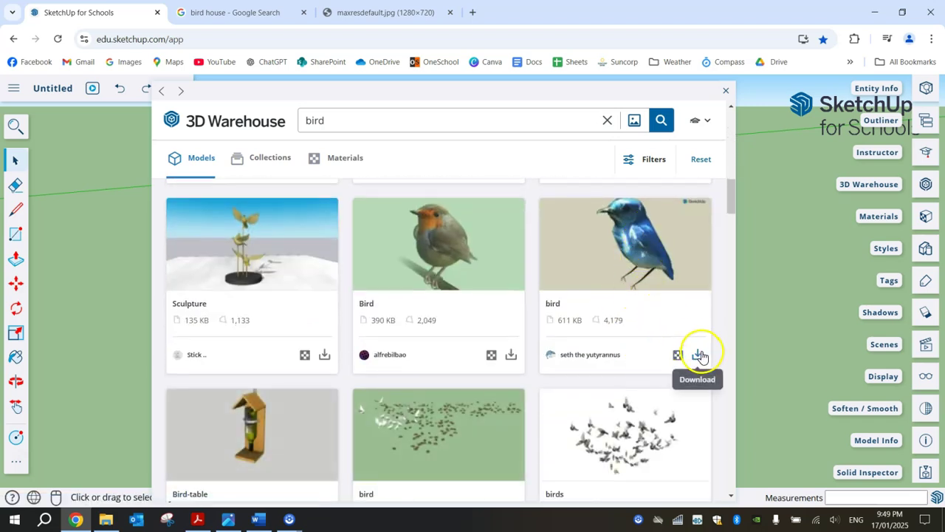
left_click(698, 355)
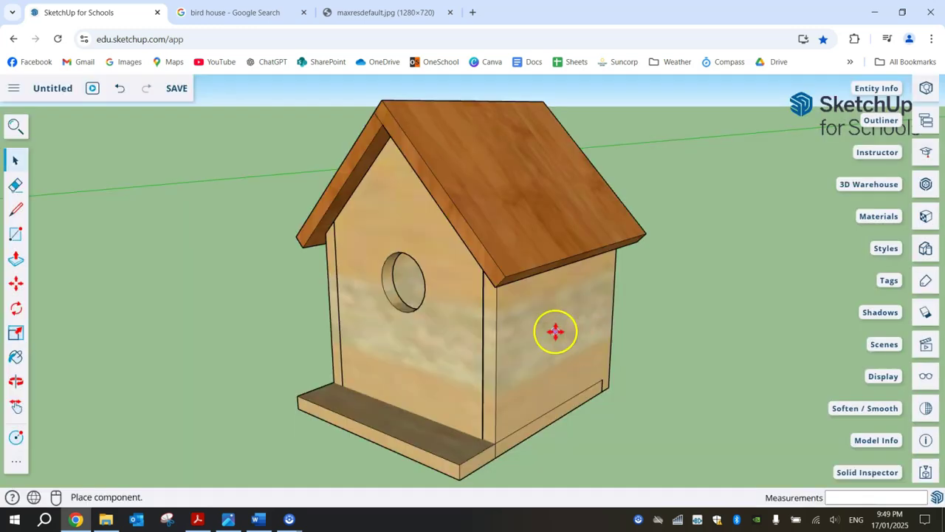
left_click(688, 387)
Move the oversized bird about 1796 mm from where it was placed.
scroll(692, 391, "down", 5)
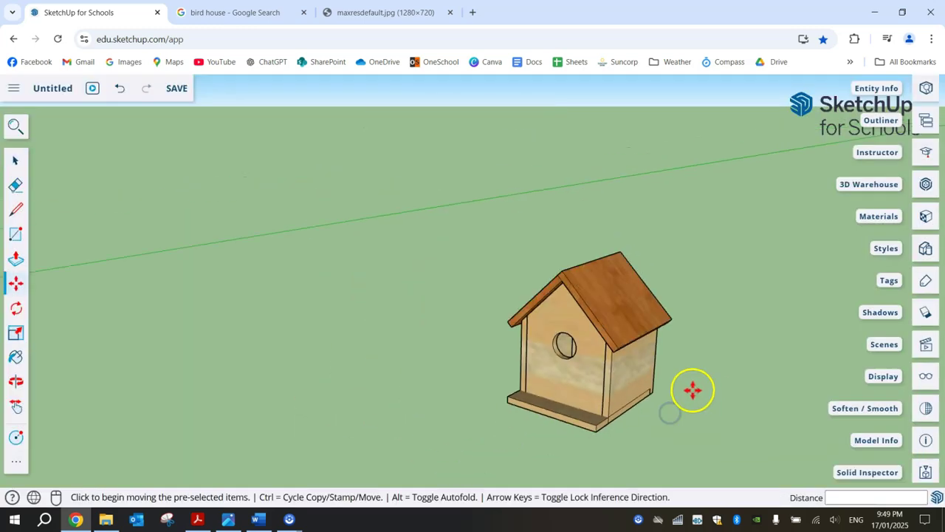
middle_click_drag(730, 352, 421, 338)
key("m")
scroll(460, 295, "down", 6)
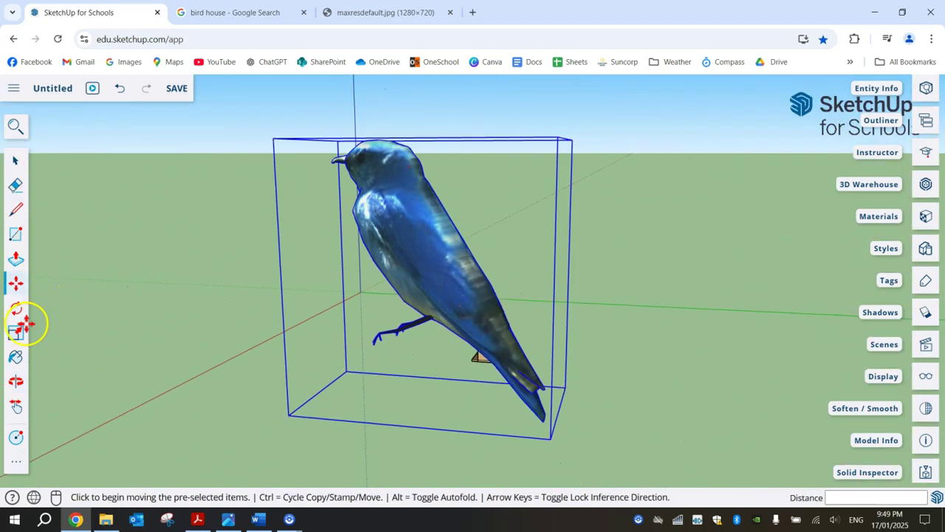
left_click(402, 191)
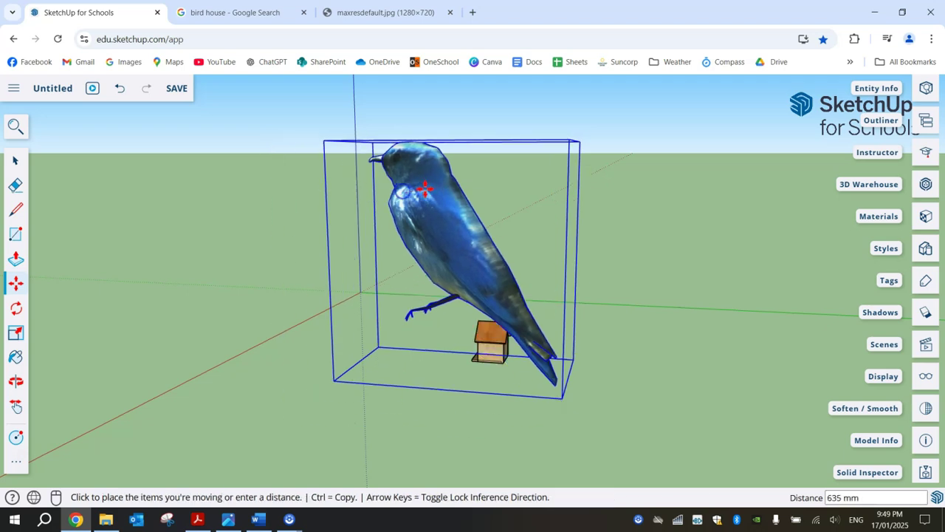
scroll(456, 234, "down", 3)
scroll(450, 164, "up", 3)
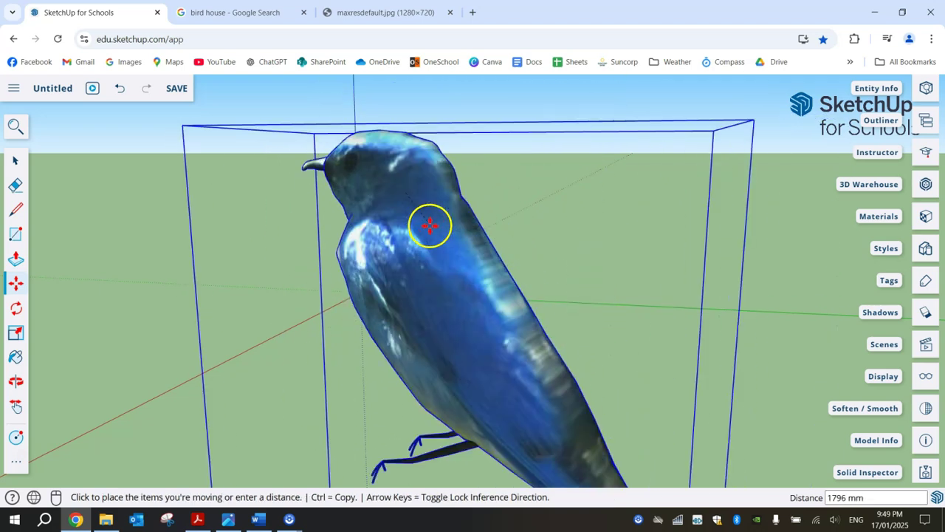
left_click(430, 225)
Scale the bird down uniformly to roughly the size of the bird house.
key("s")
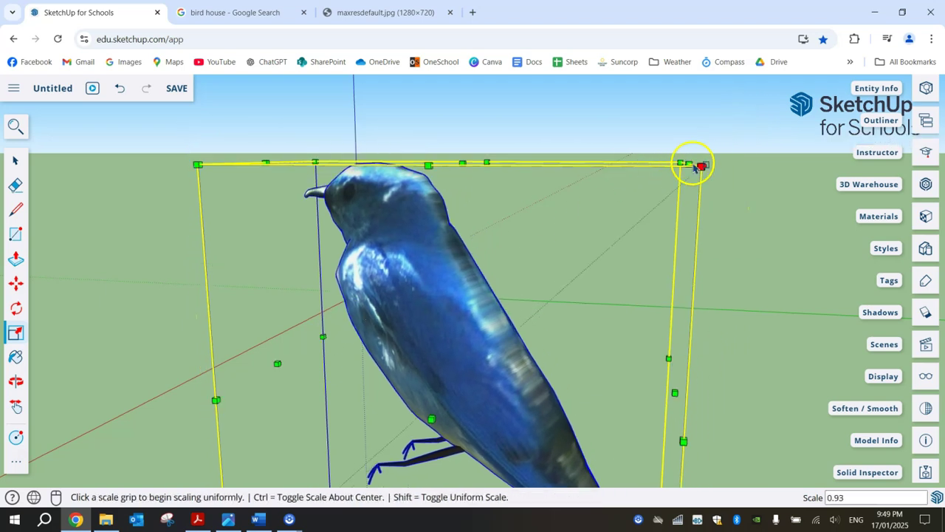
left_click(698, 161)
left_click(325, 446)
Move the bird about 1906 mm toward the bird house, keeping its original orientation.
middle_click_drag(379, 388, 632, 353)
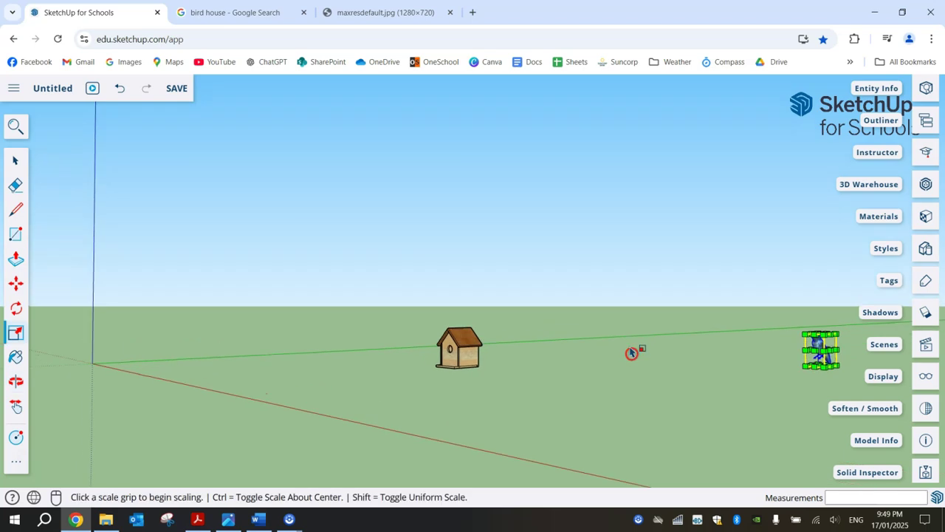
key("m")
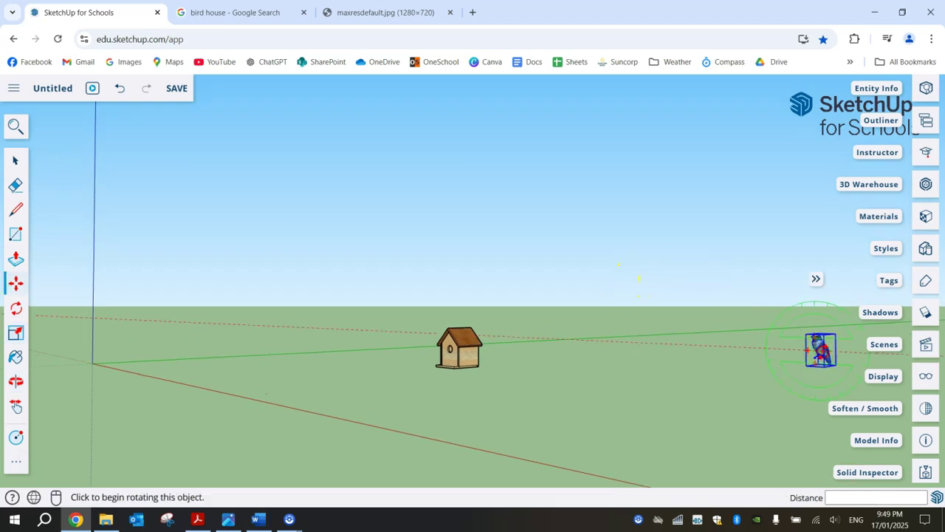
left_click(729, 359)
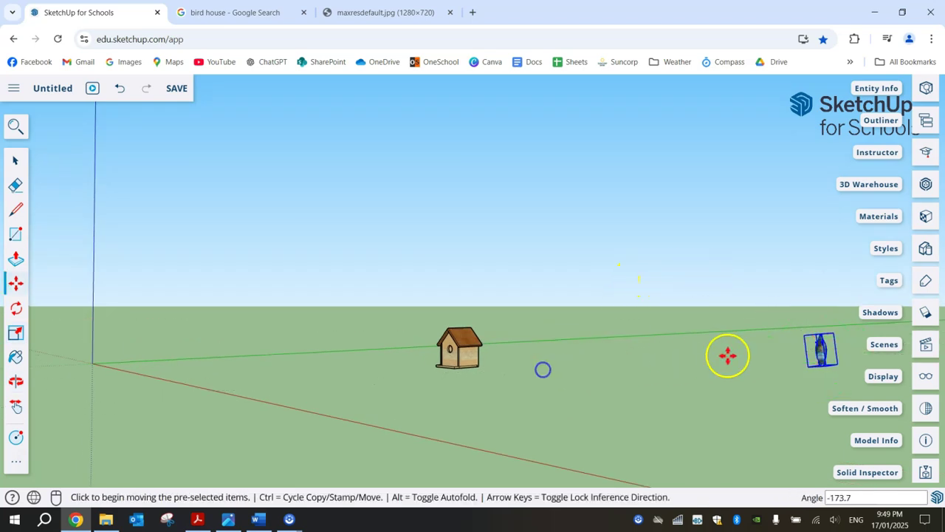
left_click(806, 363)
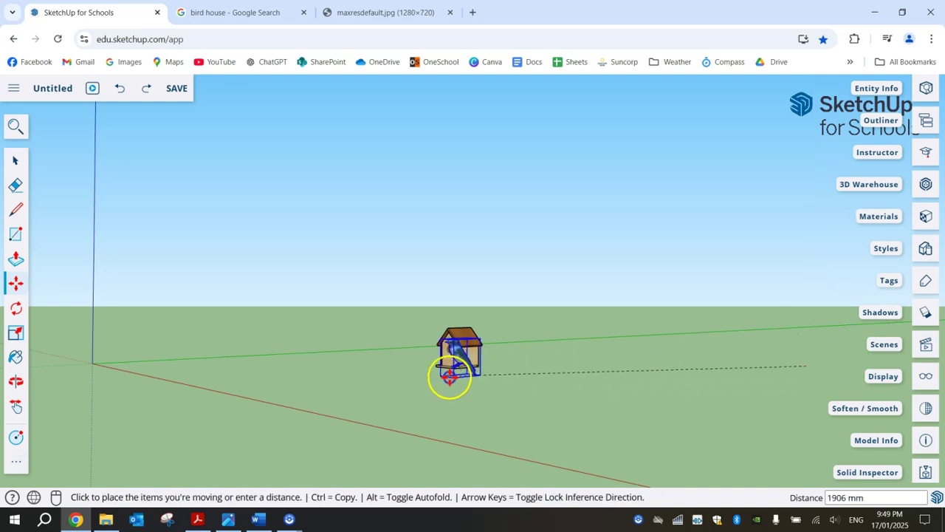
left_click(424, 355)
Move the bird about 4486 mm to bring it closer to the front of the bird house.
middle_click_drag(424, 359, 614, 348)
middle_click_drag(835, 253, 713, 272)
left_click(741, 269)
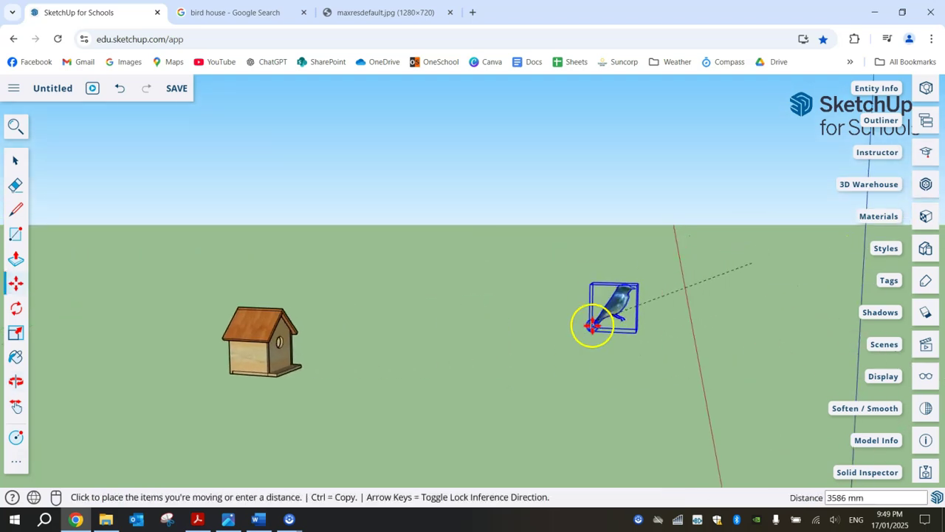
left_click(217, 371)
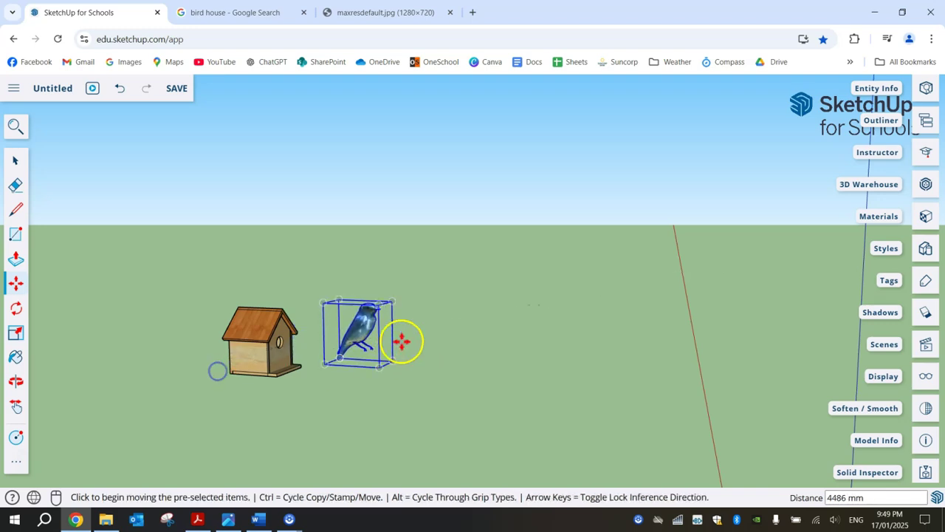
Try to move the bird about 158 mm onto the front of the bird house and undo the move.
left_click(356, 317)
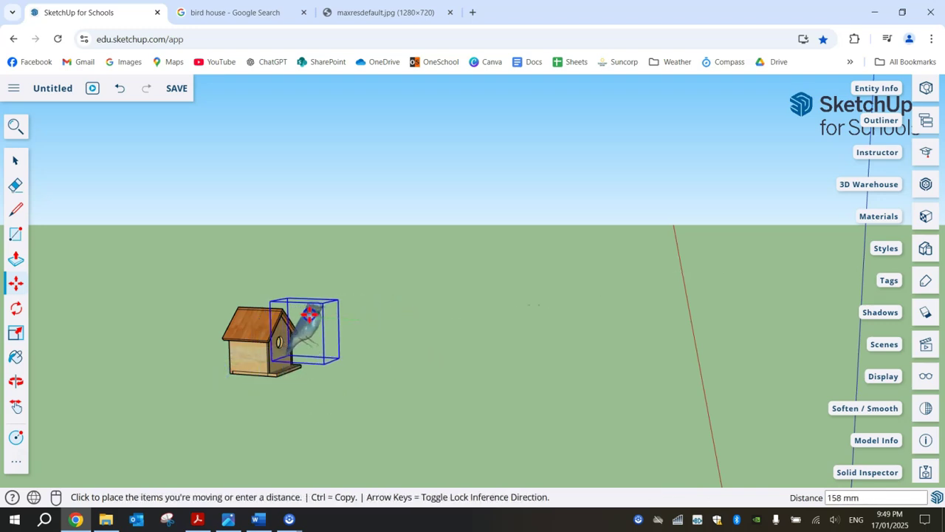
left_click(310, 314)
key("ctrl+z")
Move the bird from the far side of the scene to just in front of the bird house.
middle_click_drag(490, 337, 393, 330)
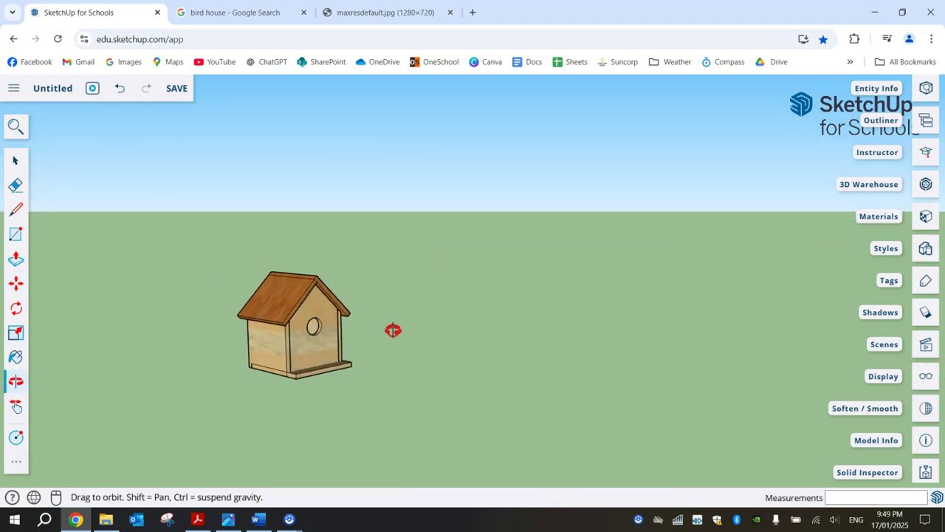
middle_click_drag(546, 334, 488, 352)
middle_click_drag(694, 318, 293, 315)
left_click(86, 234)
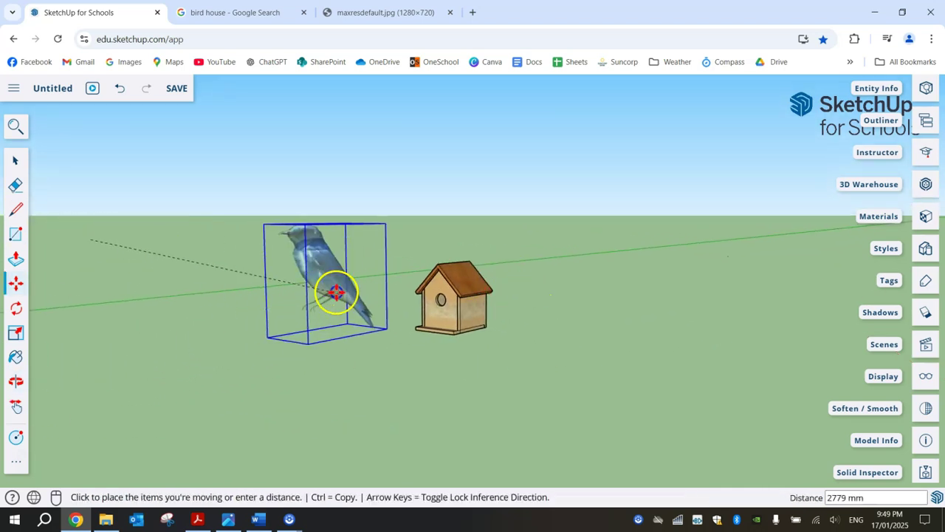
left_click(386, 296)
Move the bird by its lower bounding-box corner to the front corner of the bird house base.
scroll(450, 350, "up", 4)
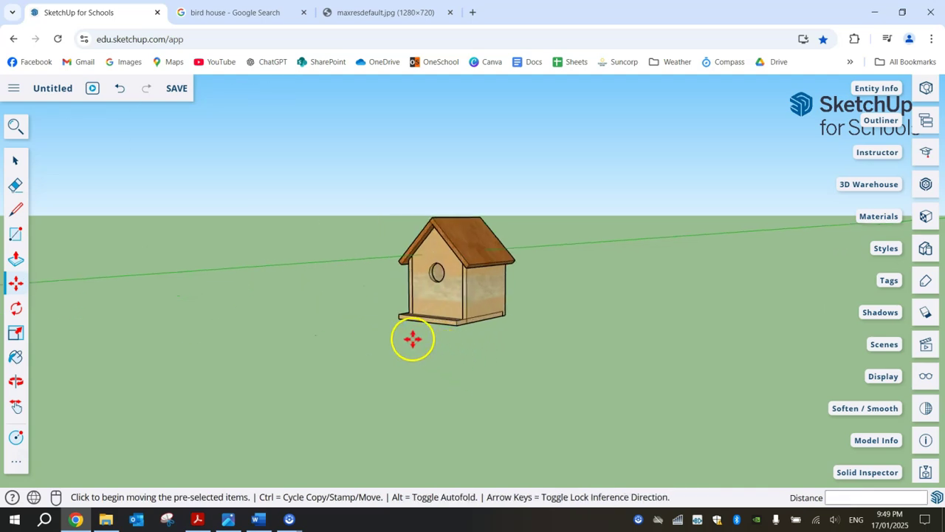
scroll(413, 339, "down", 3)
left_click(392, 301)
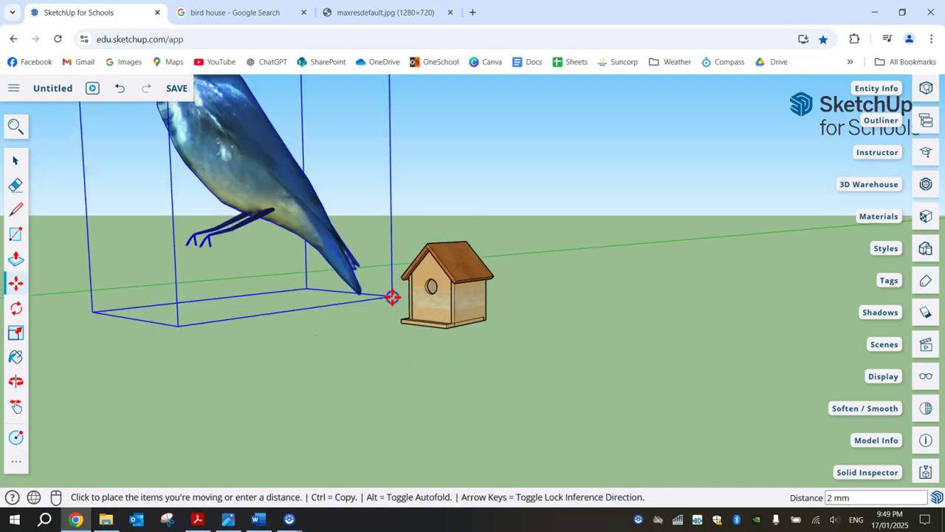
left_click(446, 332)
scroll(393, 336, "up", 5)
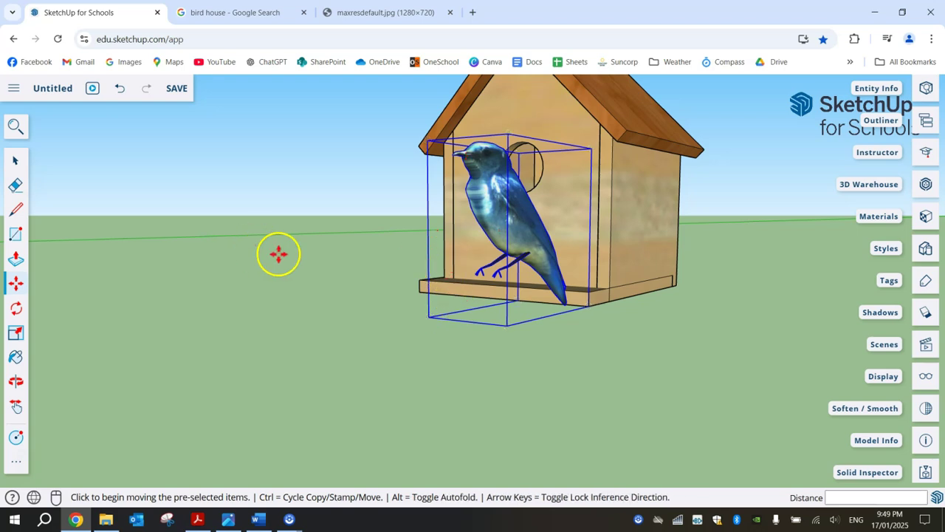
Scale the bird down uniformly by a factor of about 0.36.
key("s")
left_click(429, 138)
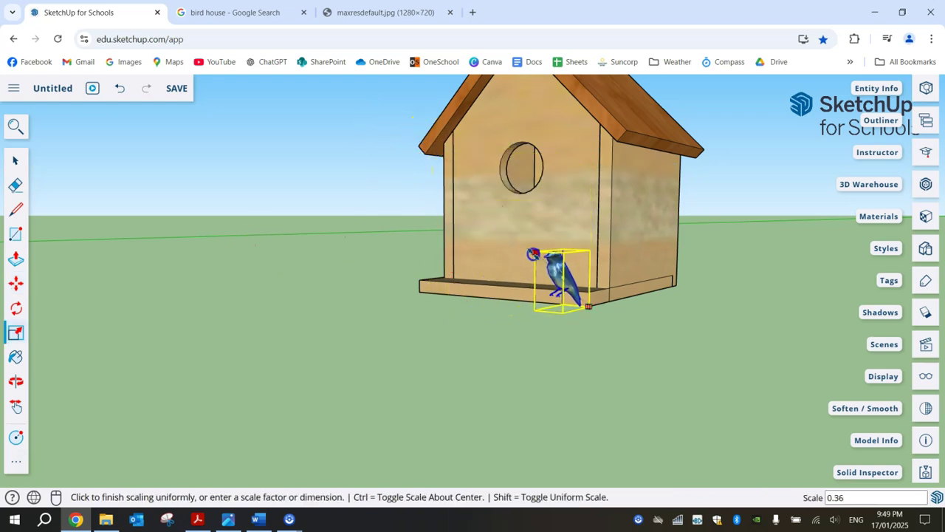
left_click(528, 260)
Rotate the bird about 50.7 degrees on the ground plane beside the base corner.
middle_click_drag(612, 312, 614, 353)
key("q")
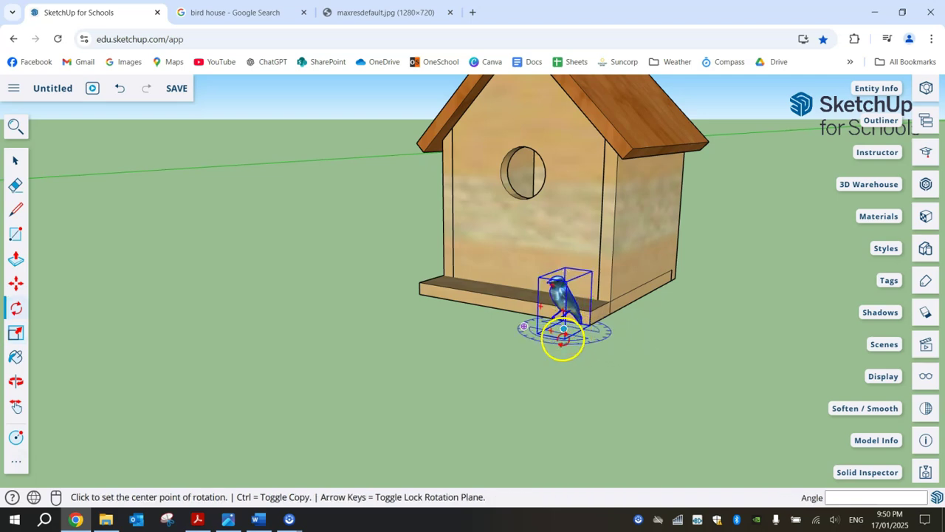
left_click(562, 342)
left_click(535, 334)
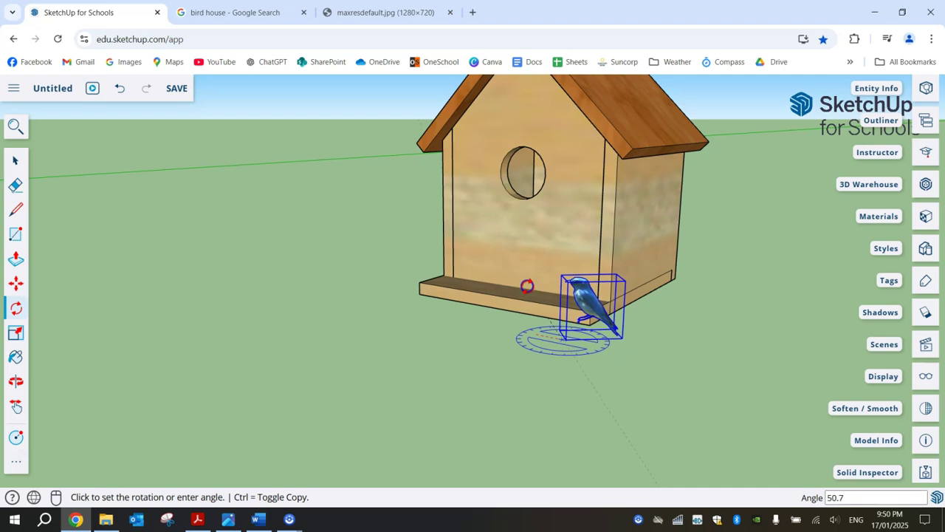
left_click(527, 285)
Move the bird up onto the front ledge of the base, near the side wall corner.
left_click(11, 286)
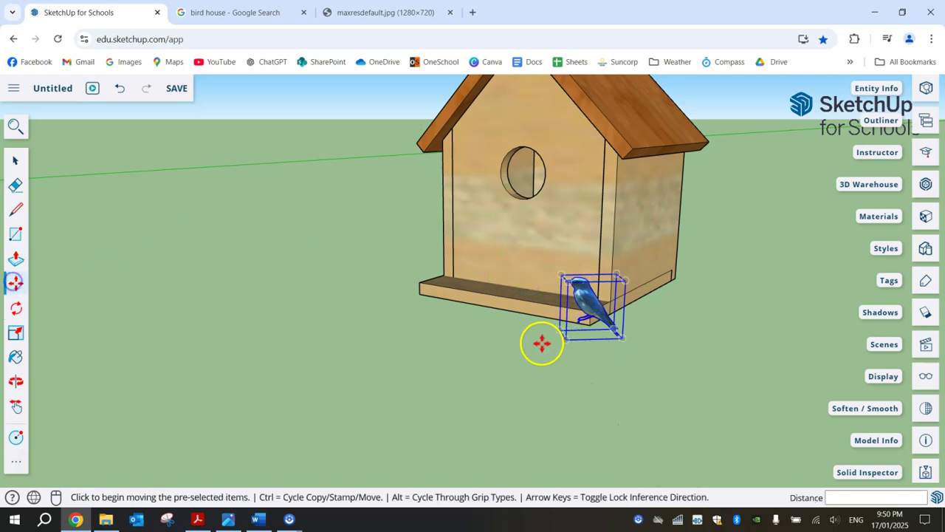
scroll(542, 342, "up", 4)
left_click(584, 353)
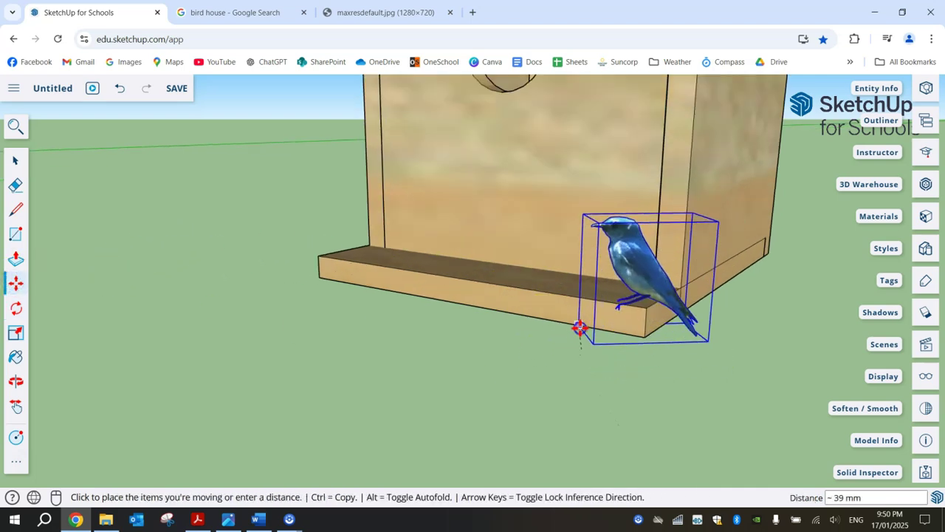
left_click(533, 303)
left_click(532, 302)
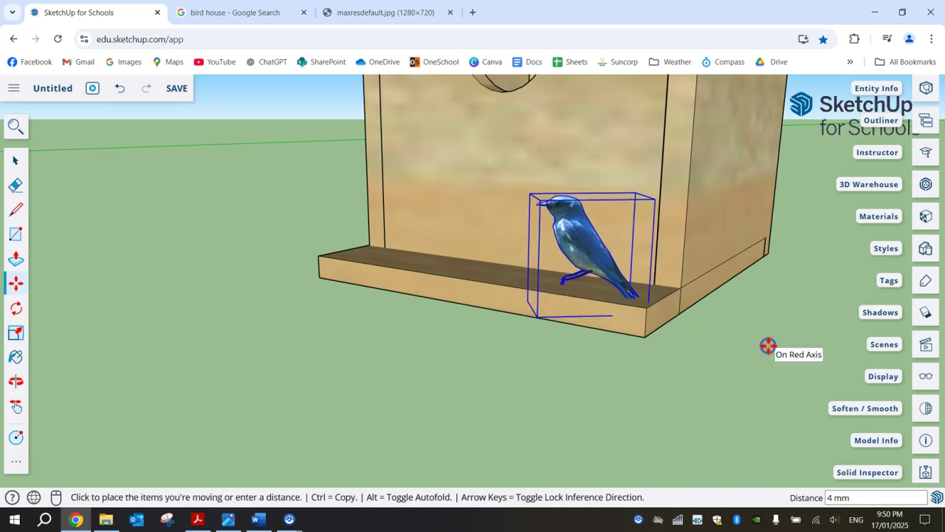
left_click(735, 348)
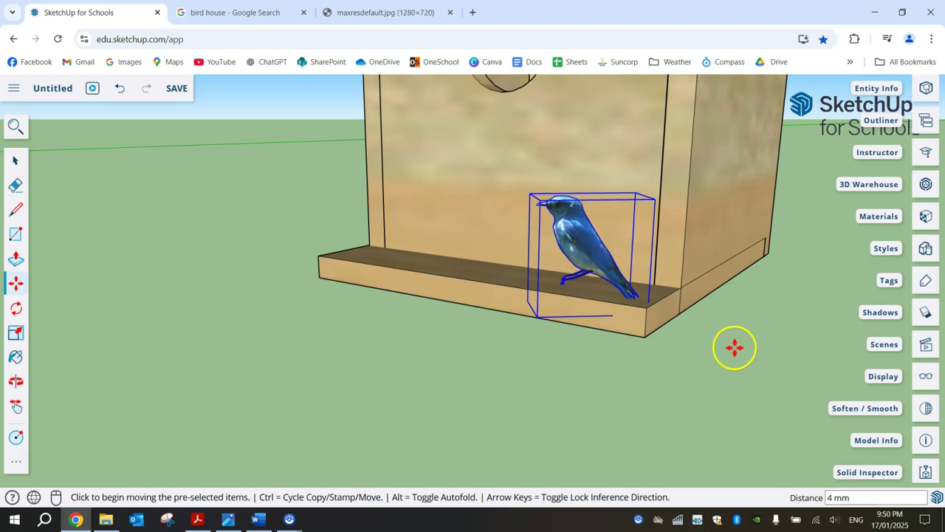
Move the bird about 16 mm inward so that it stands over the ledge.
key("space")
middle_click_drag(742, 358, 498, 376)
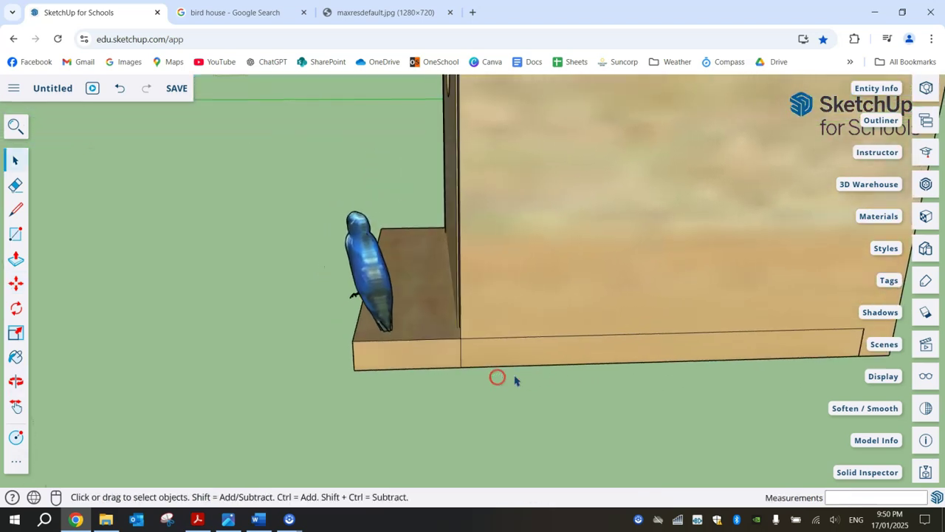
key("m")
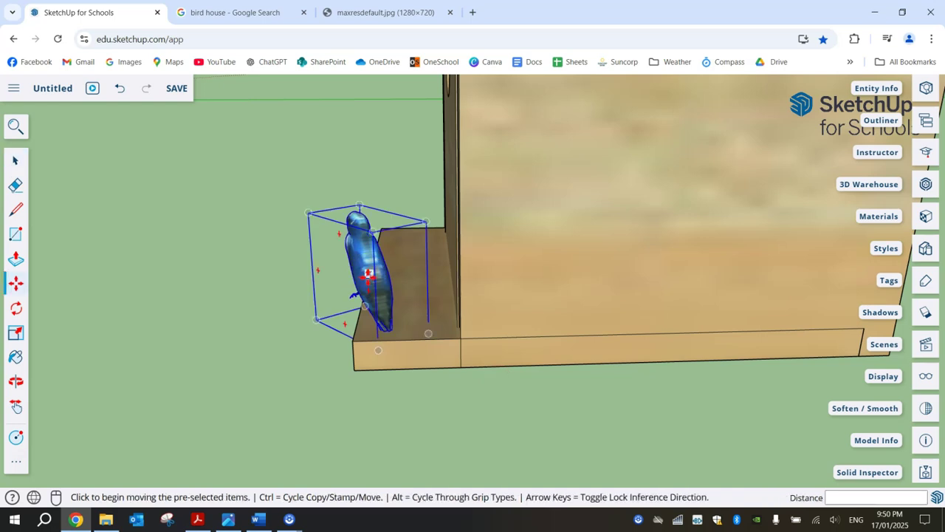
left_click(370, 282)
left_click(403, 278)
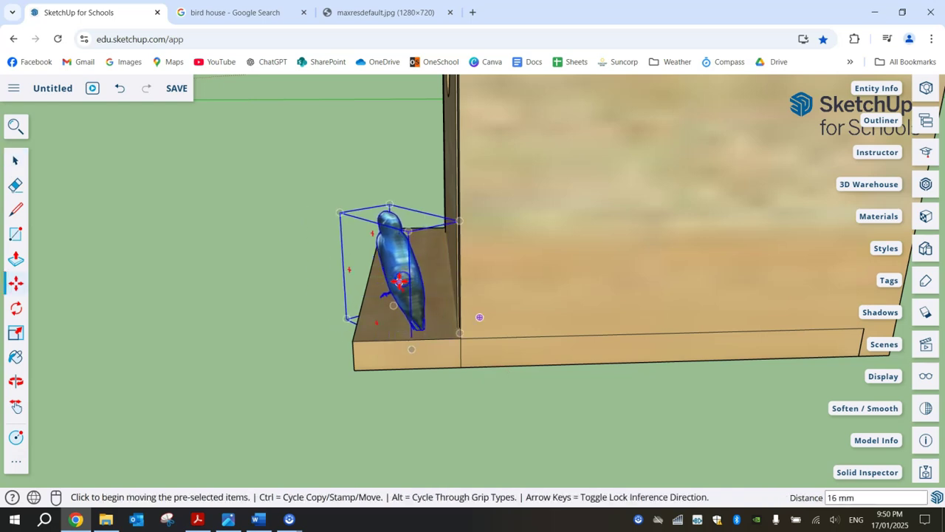
Deselect the bird and examine the finished bird house with the bird on its ledge from the front.
left_click(179, 196)
middle_click_drag(179, 196, 195, 264)
key("Escape")
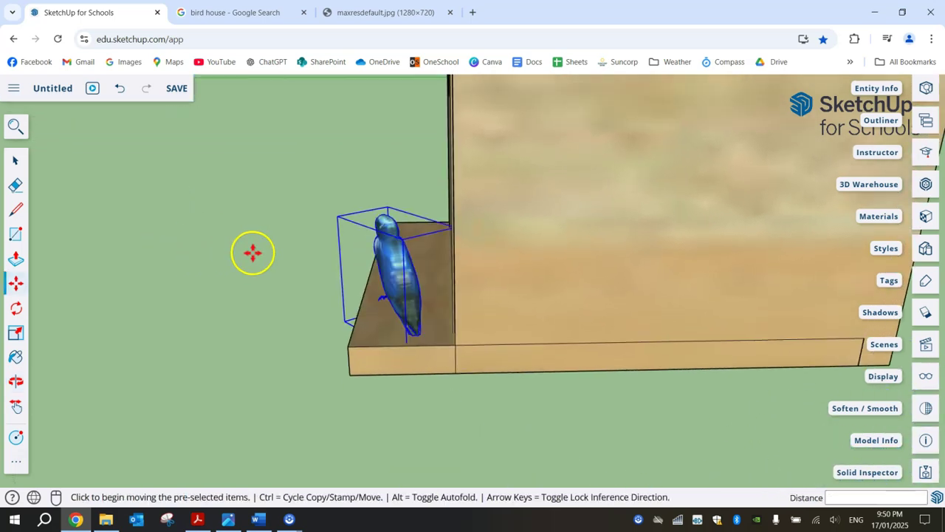
key("space")
middle_click_drag(189, 258, 562, 221)
scroll(361, 297, "down", 3)
middle_click_drag(561, 314, 669, 277)
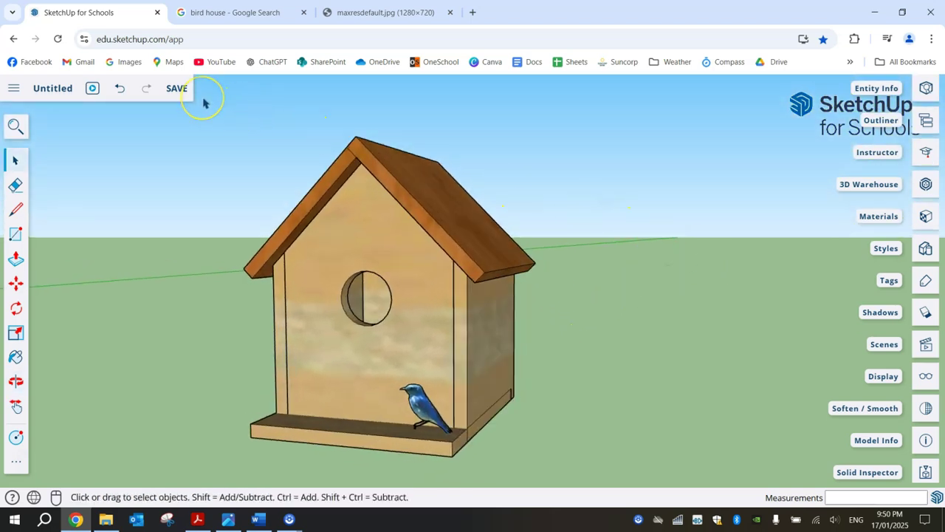